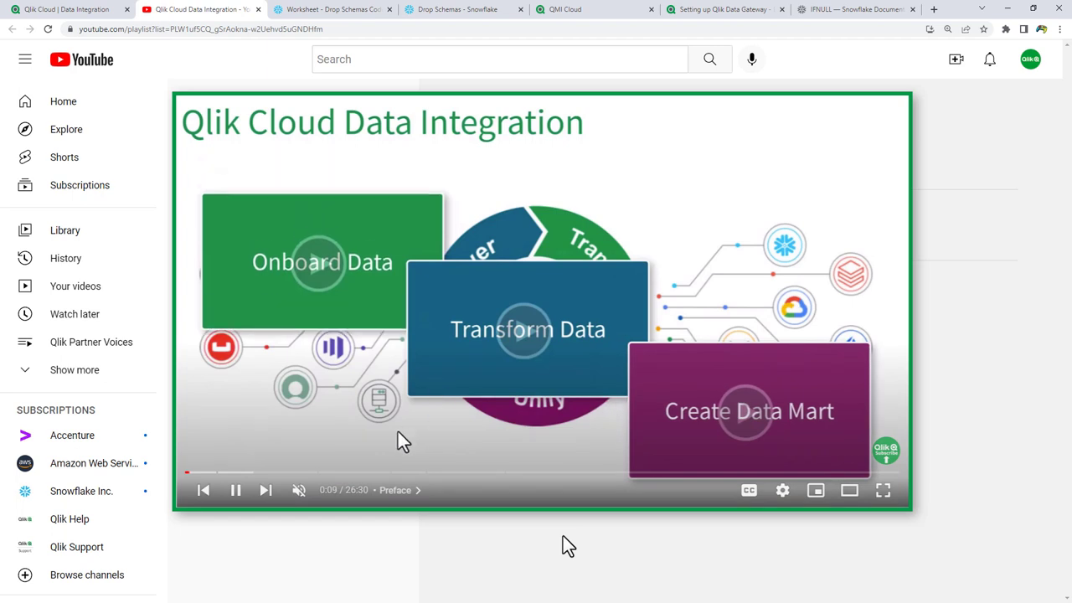
Skim through the "Onboard" Data walkthrough video from start to end and return to the Qlik Cloud Data Integration page.
click(360, 474)
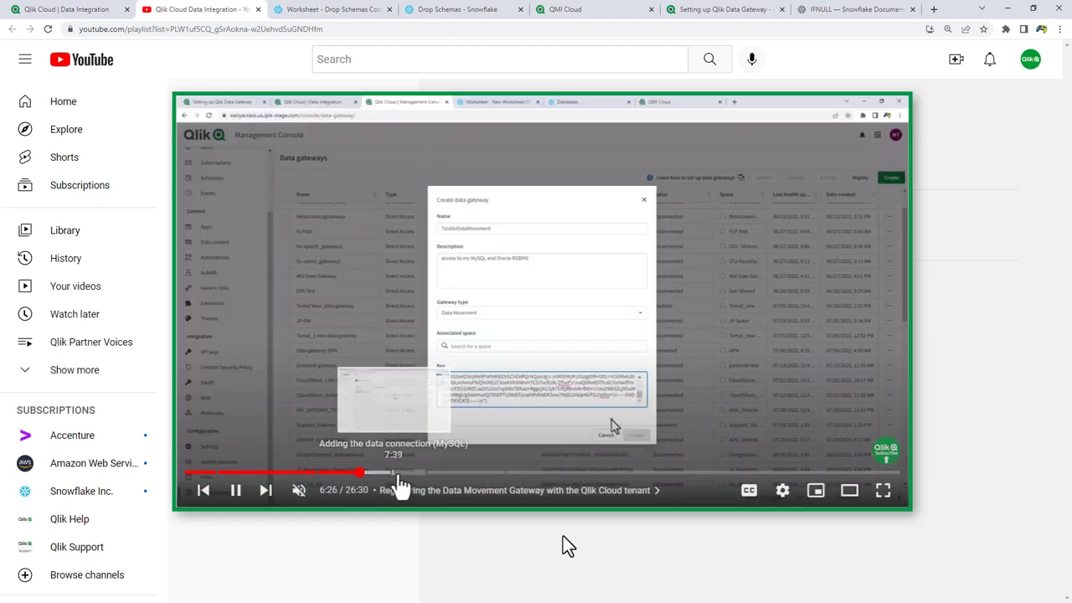
click(407, 474)
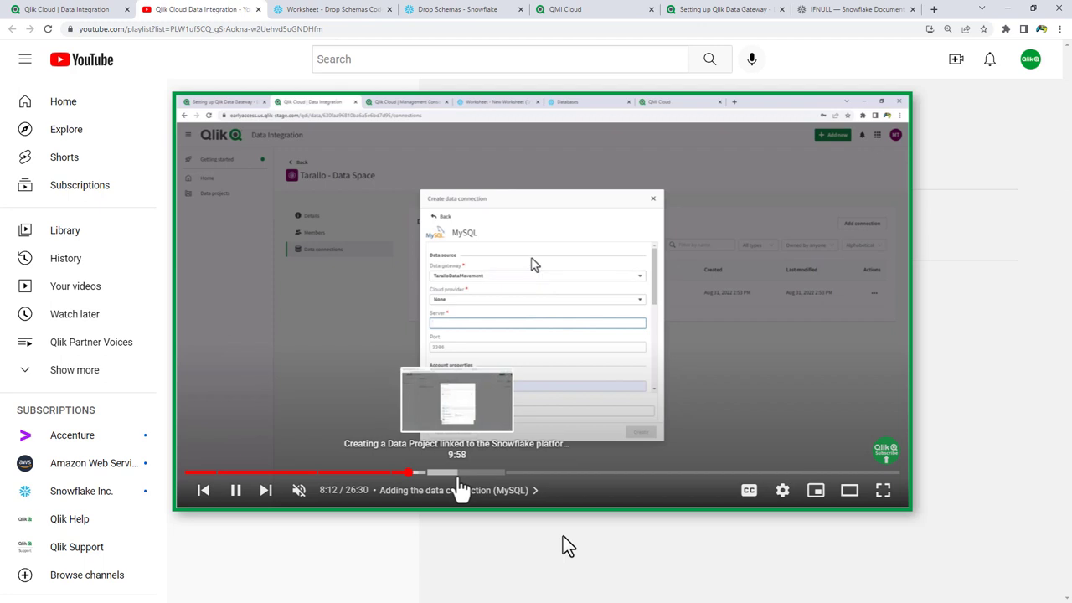
click(455, 475)
click(533, 474)
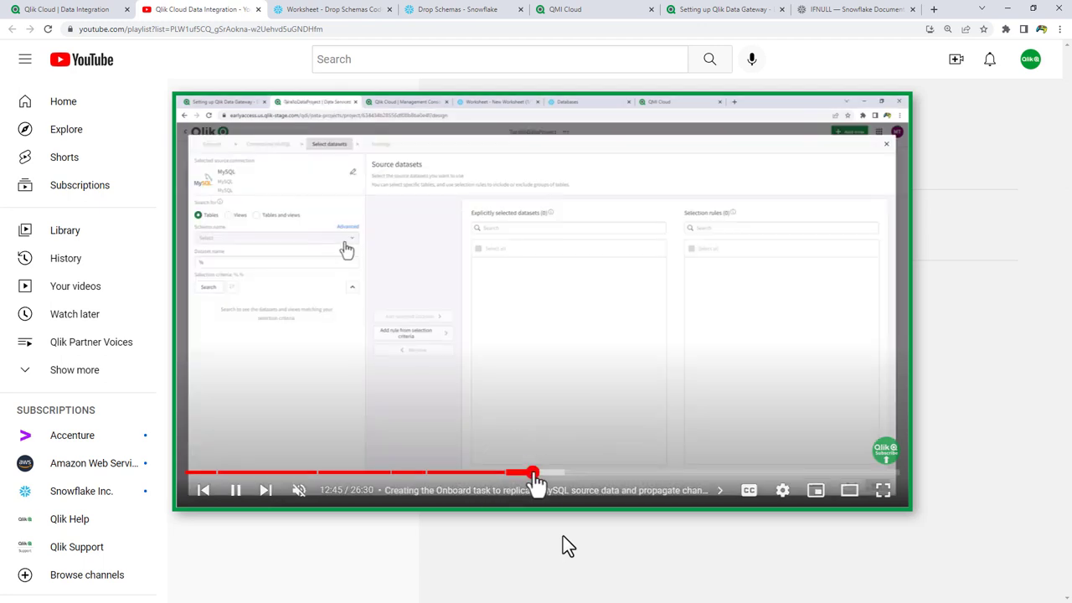
click(589, 474)
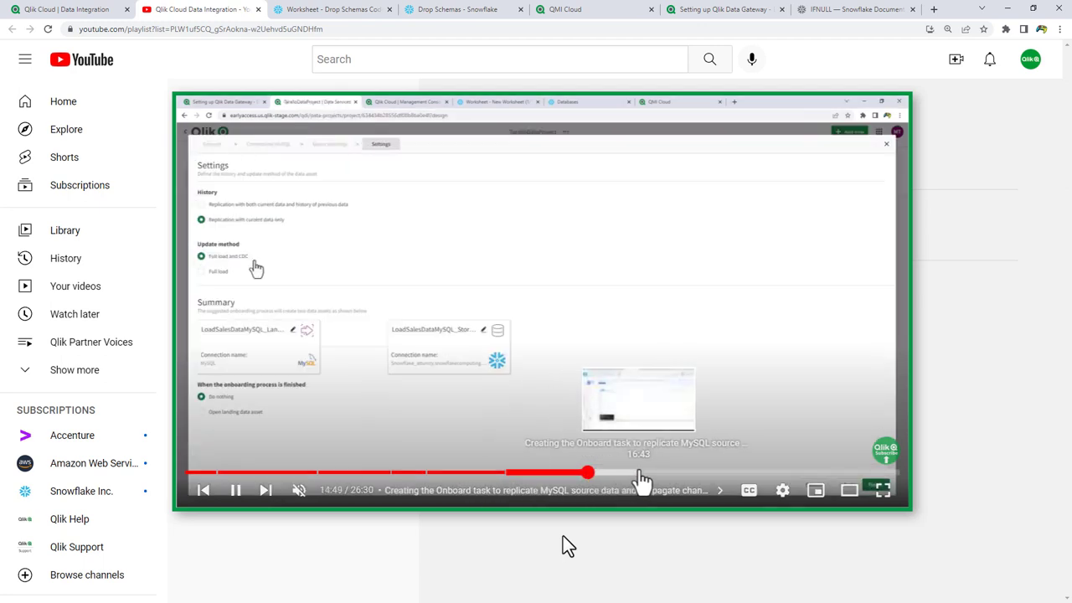
click(641, 474)
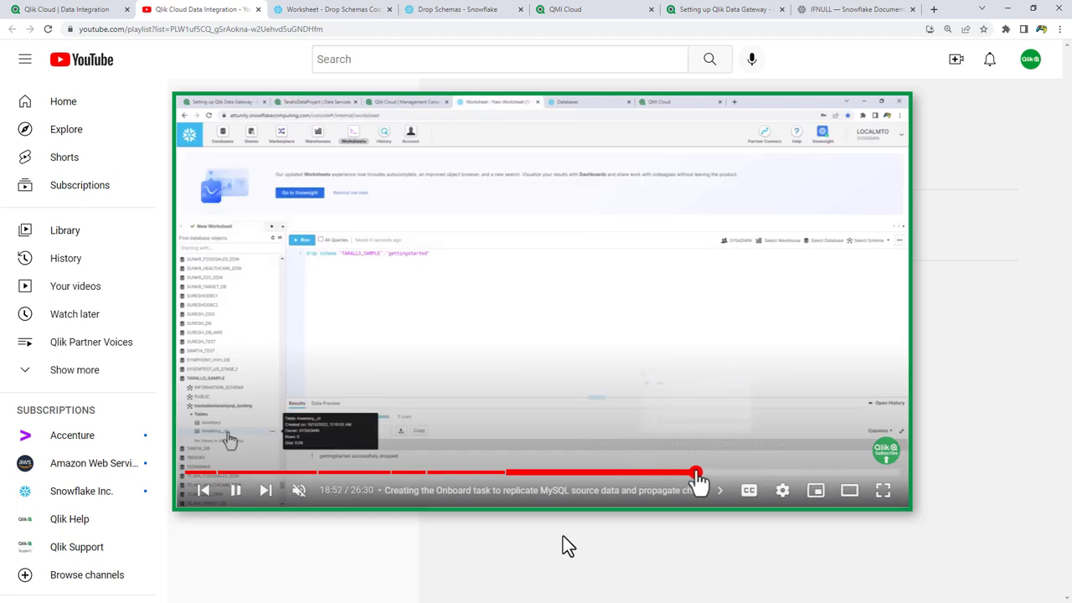
click(710, 474)
click(756, 474)
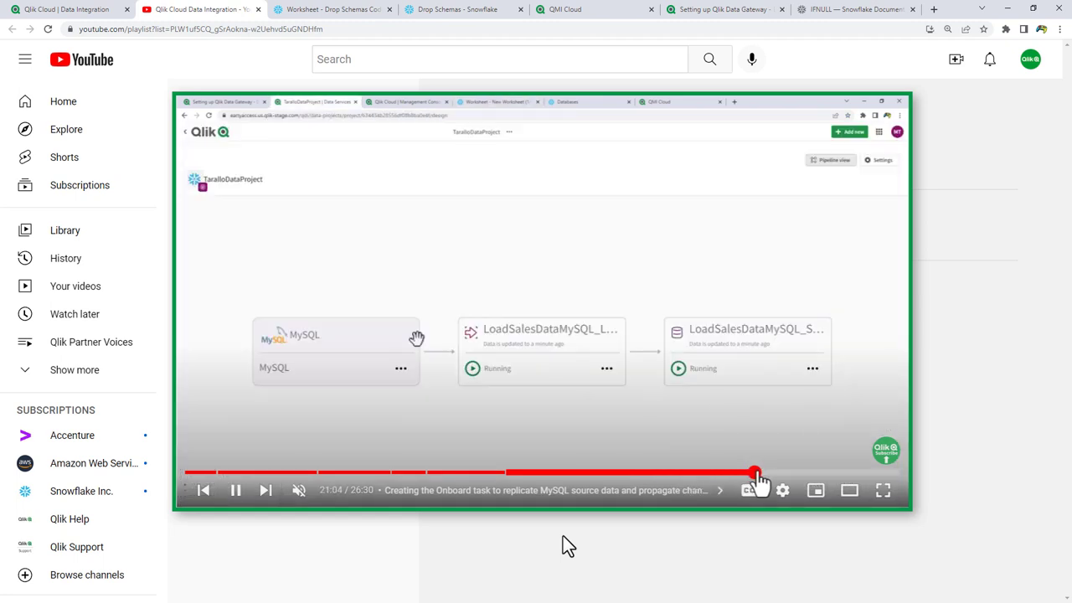
click(815, 490)
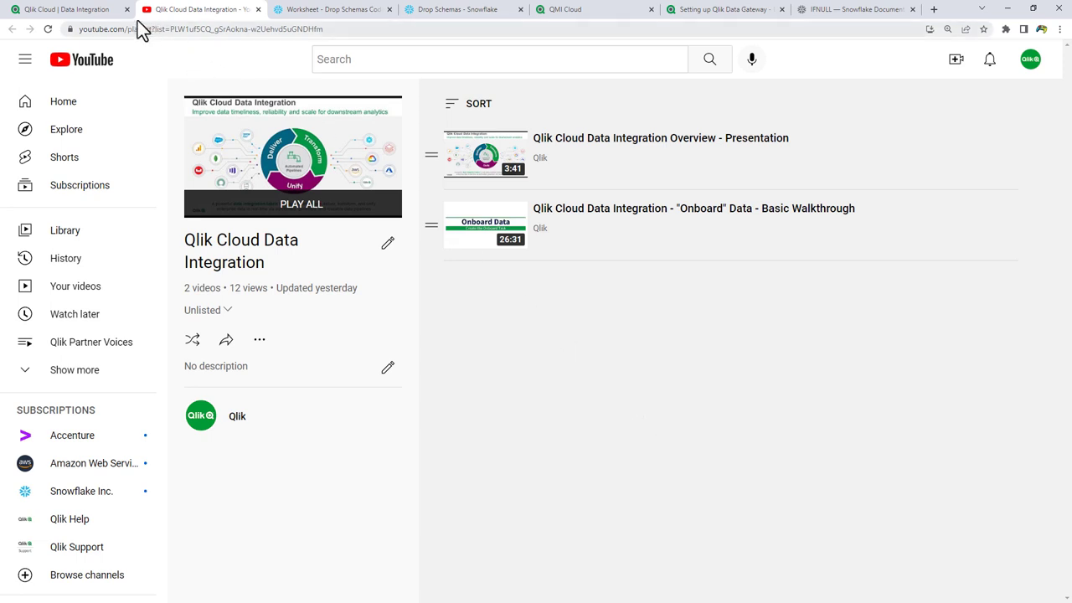
click(94, 13)
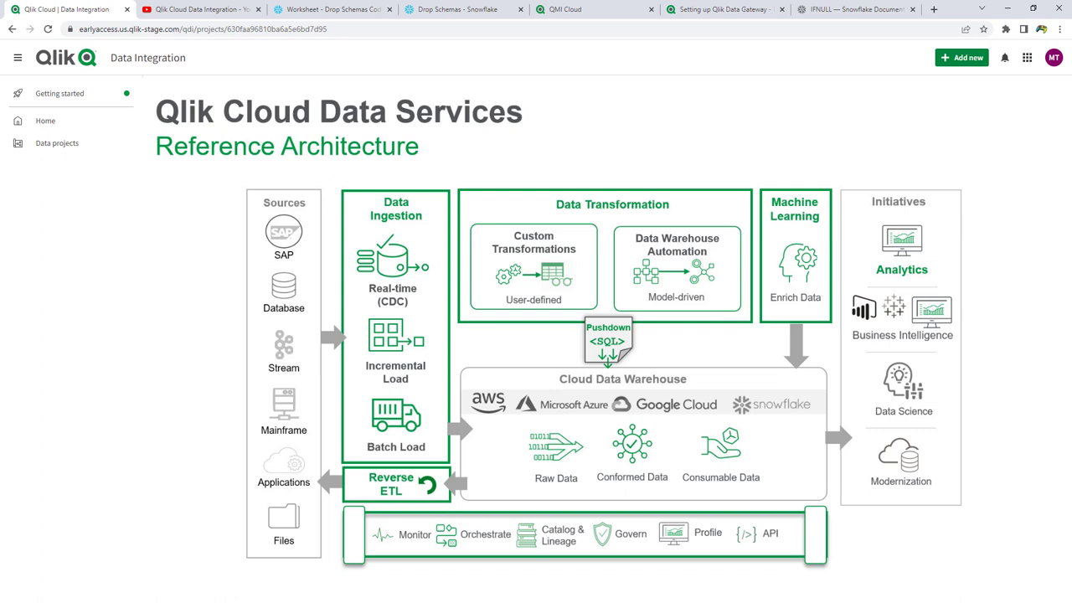
Open the "Onboard" Data - Basic Walkthrough video from the YouTube playlist, pause it and look over its description.
click(213, 10)
click(557, 247)
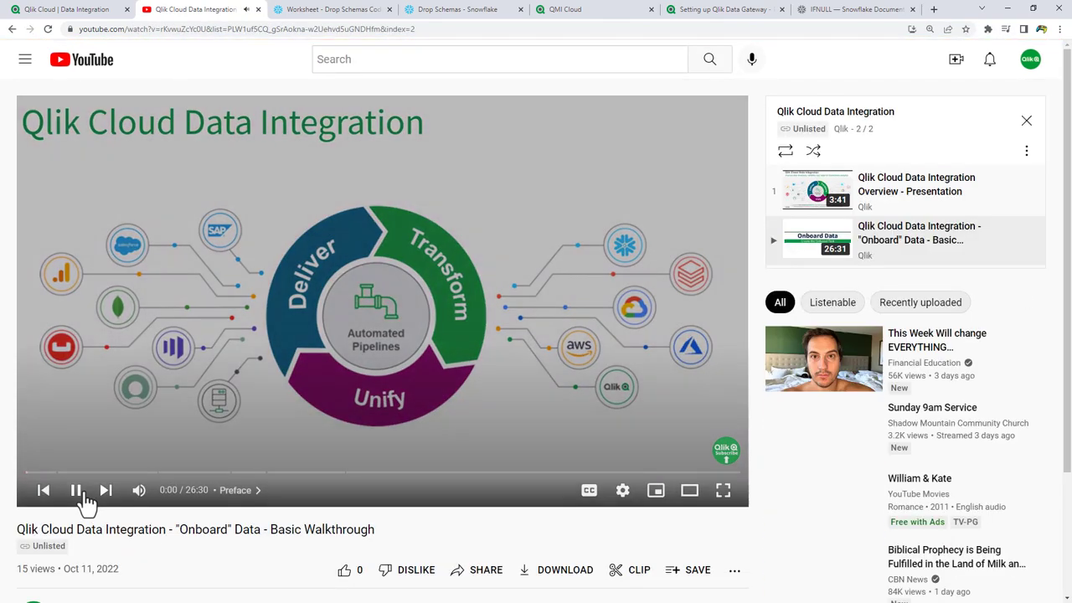
click(74, 490)
scroll(165, 381, down, 2)
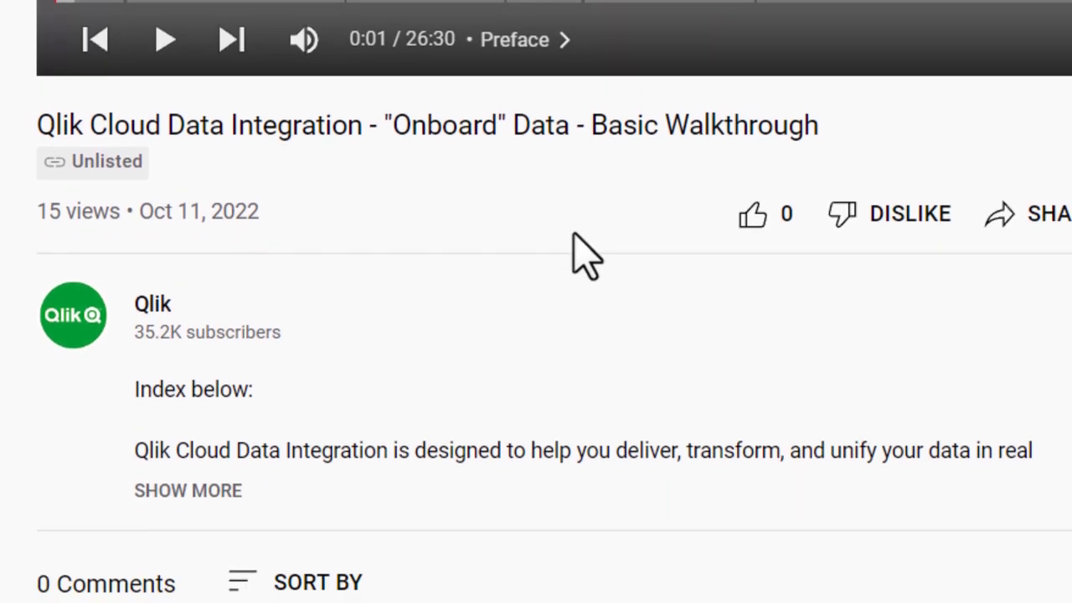
click(216, 140)
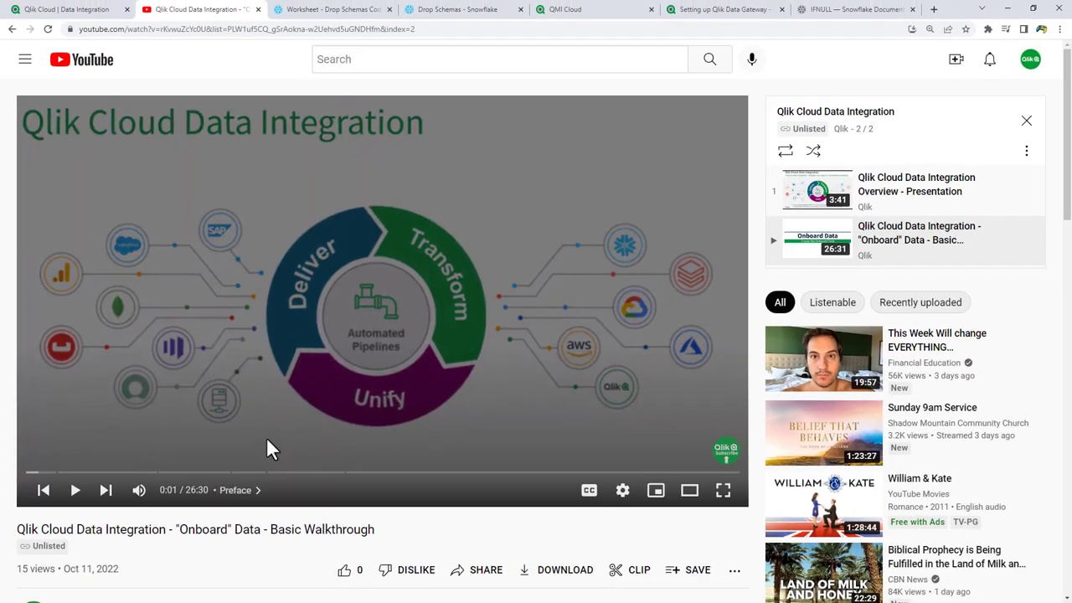
Switch to Qlik Cloud Data Integration and start a new data project with Snowflake as the data platform.
click(76, 15)
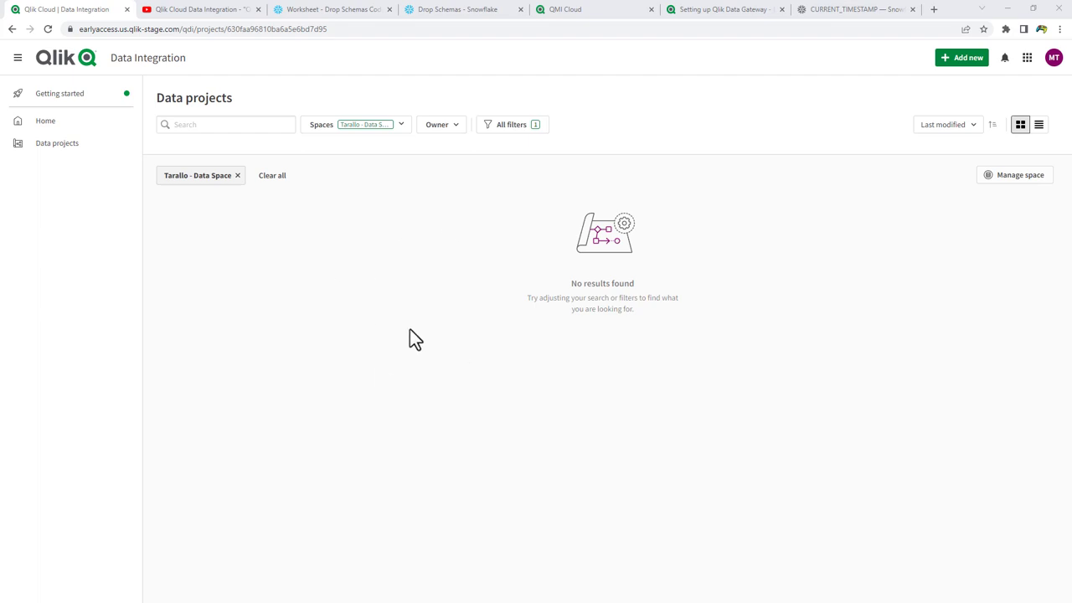
click(942, 63)
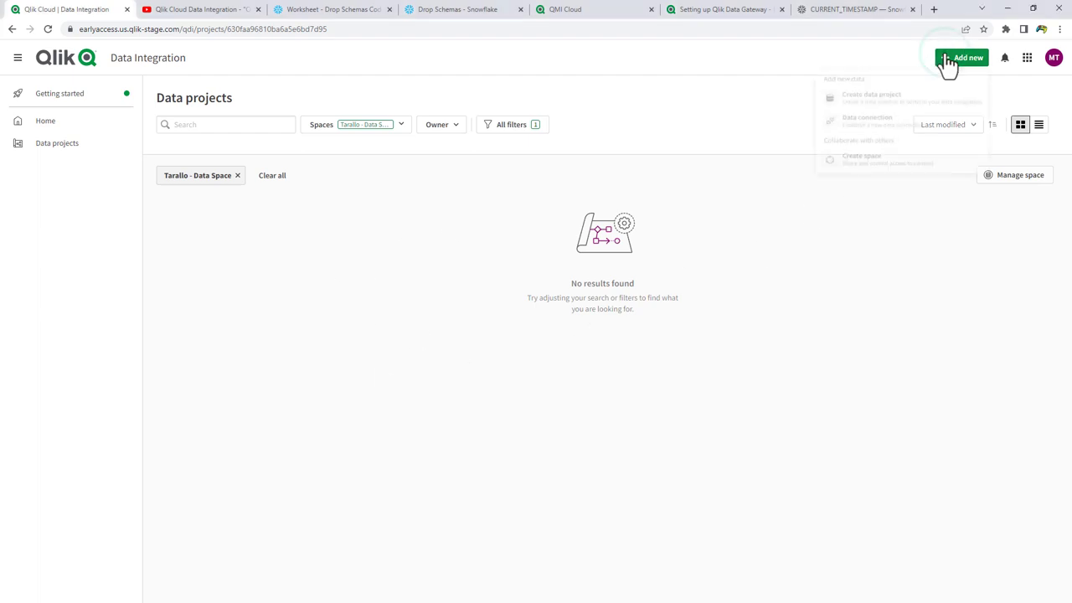
click(881, 102)
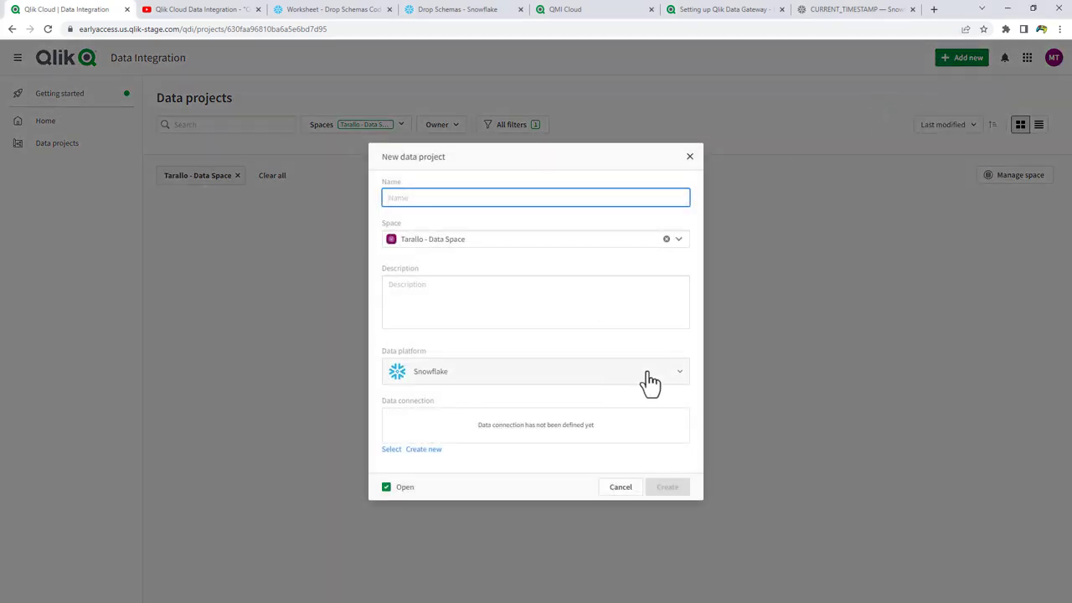
click(679, 374)
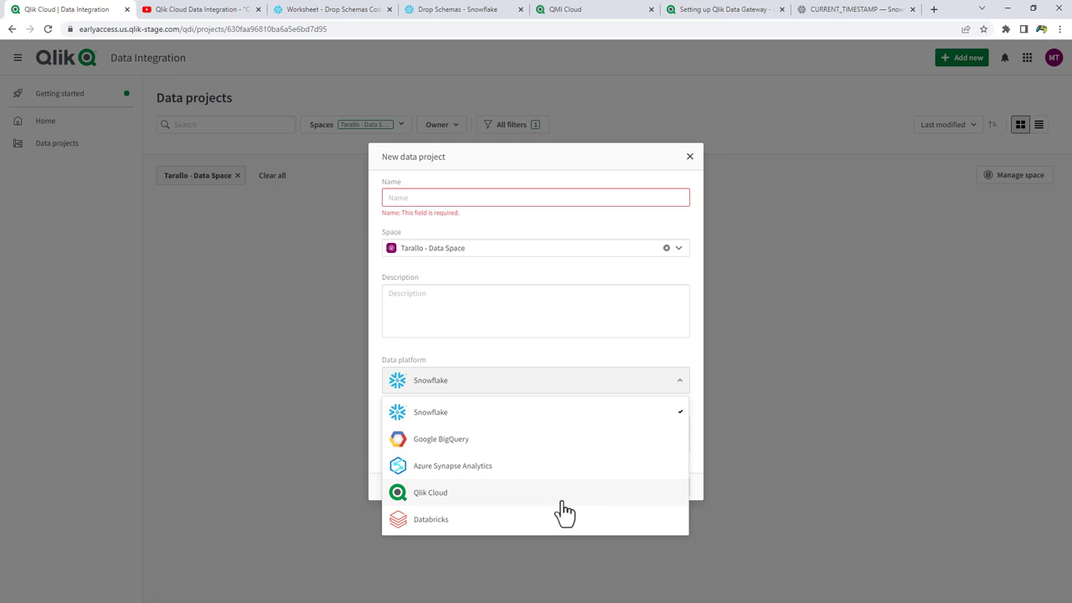
click(535, 421)
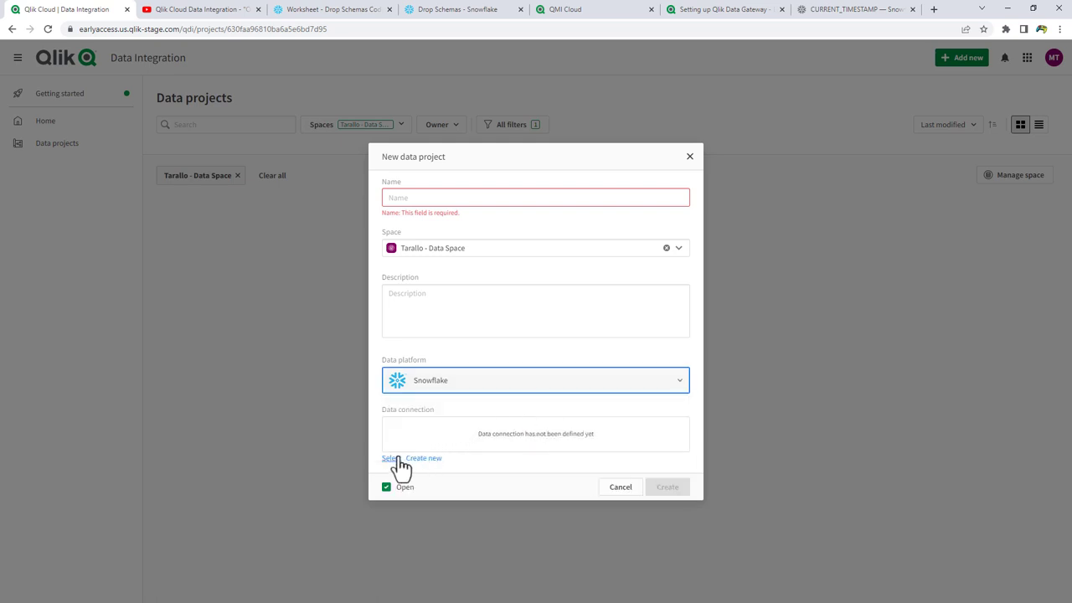
Assign the existing snowflake data connection to the new data project.
click(397, 459)
click(456, 283)
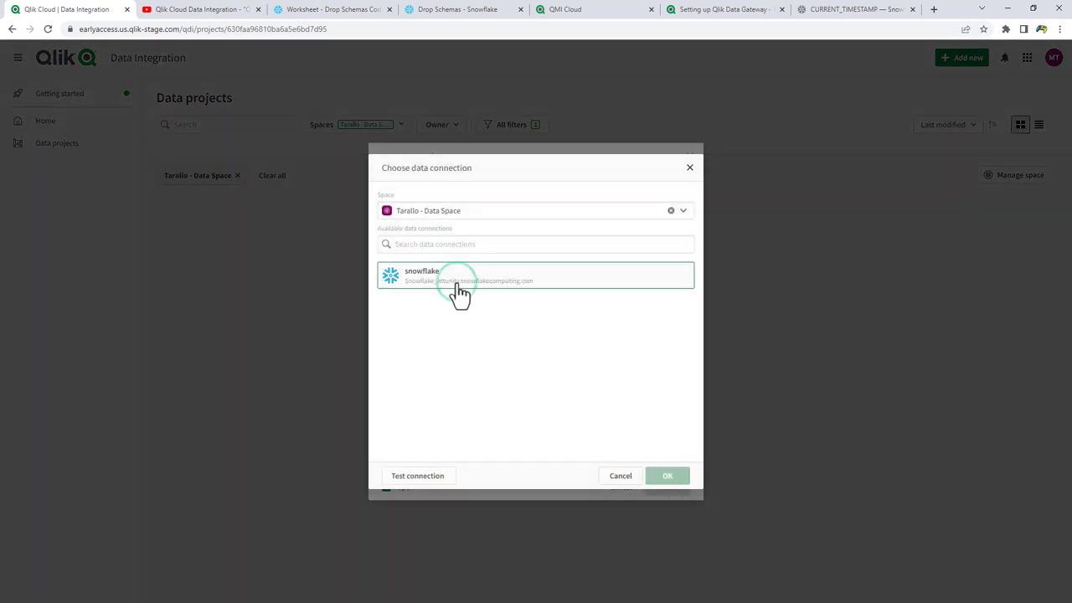
click(660, 479)
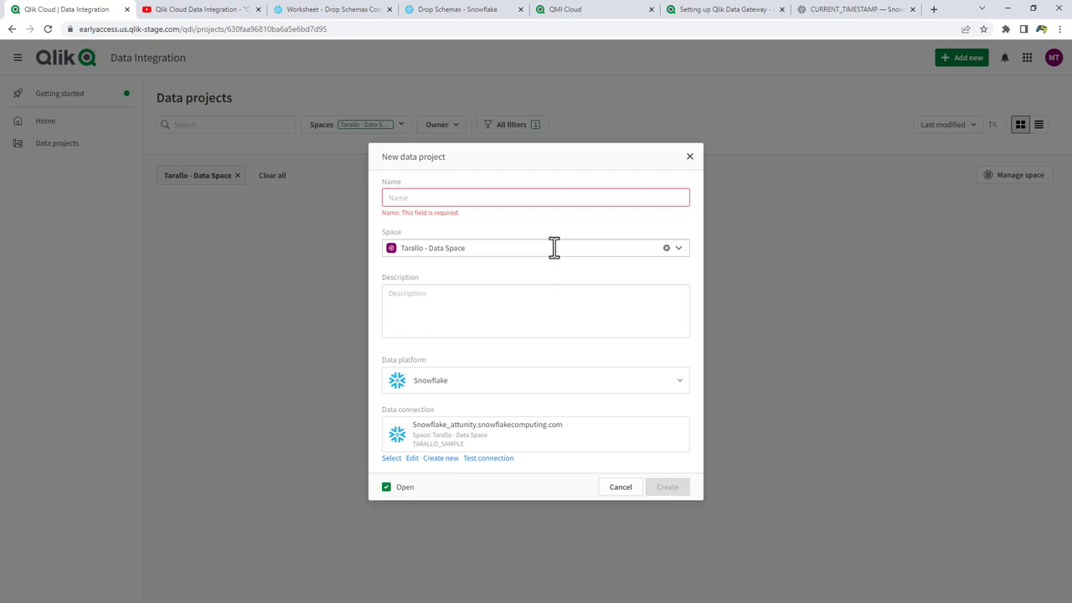
Name the data project "Transform Data Video" and create it.
click(513, 203)
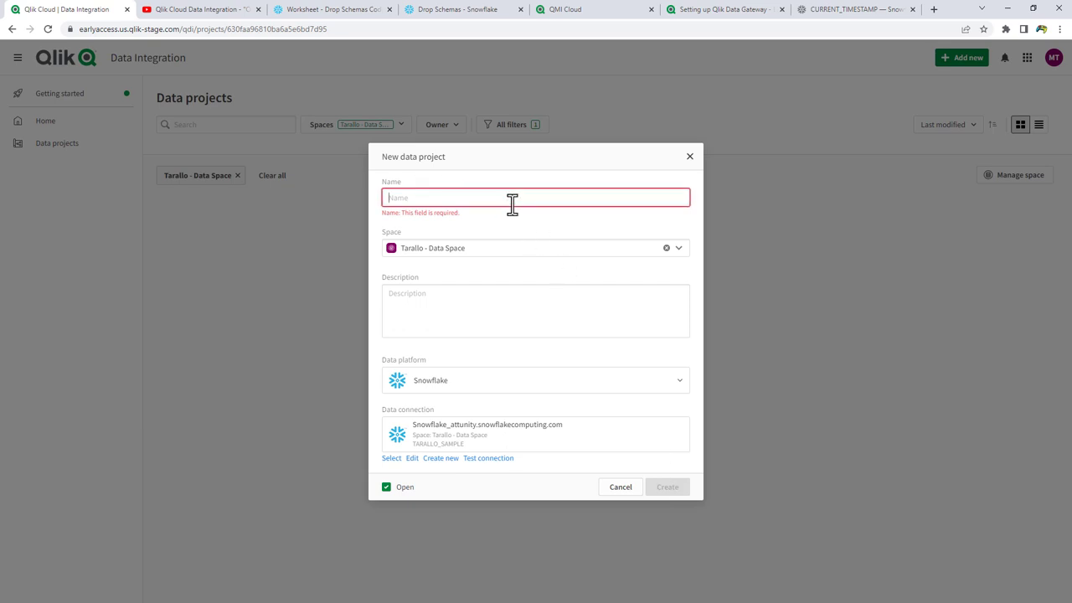
text(Transform Data Video)
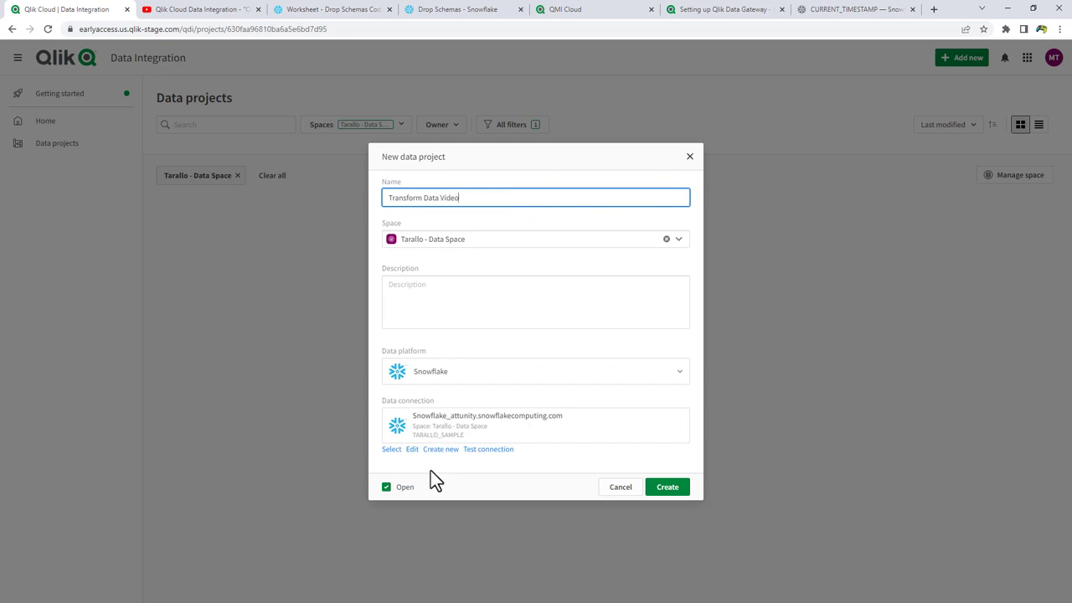
click(661, 490)
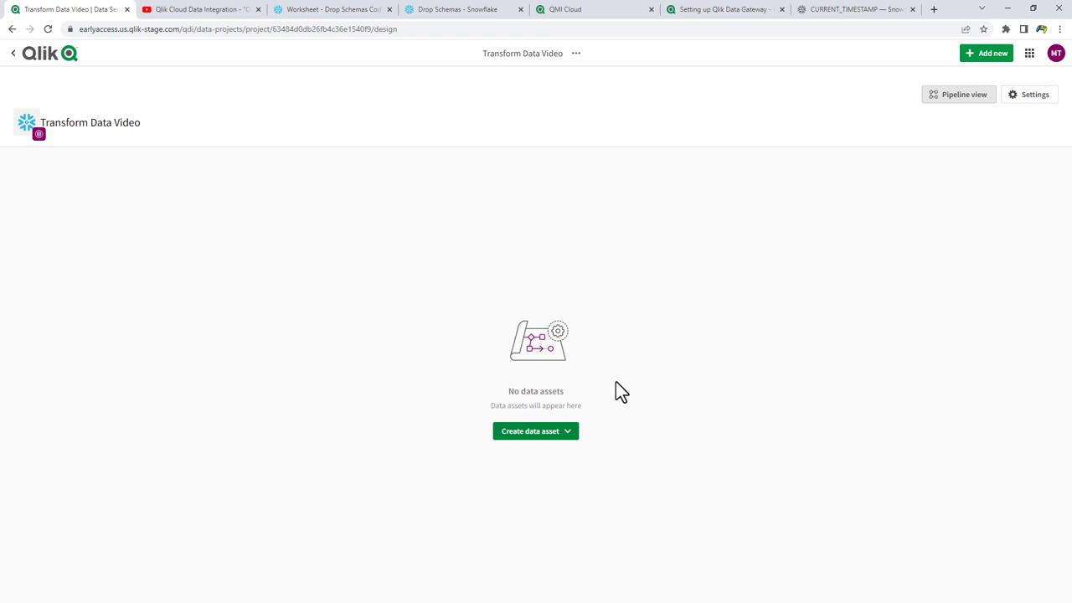
Start onboarding data in the project and name the onboarding "Inventory and Stored".
click(567, 432)
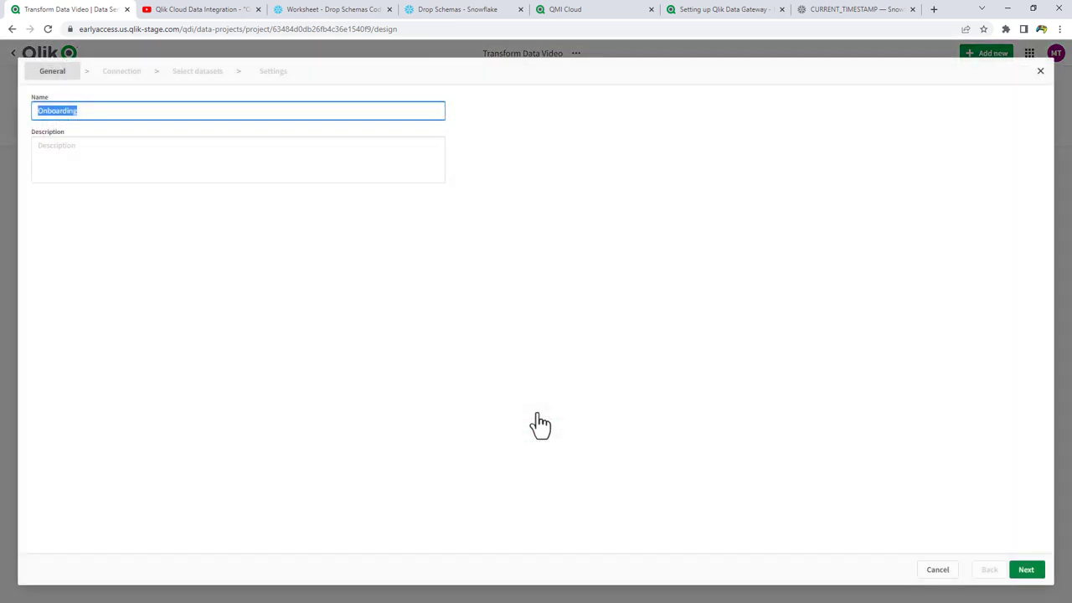
key(BackSpace)
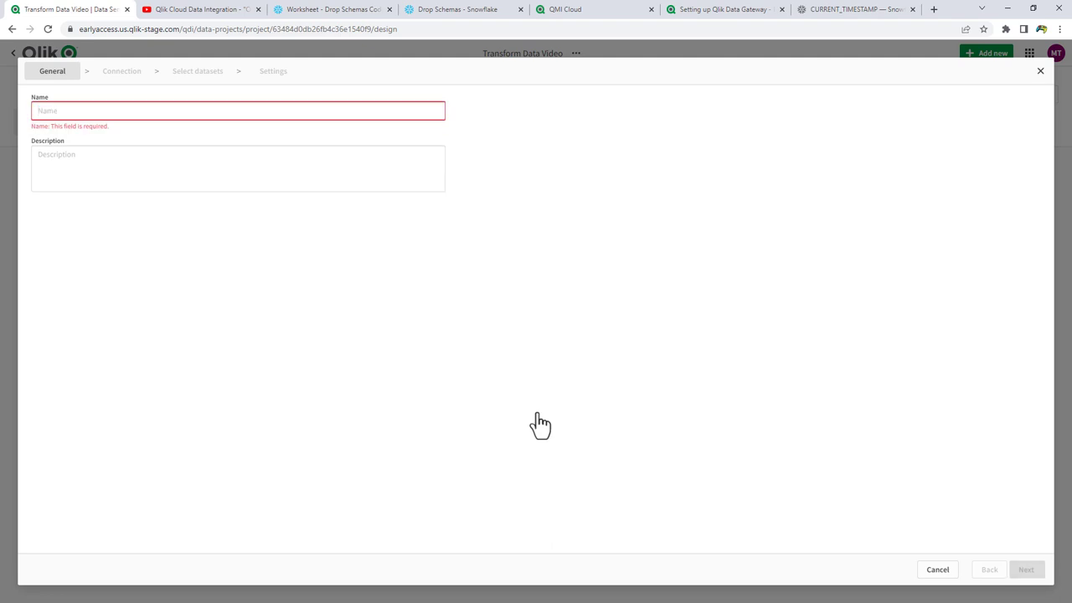
text(Inv)
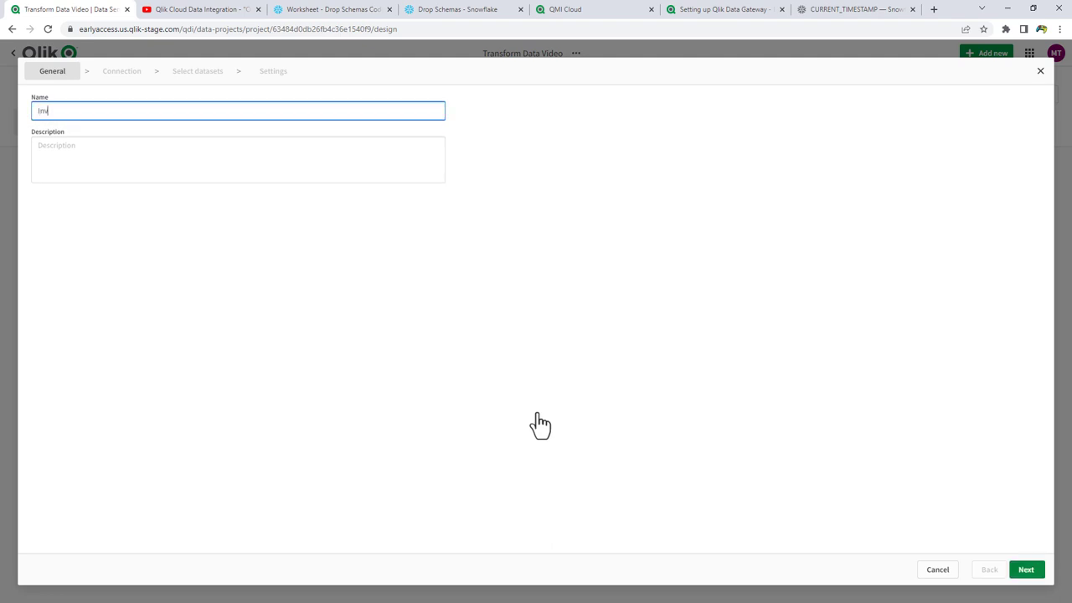
text(entory and Stored)
click(1026, 573)
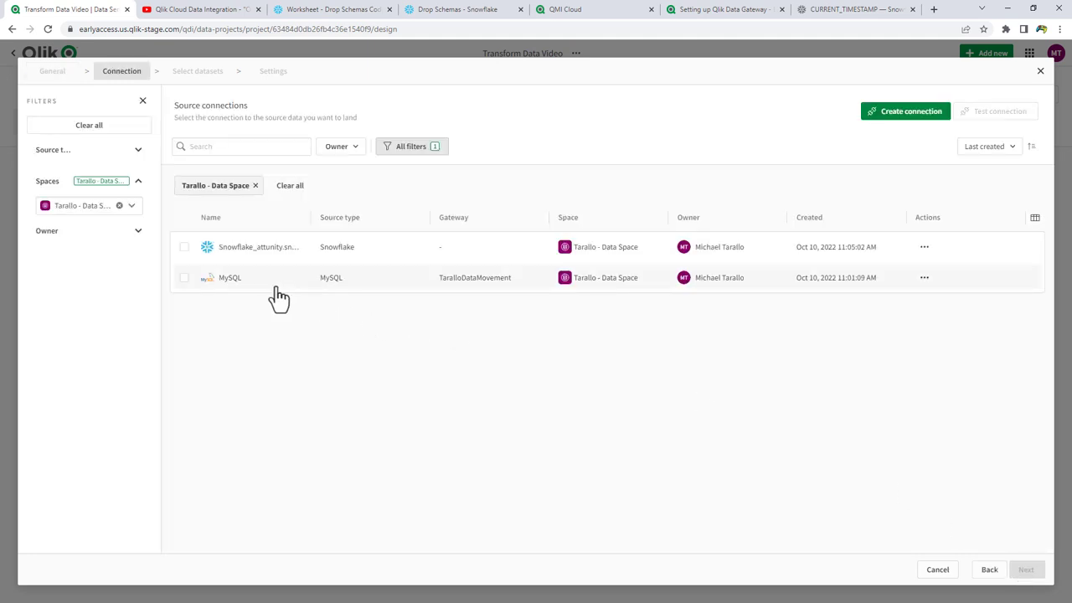
Examine the data source types offered for a new connection and the MySQL connection settings, without creating a connection.
click(915, 117)
mouse_move(704, 266)
mouse_down()
mouse_move(707, 438)
mouse_move(717, 255)
mouse_up()
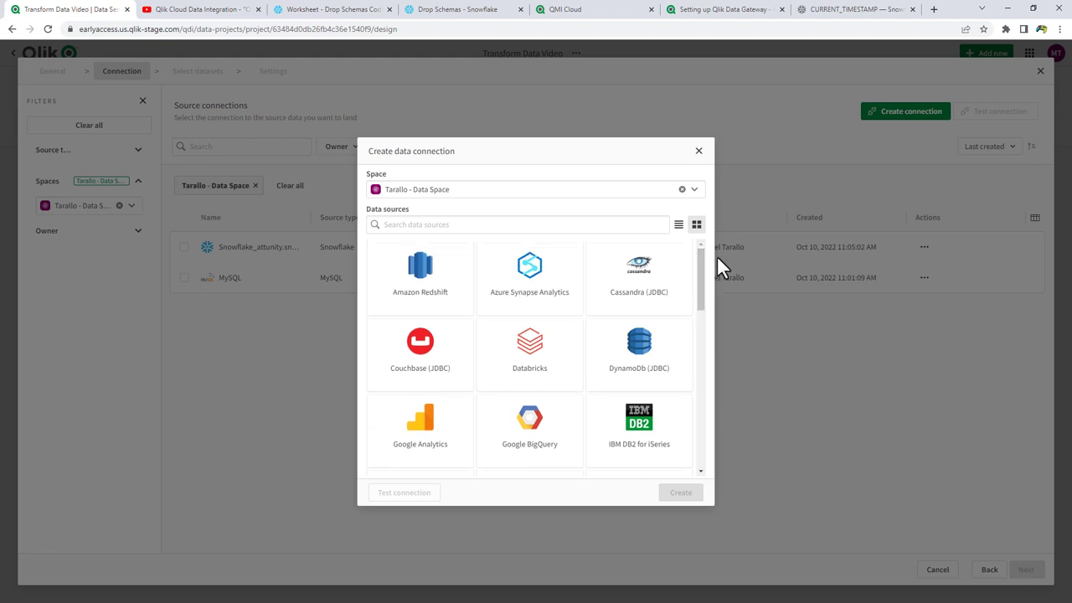
drag(703, 279, 759, 353)
click(706, 466)
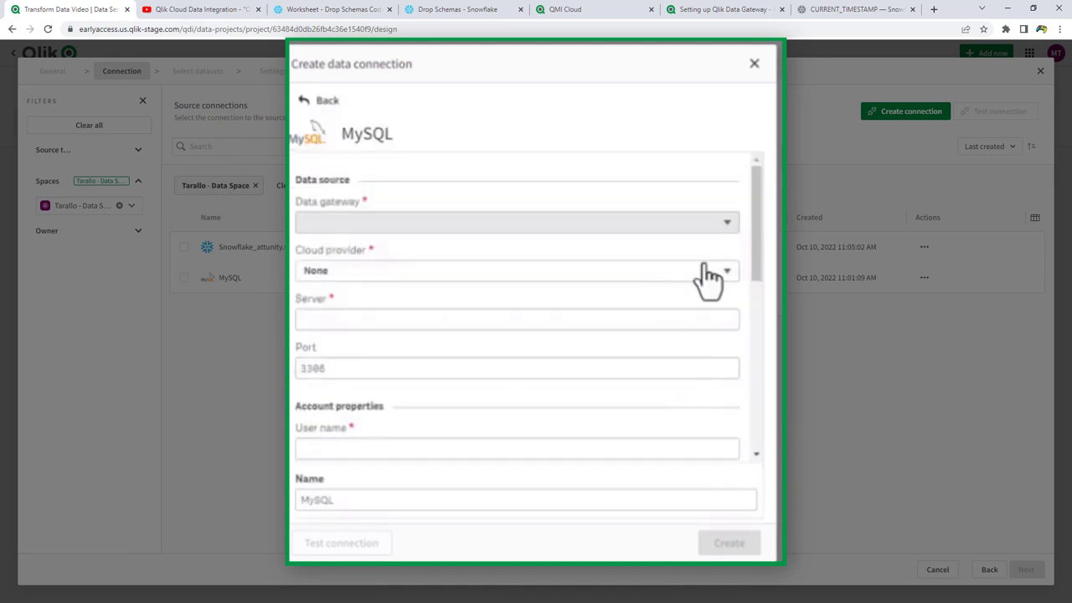
click(725, 224)
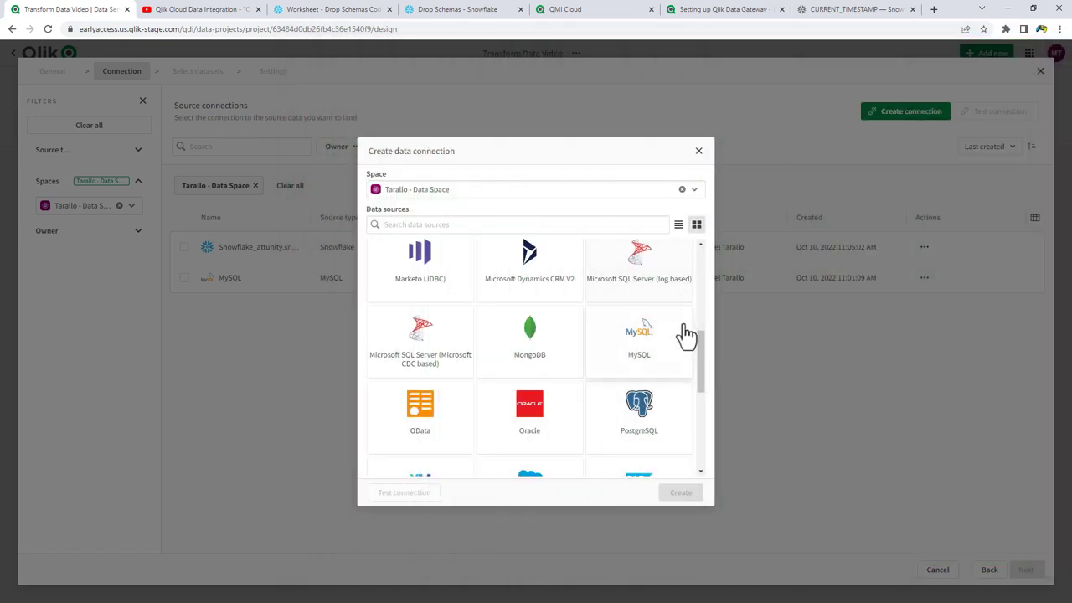
click(700, 152)
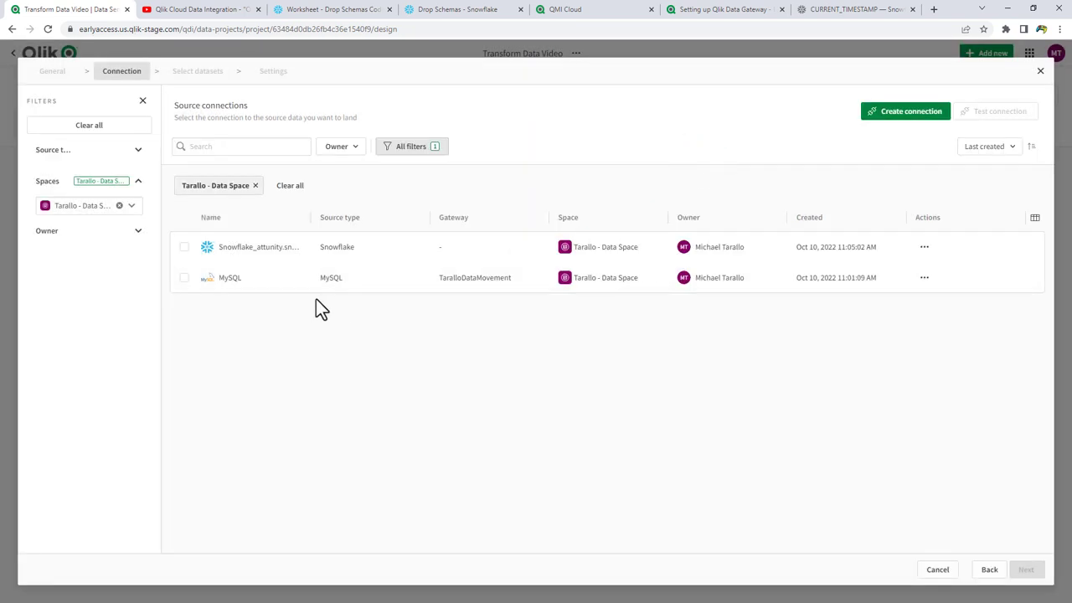
Use the existing MySQL connection as the source and search for all tables in the qlikdi schema.
click(183, 278)
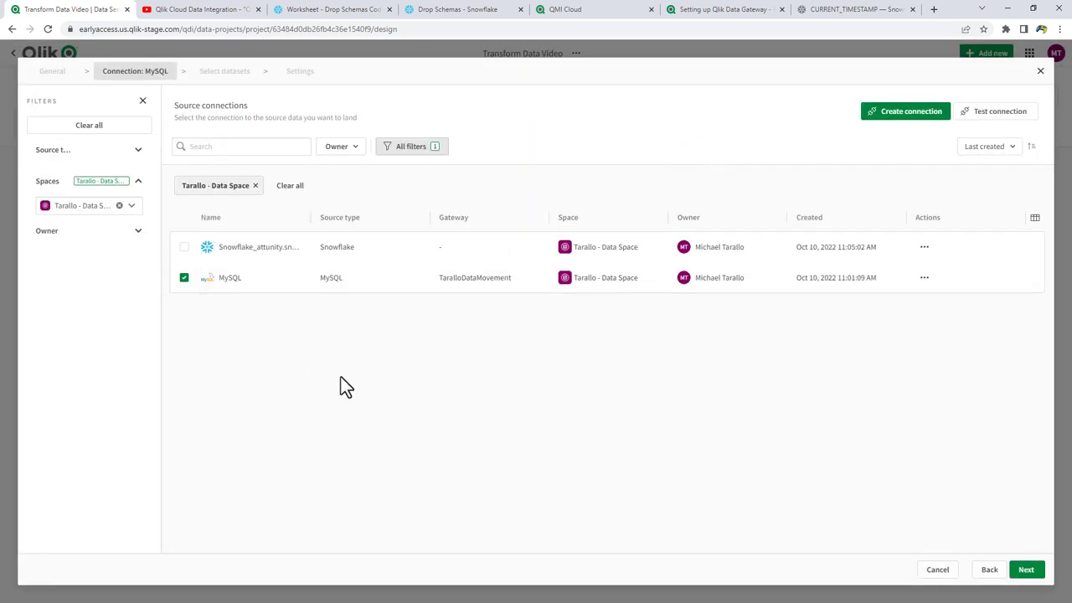
click(1029, 573)
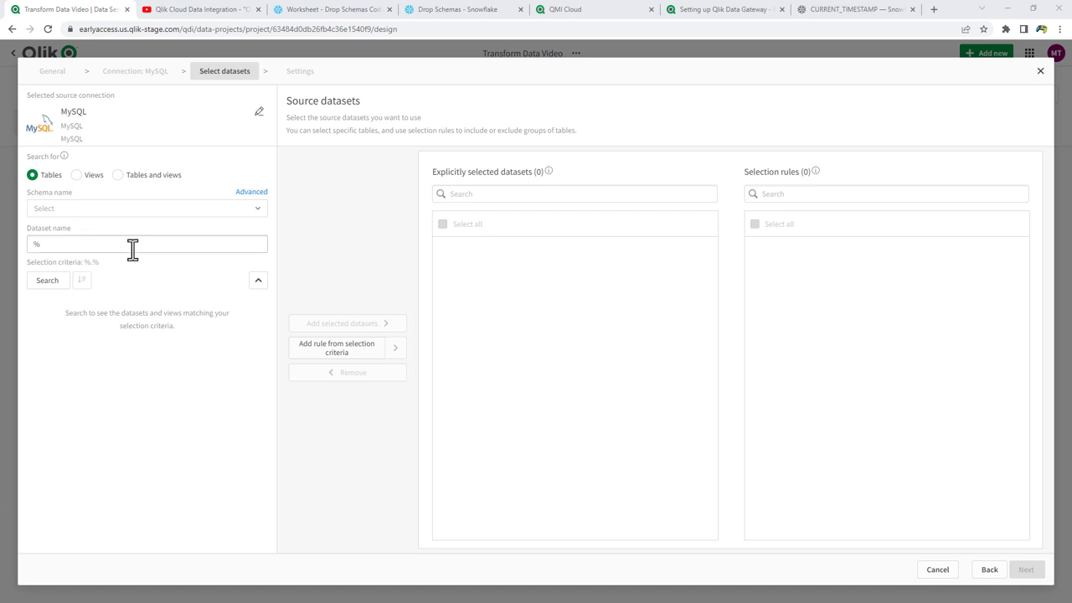
click(138, 209)
scroll(80, 390, down, 1)
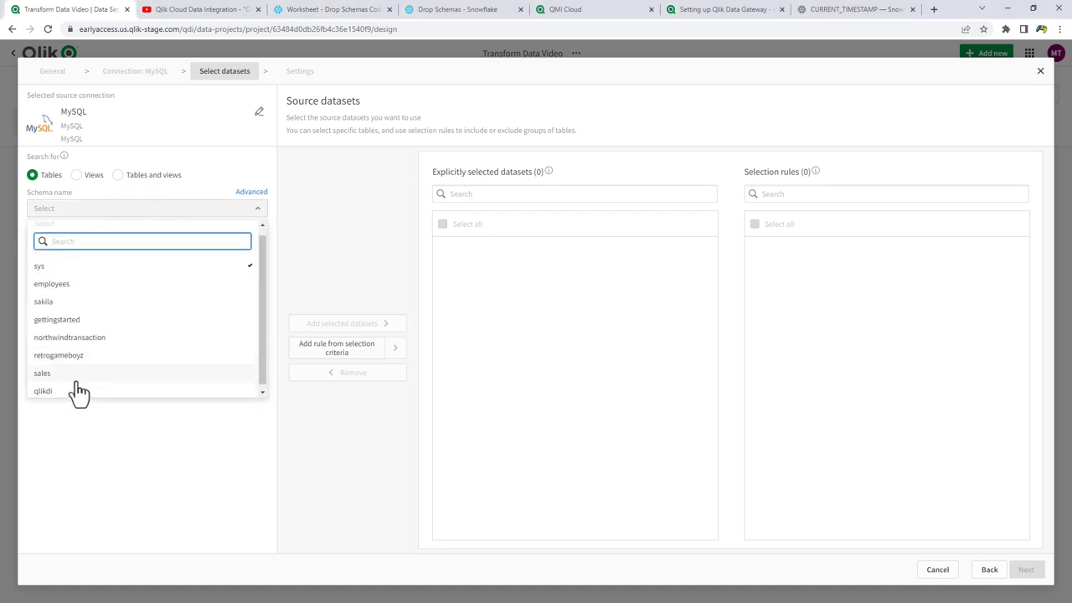
click(67, 386)
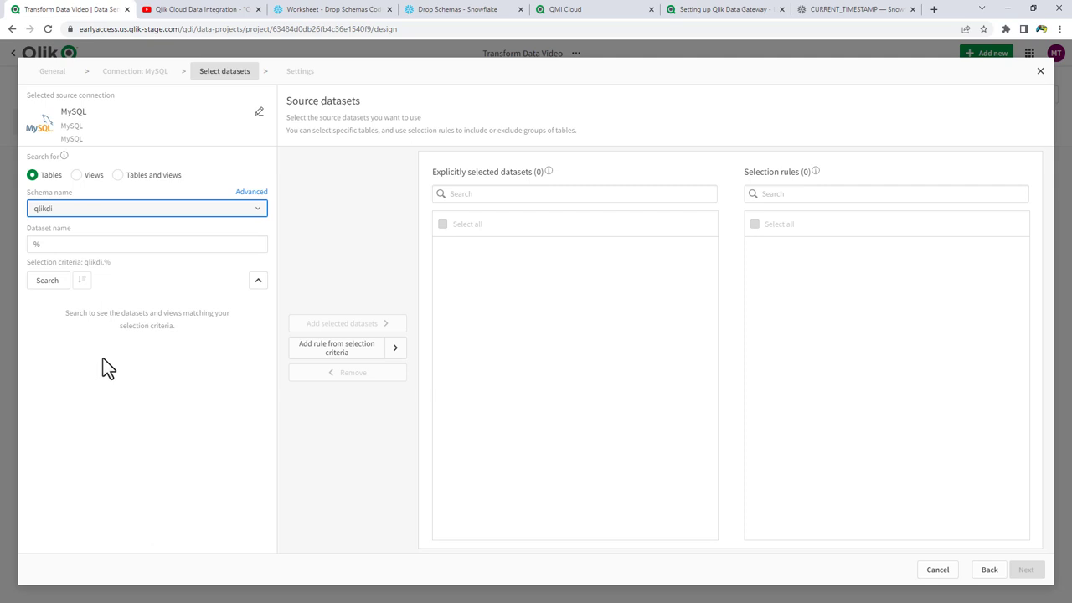
click(57, 282)
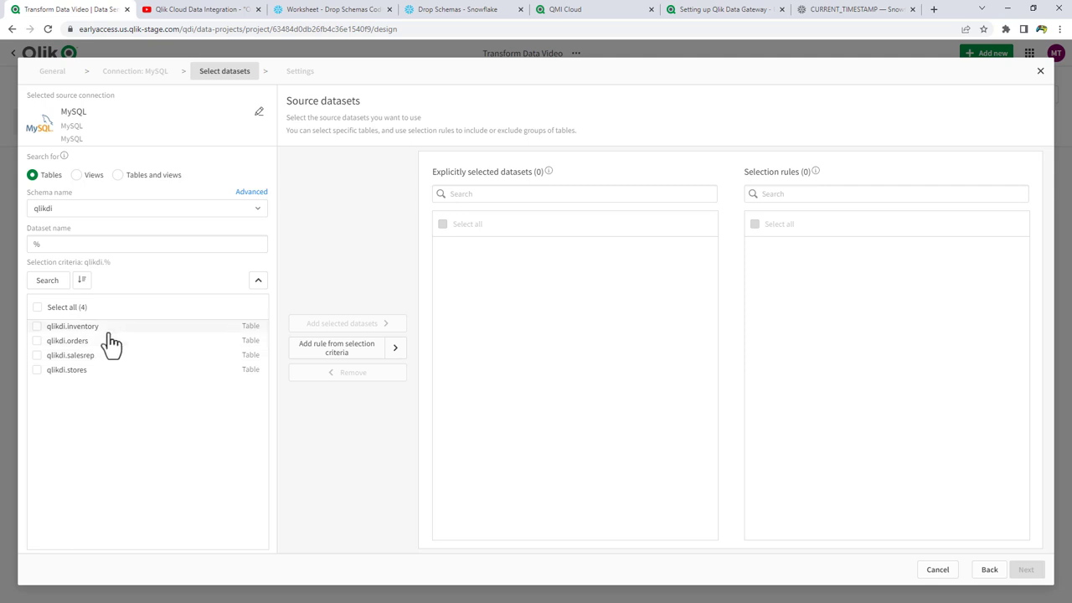
Add the qlikdi.inventory and qlikdi.stores tables to the explicitly selected source datasets.
click(36, 331)
click(36, 372)
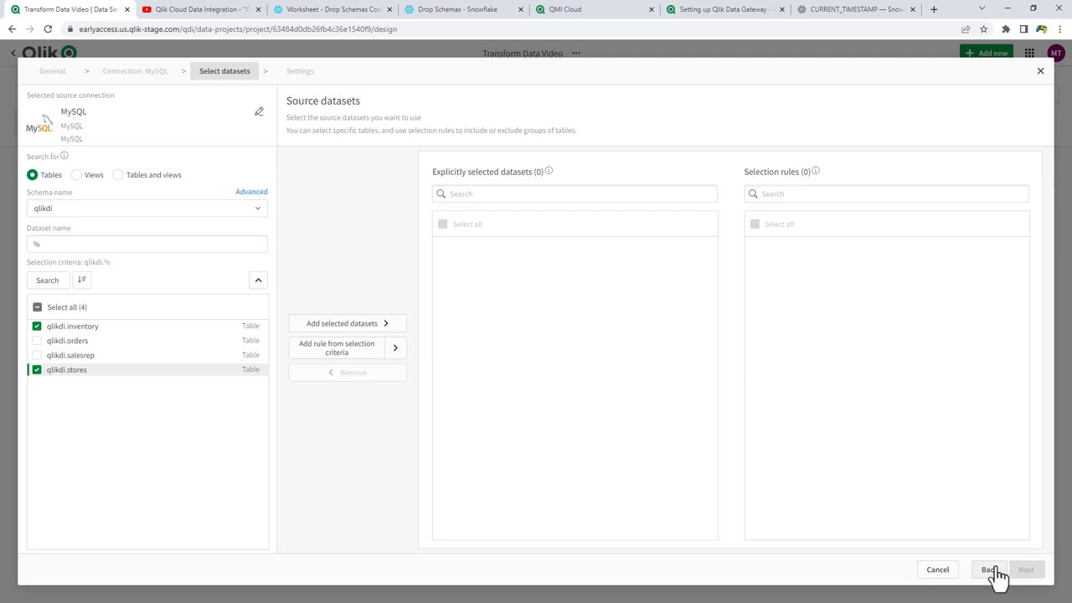
click(390, 326)
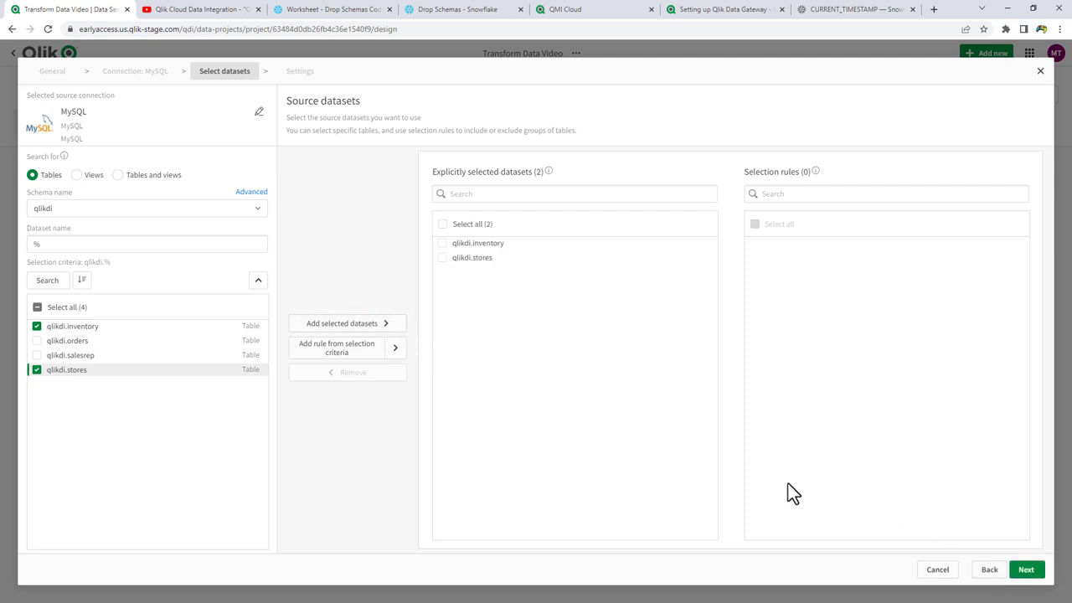
Choose replication with current data only in the onboarding settings and finish the onboarding.
click(1026, 572)
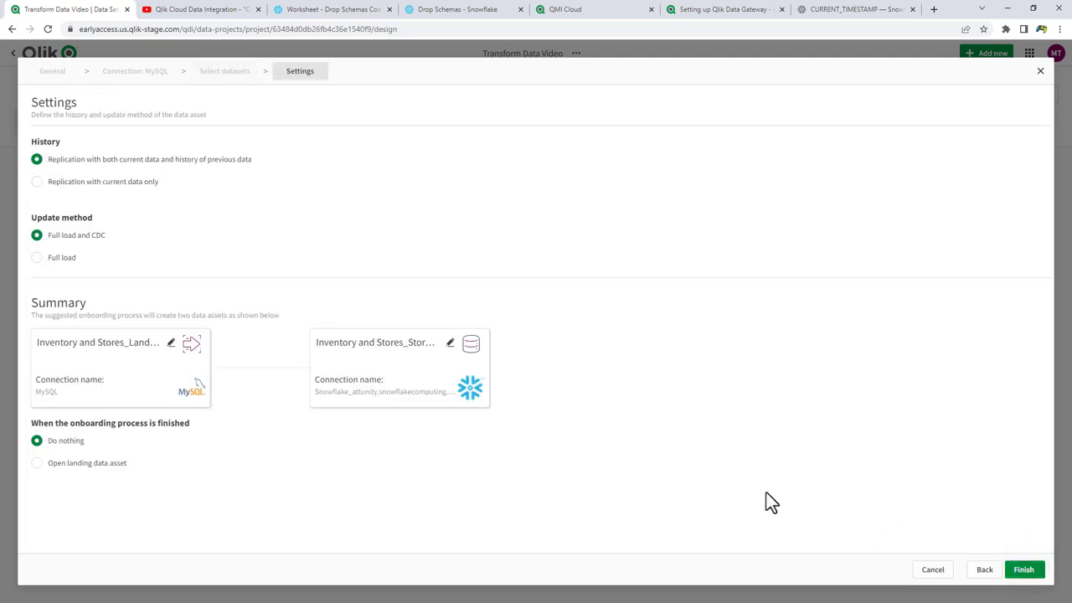
click(71, 185)
click(1020, 572)
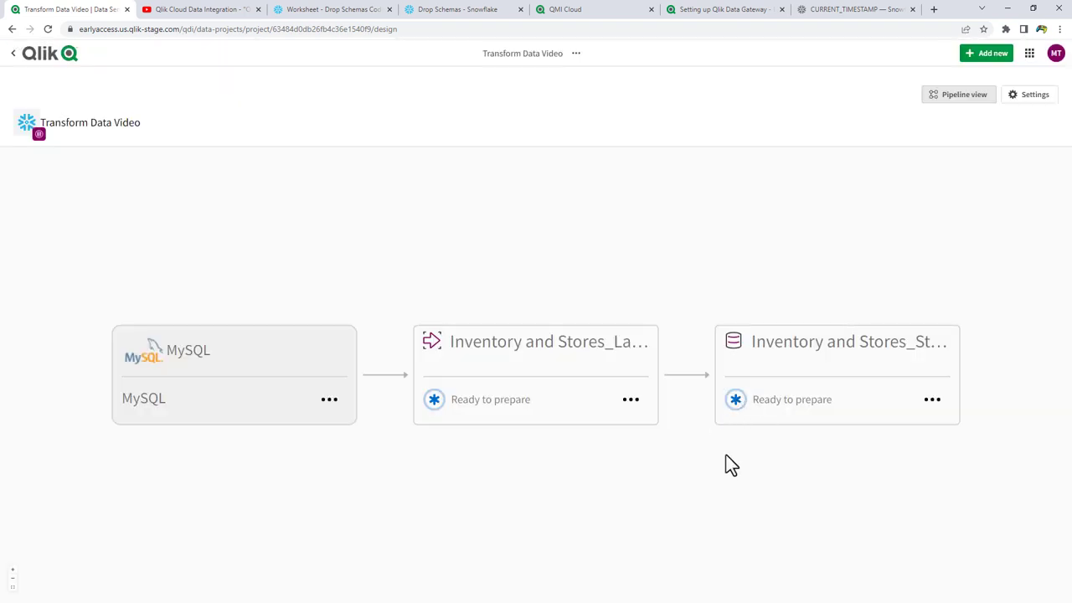
Look over the project's landing and storage assets as cards and in the pipeline view.
click(964, 96)
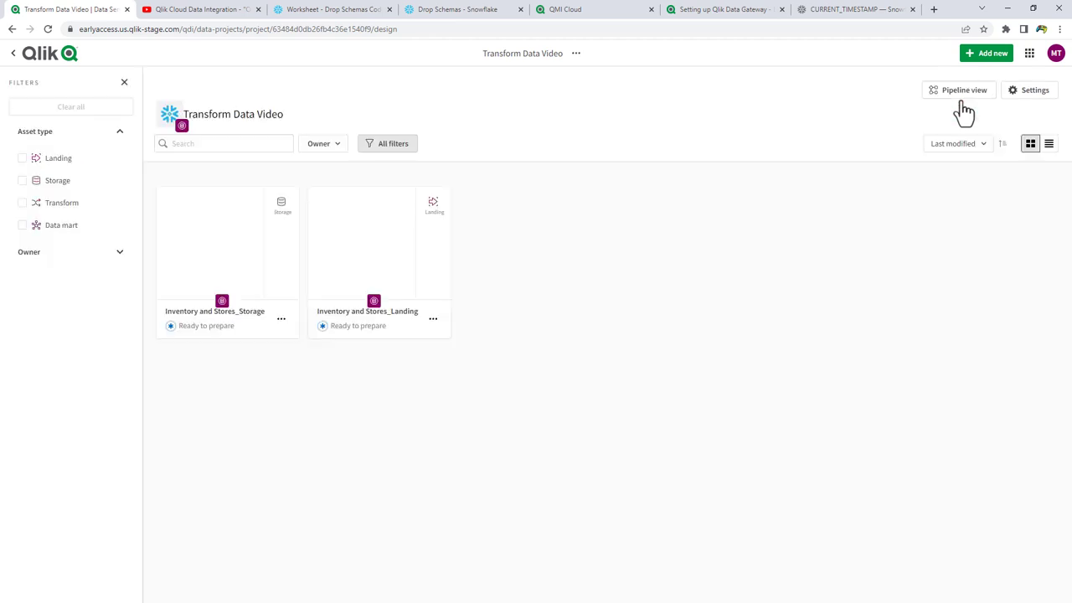
click(963, 94)
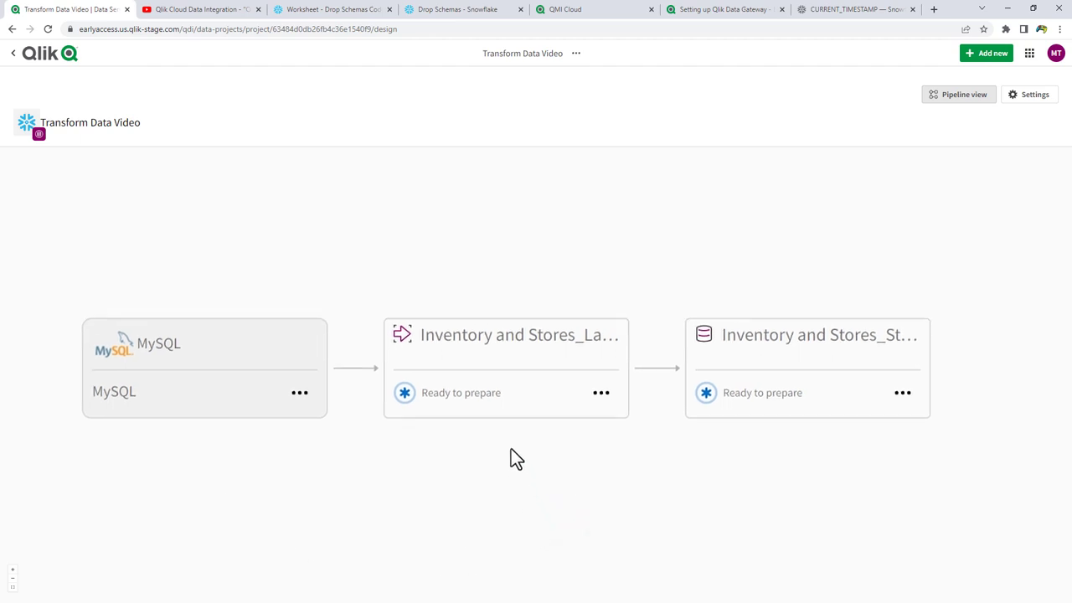
mouse_move(743, 347)
mouse_move(579, 352)
scroll(548, 460, down, 2)
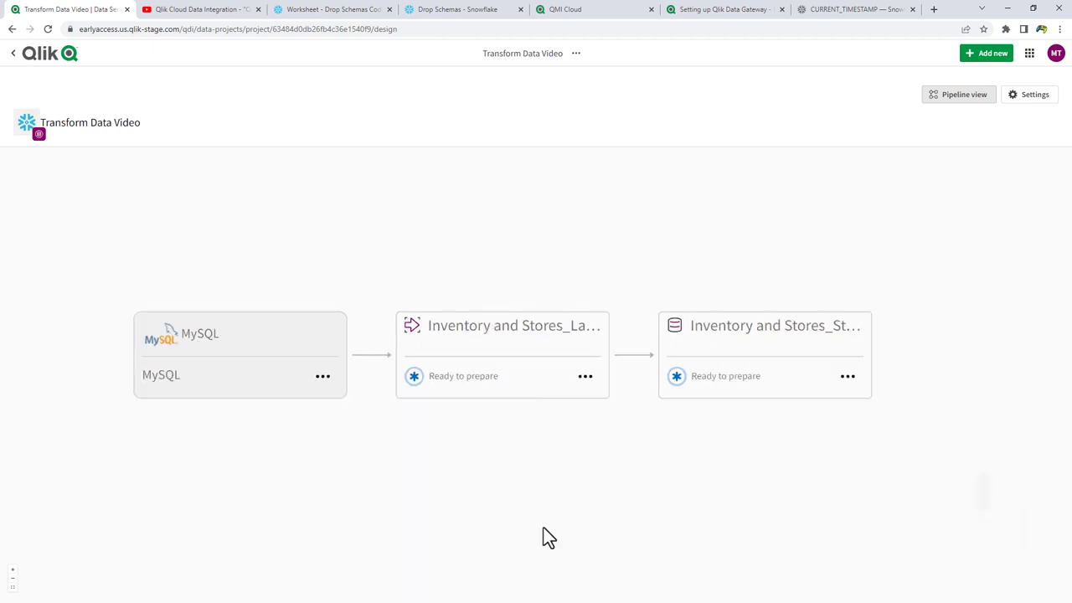
scroll(529, 553, up, 2)
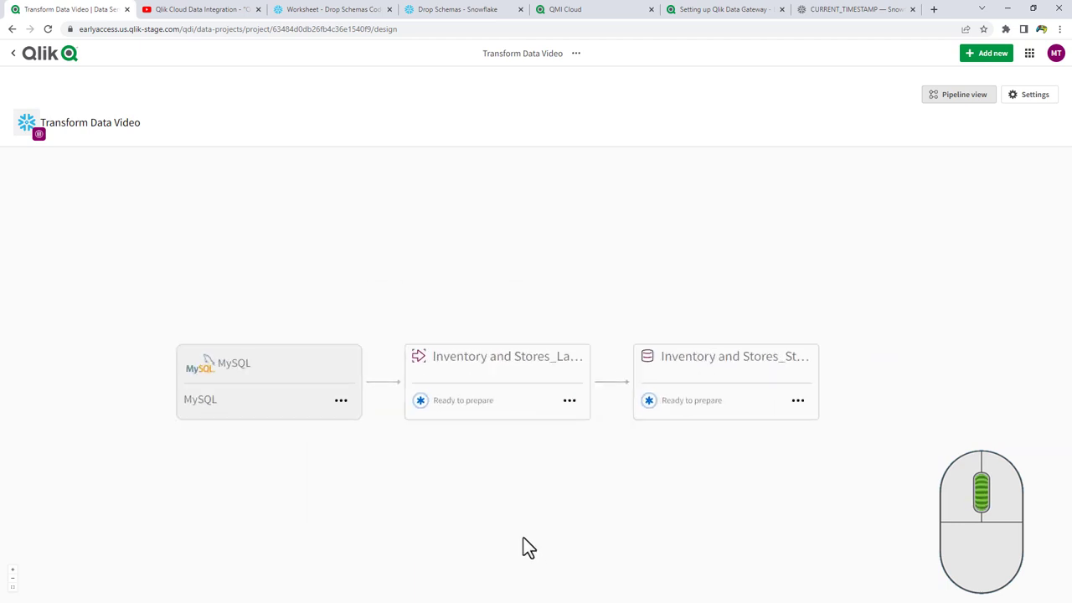
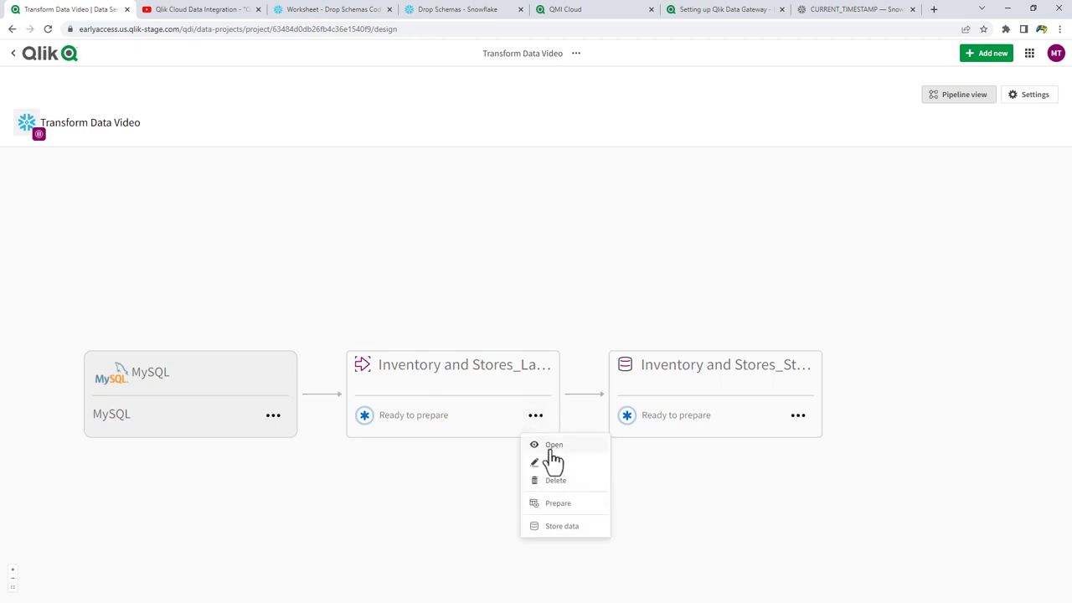
Rename the Inventory and Stores_Landing data asset as "RAW Data" and save it.
click(551, 462)
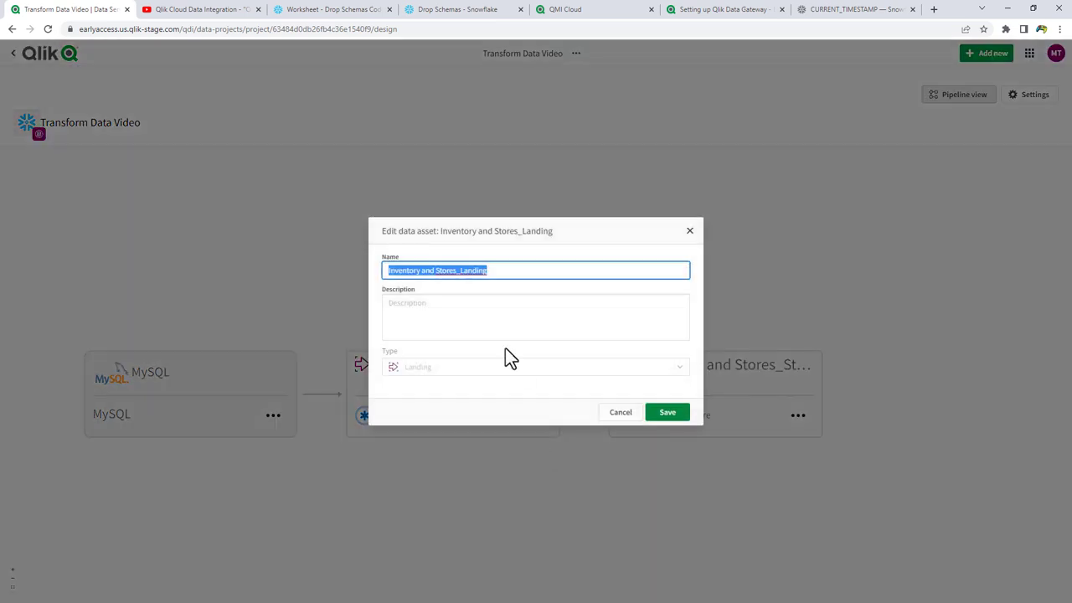
text(RA)
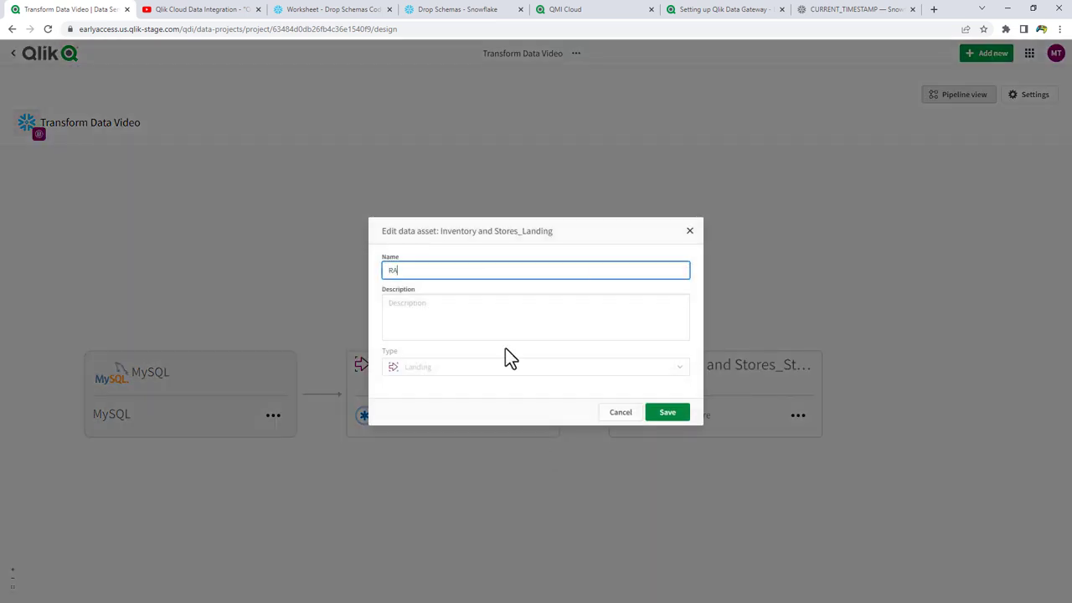
text(W Data)
click(661, 413)
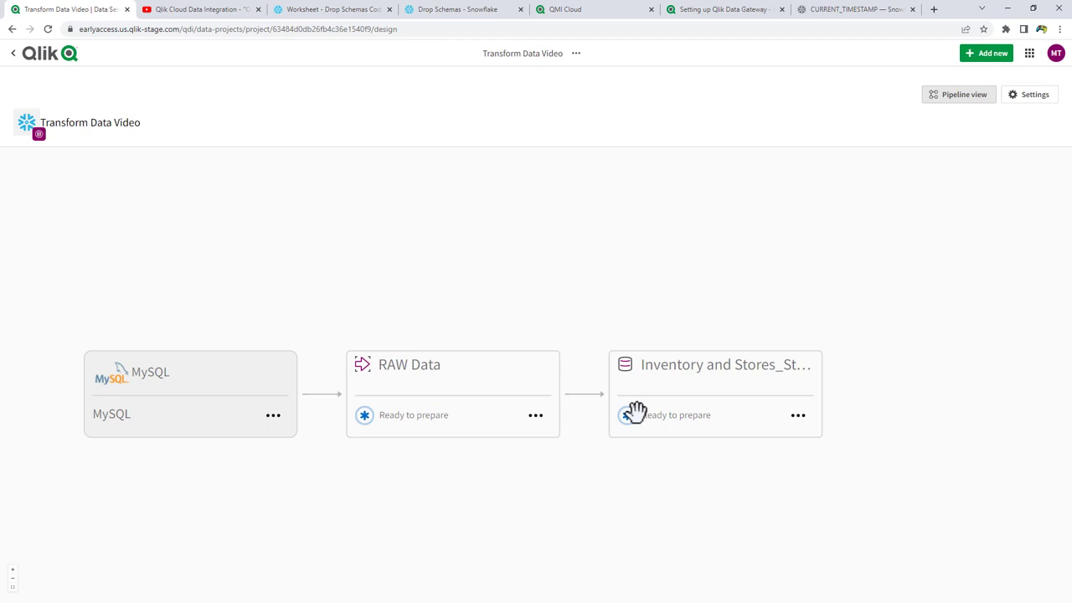
Open the RAW Data landing asset and review the columns of its inventory and stores datasets.
click(472, 381)
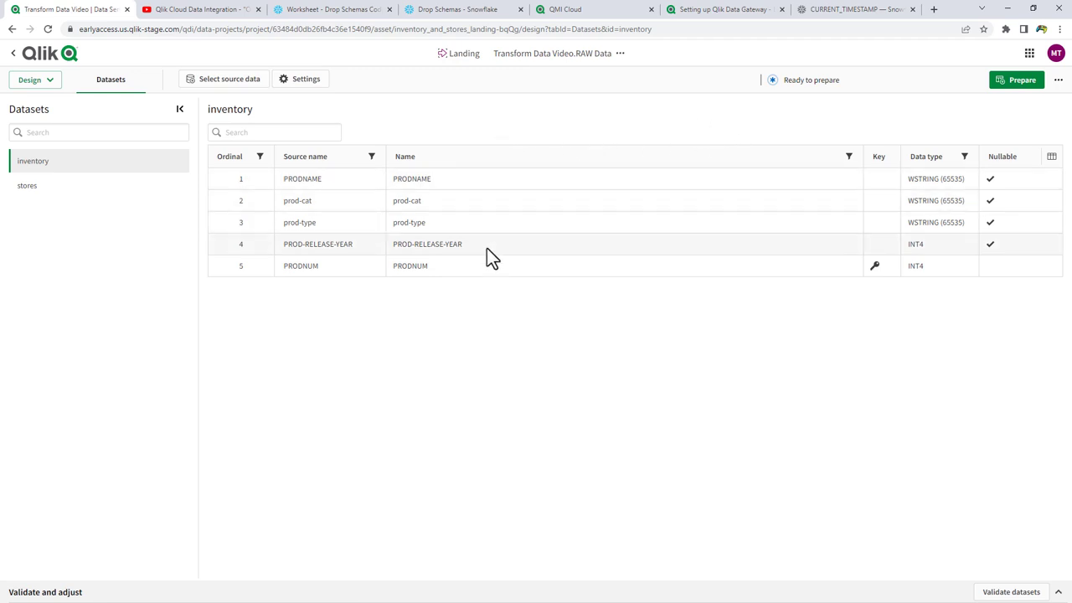
click(104, 188)
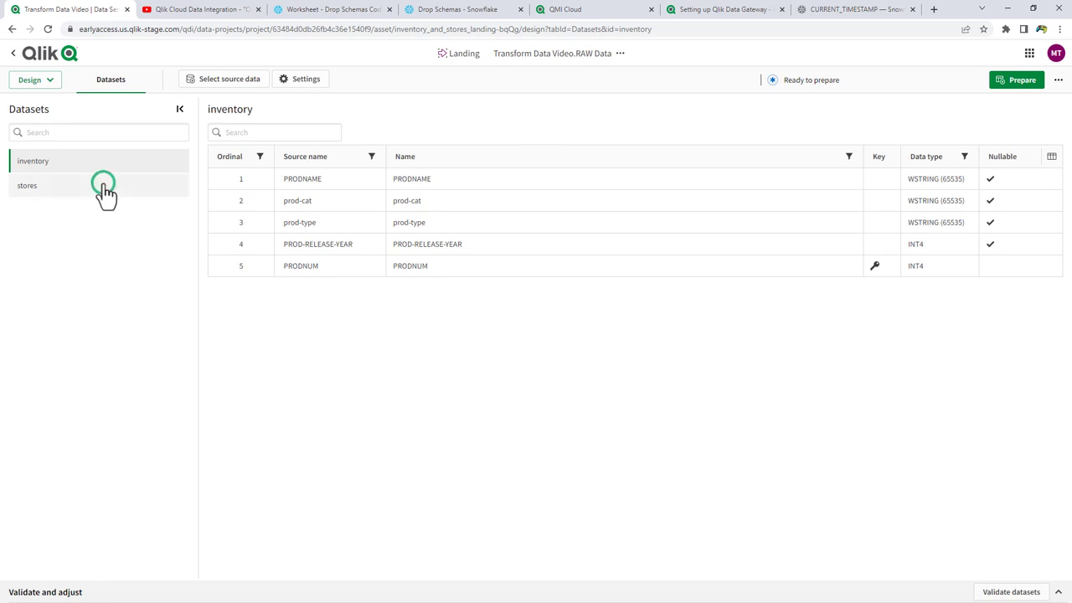
click(110, 168)
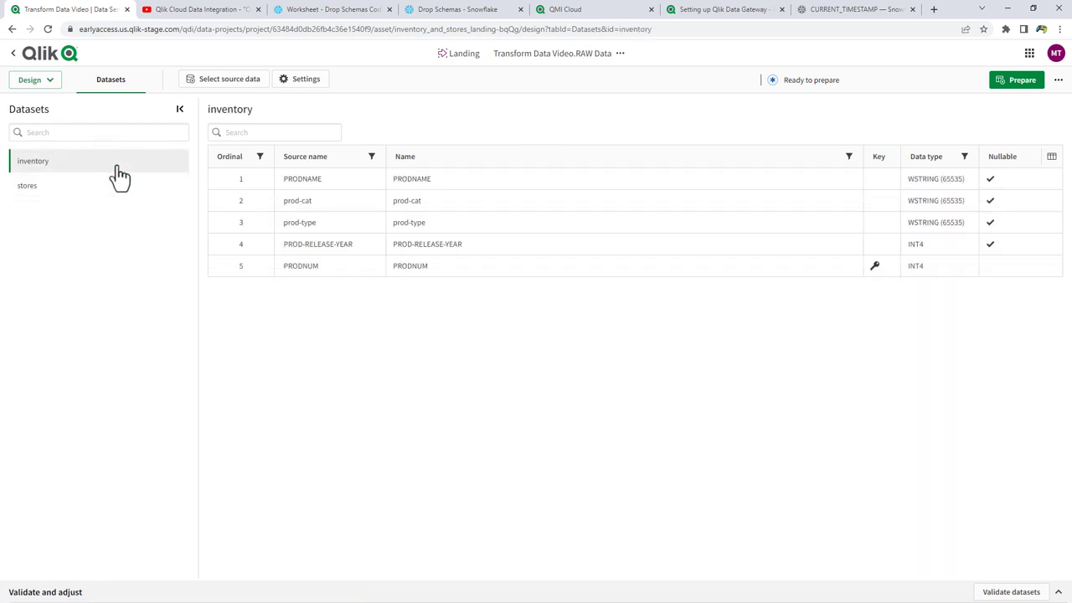
In the RAW Data settings, set the data asset schema to "landing" and exclude LOB columns.
click(289, 79)
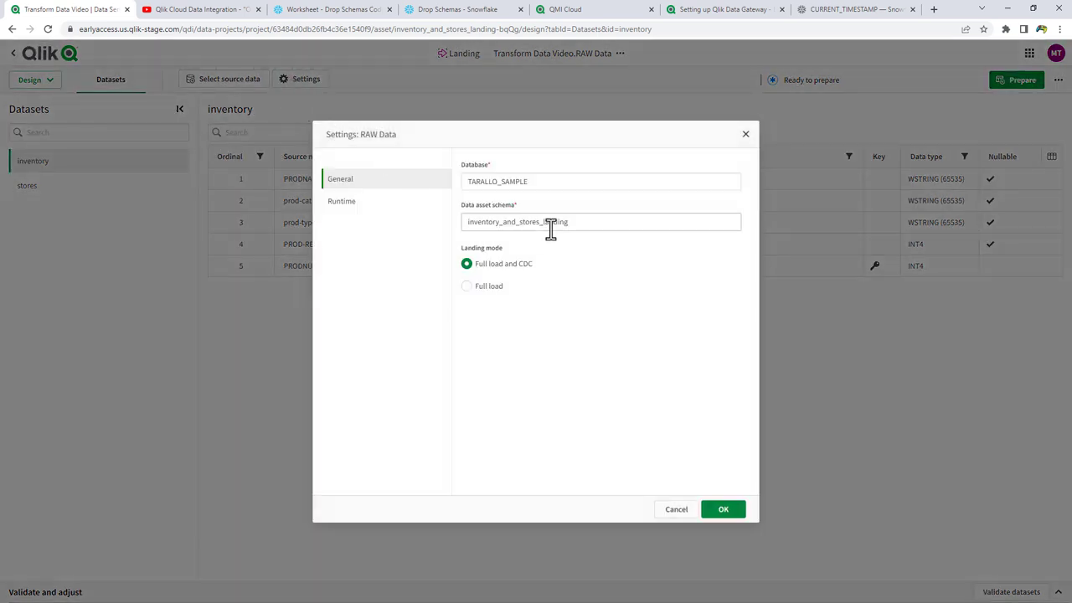
double_click(601, 223)
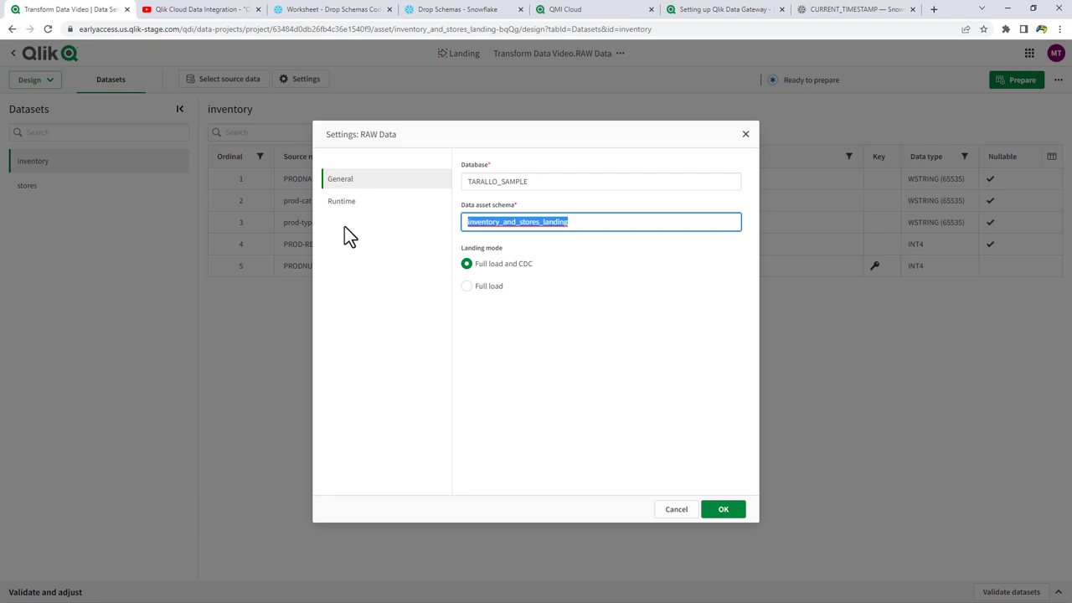
text(landing)
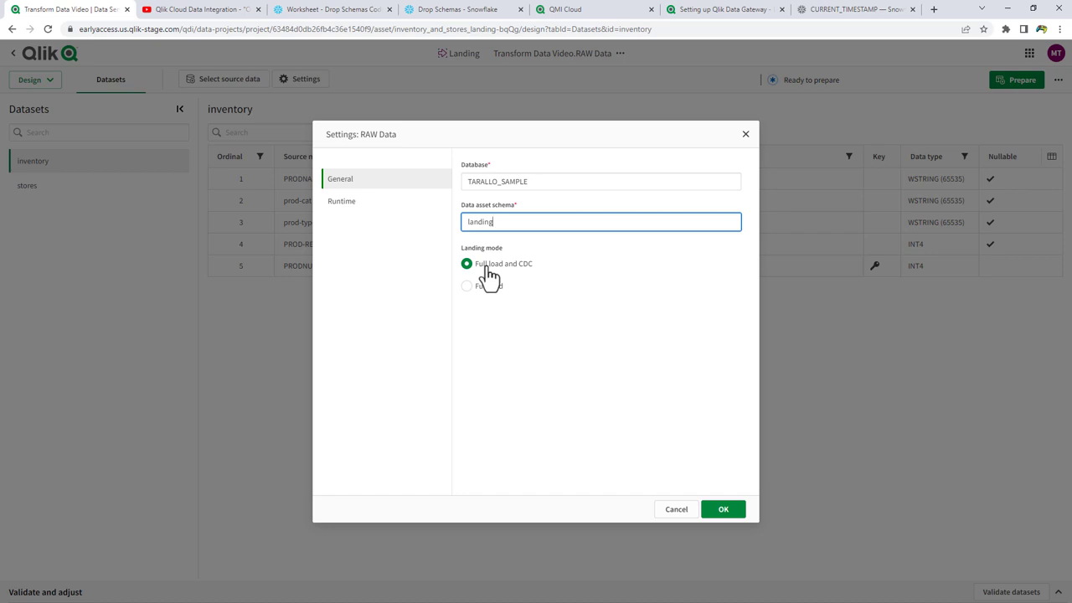
click(369, 205)
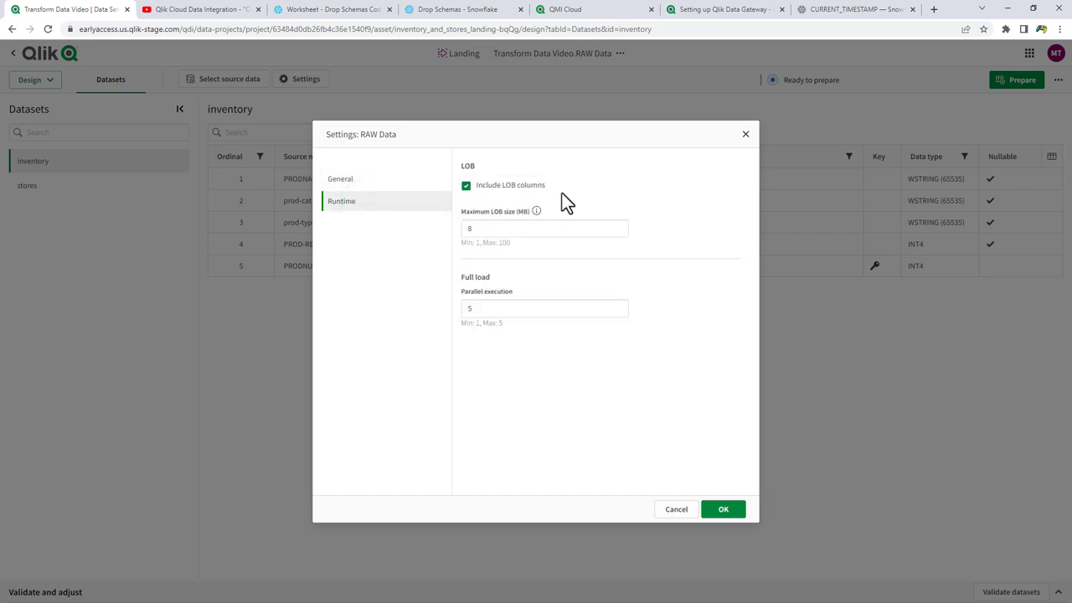
click(466, 185)
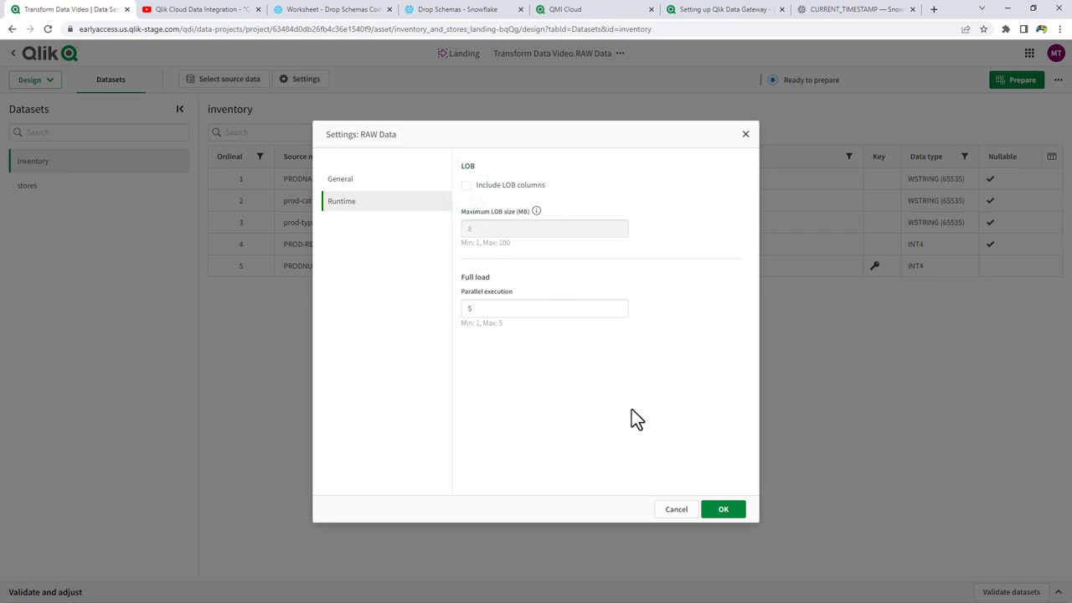
click(723, 511)
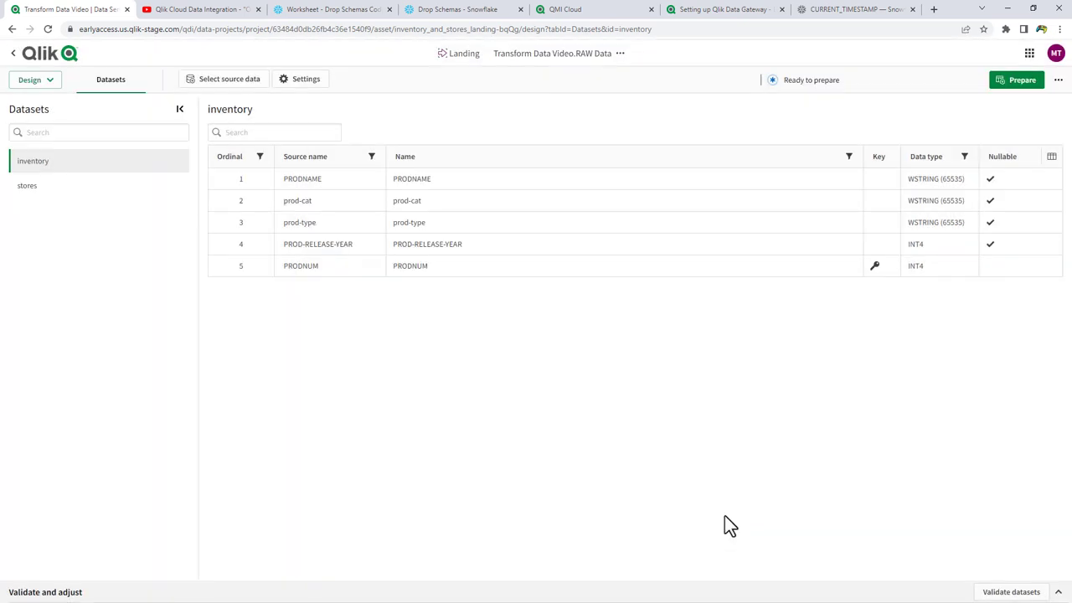
Prepare the RAW Data landing asset and run it to load its datasets.
click(1015, 92)
click(1027, 83)
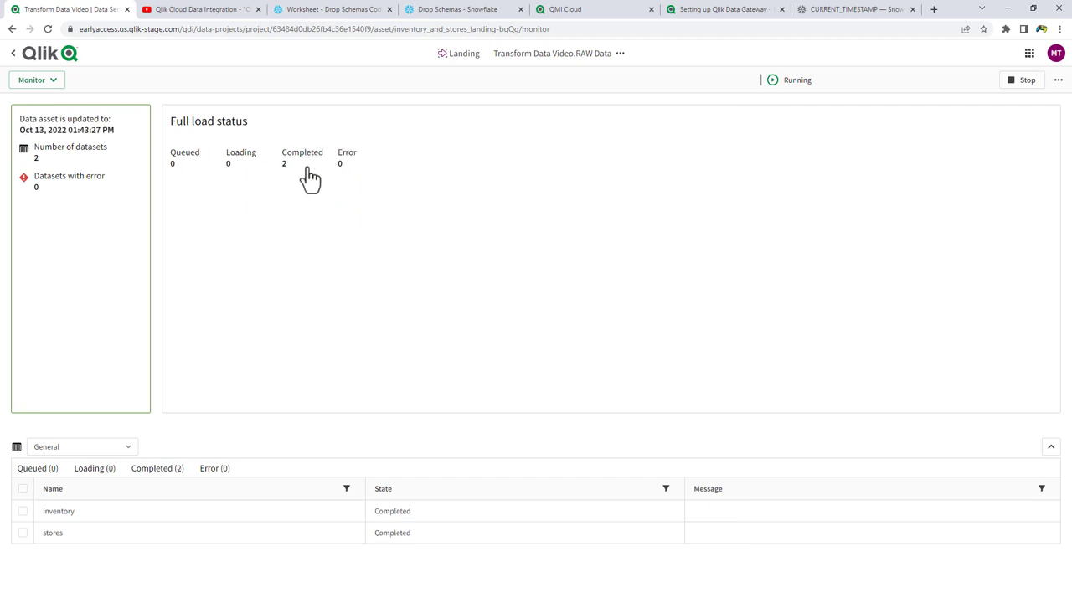
Inspect the full load status details of the inventory and stores datasets in the landing monitor.
click(72, 448)
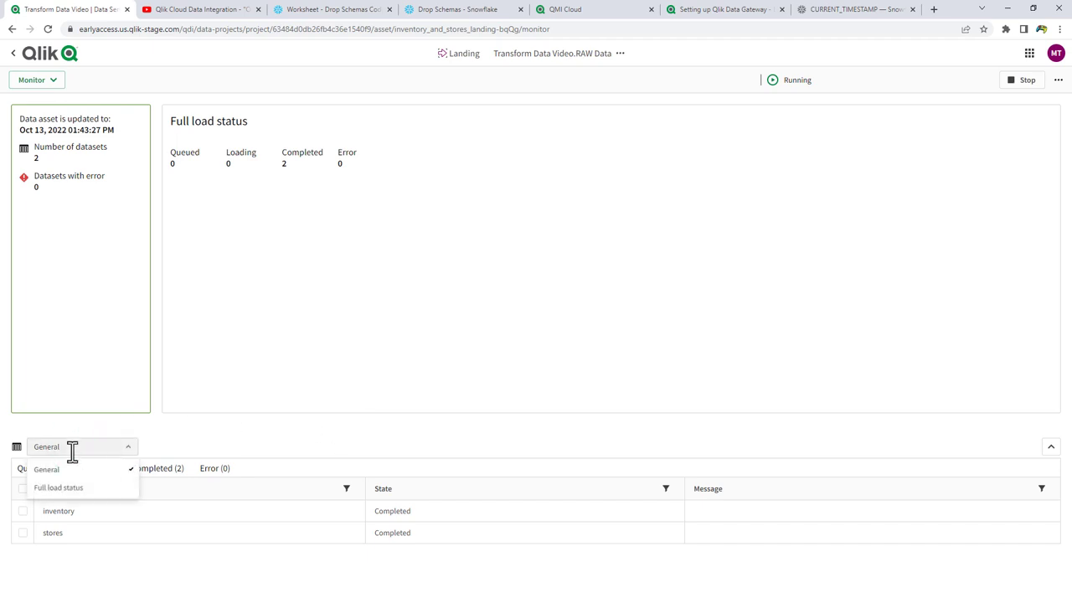
click(67, 489)
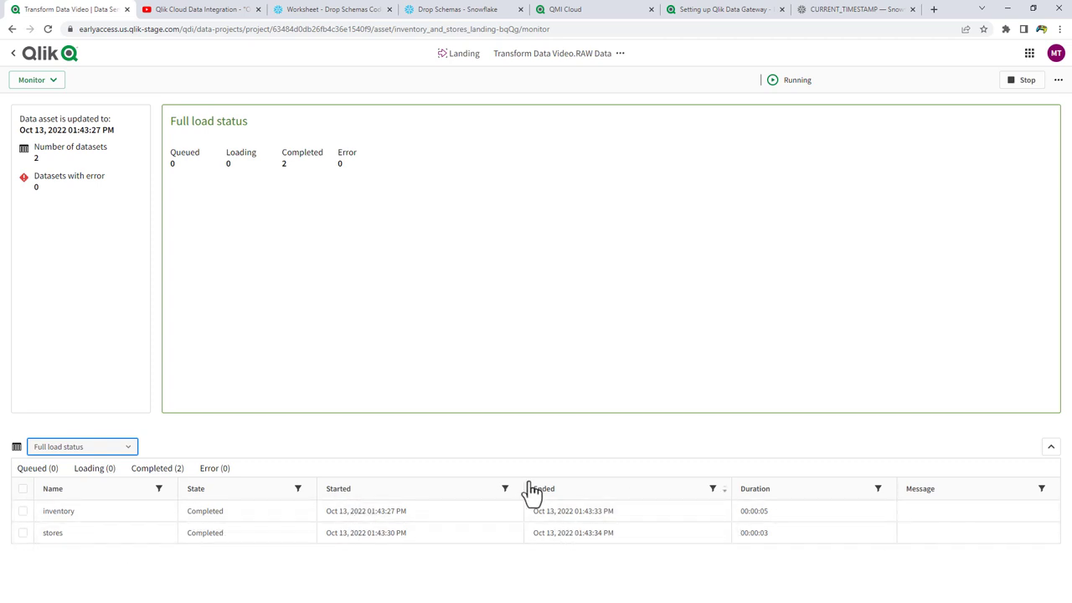
click(97, 448)
click(328, 344)
Return to the project pipeline and examine the actions available for the RAW Data and storage assets.
click(55, 62)
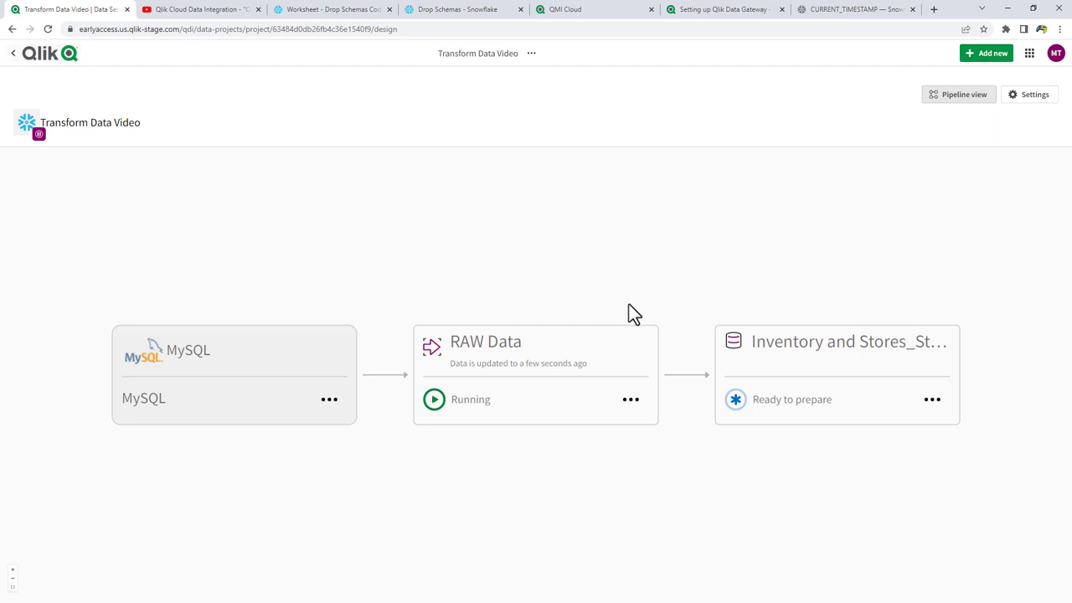
drag(677, 450, 593, 427)
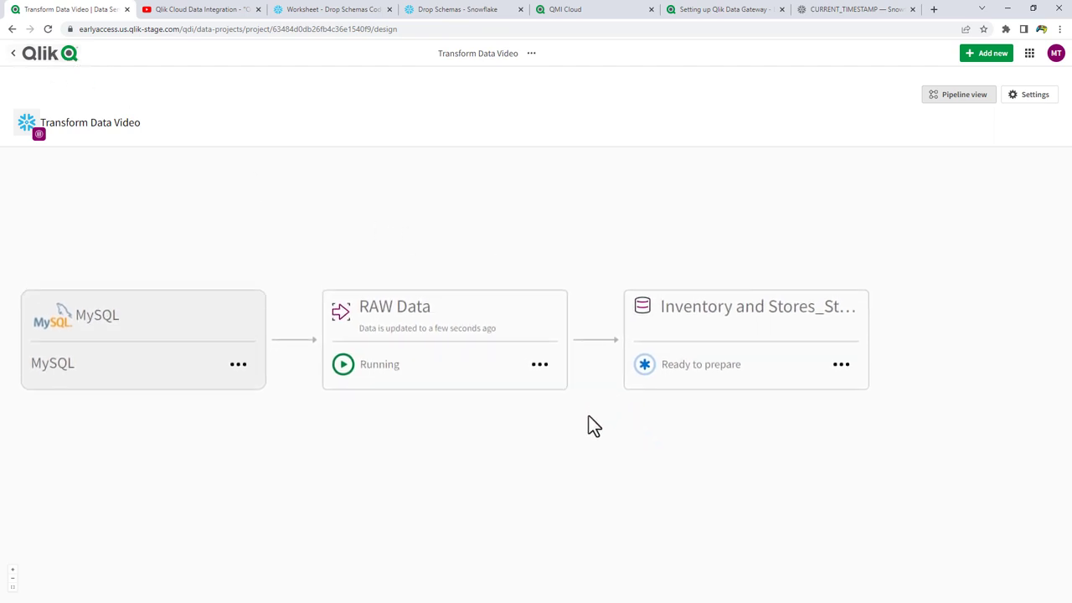
click(540, 368)
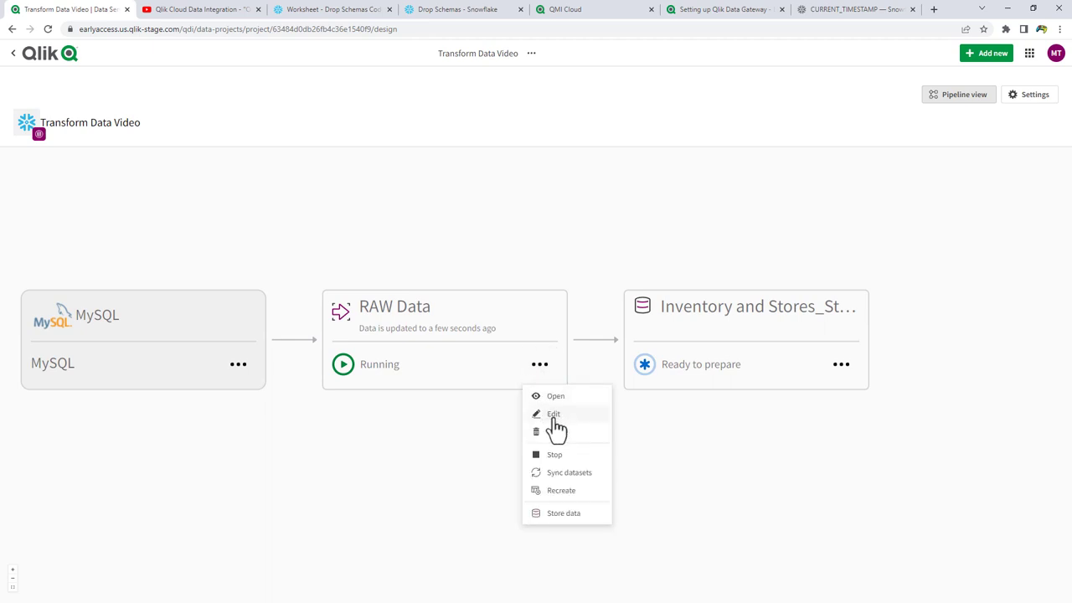
click(580, 523)
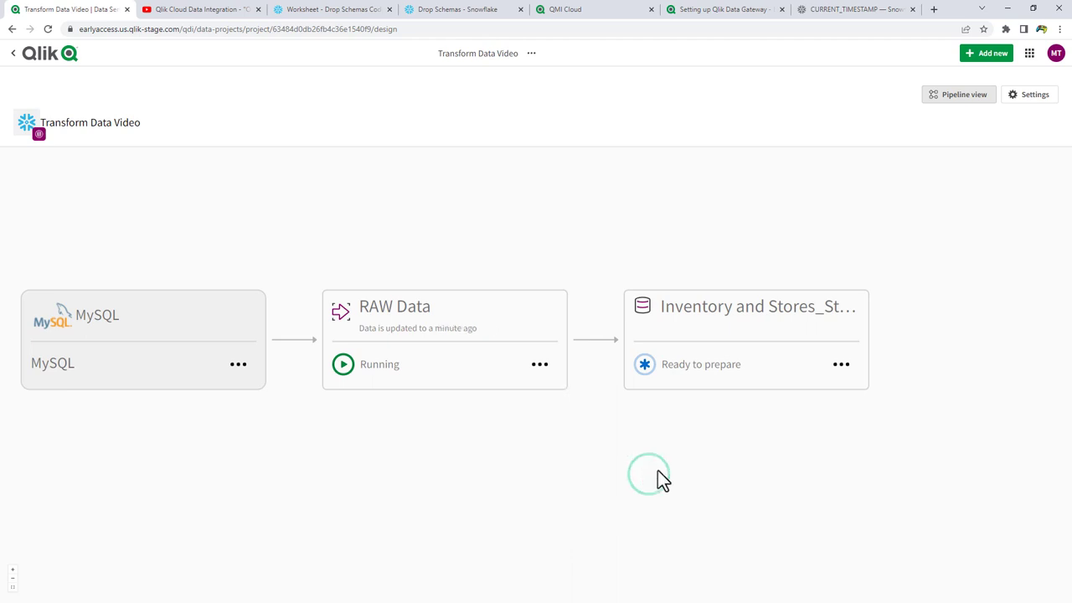
click(841, 365)
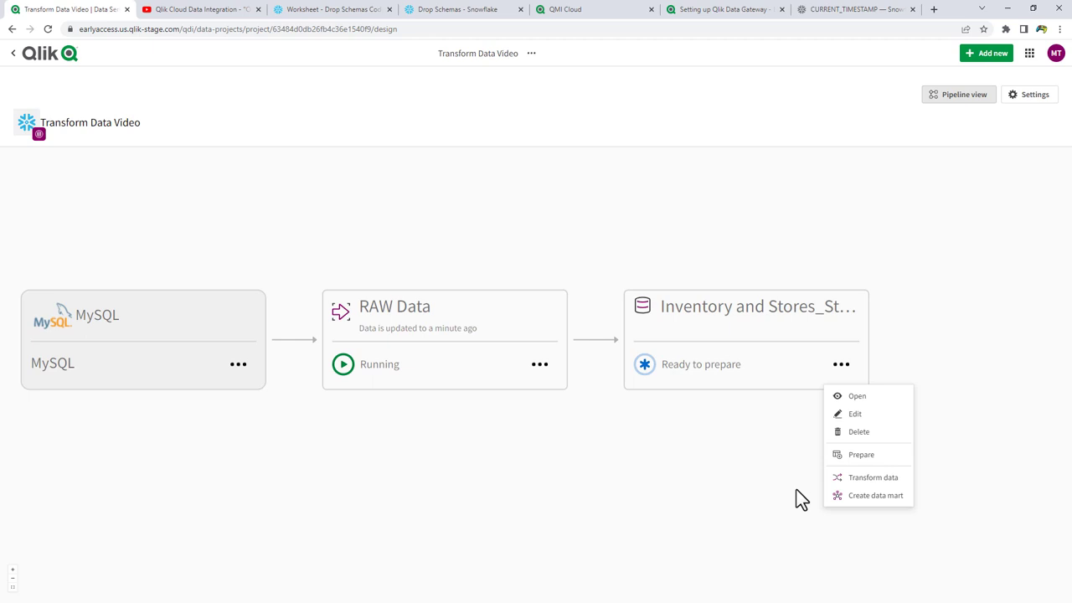
click(692, 471)
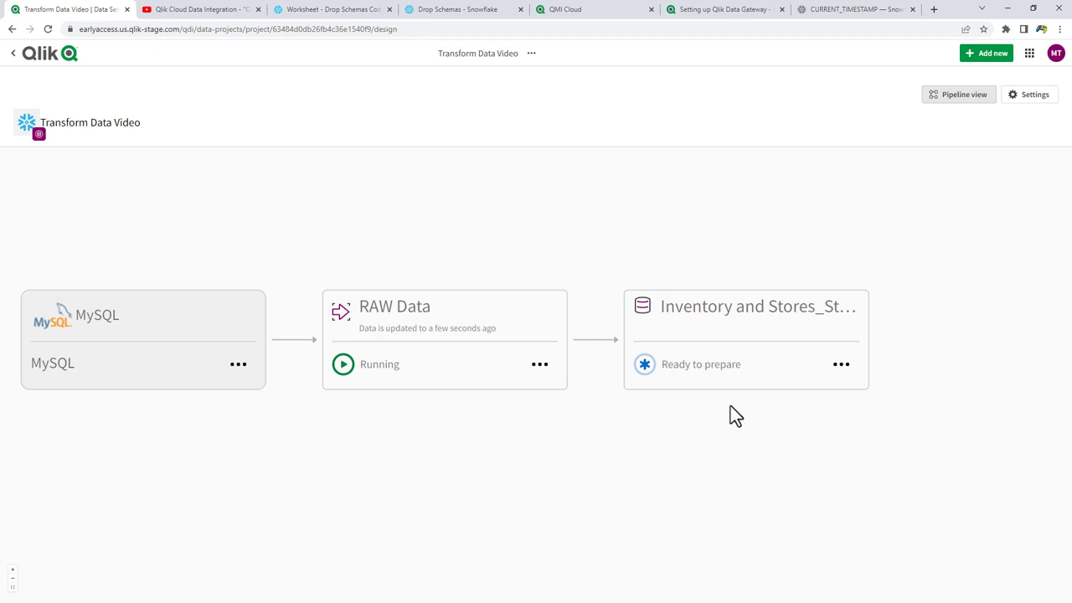
Rename the Inventory and Stores_Storage data asset as "Standardize Columns and Data" and save it.
click(840, 369)
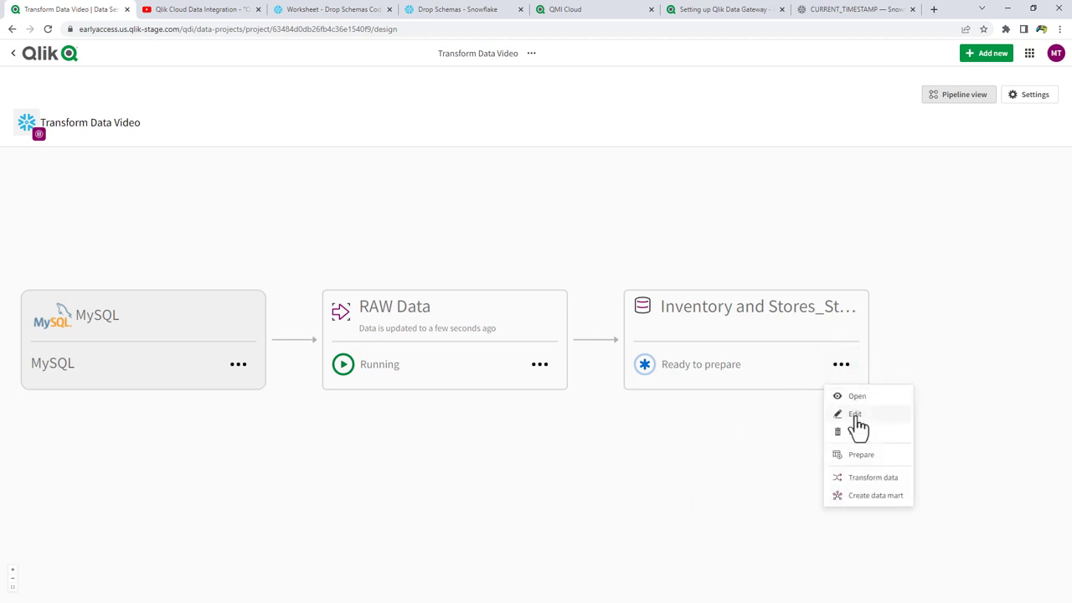
click(855, 414)
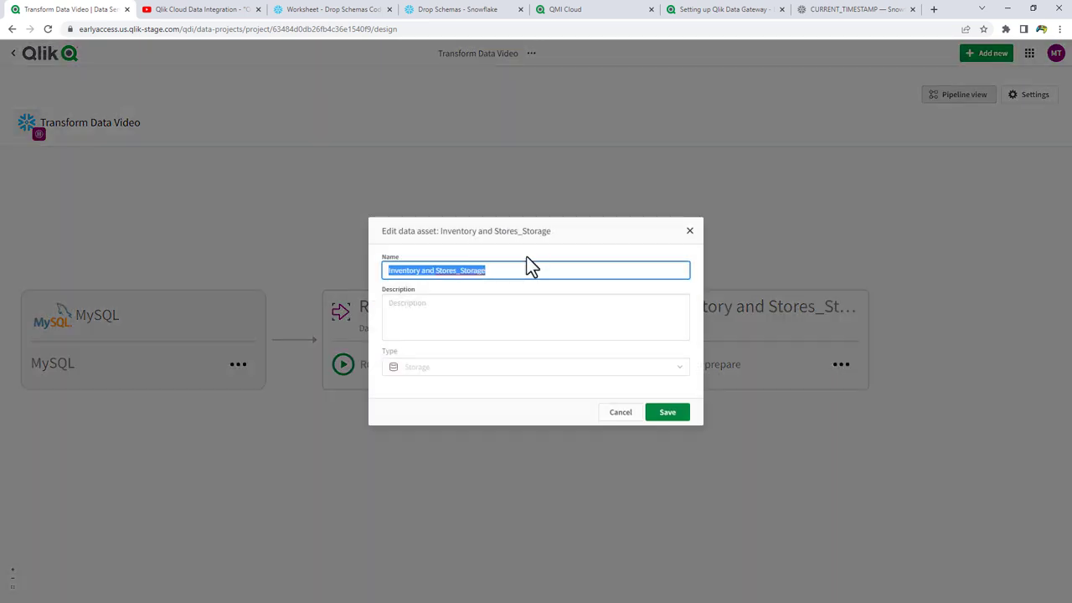
click(512, 268)
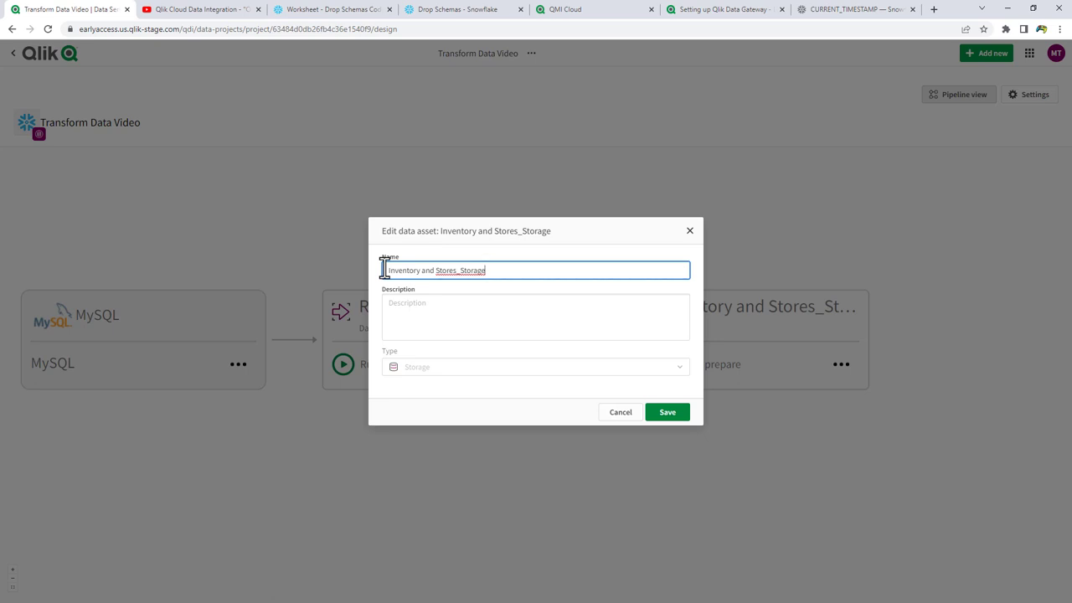
key(ctrl+a)
text(Standar)
text(ize Columns and Data)
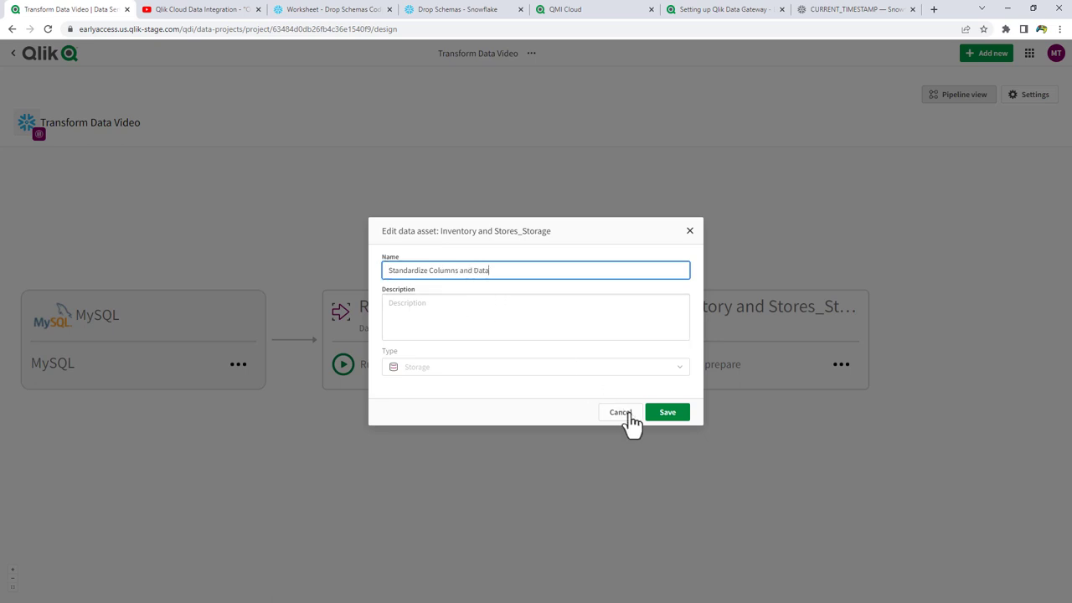
click(675, 416)
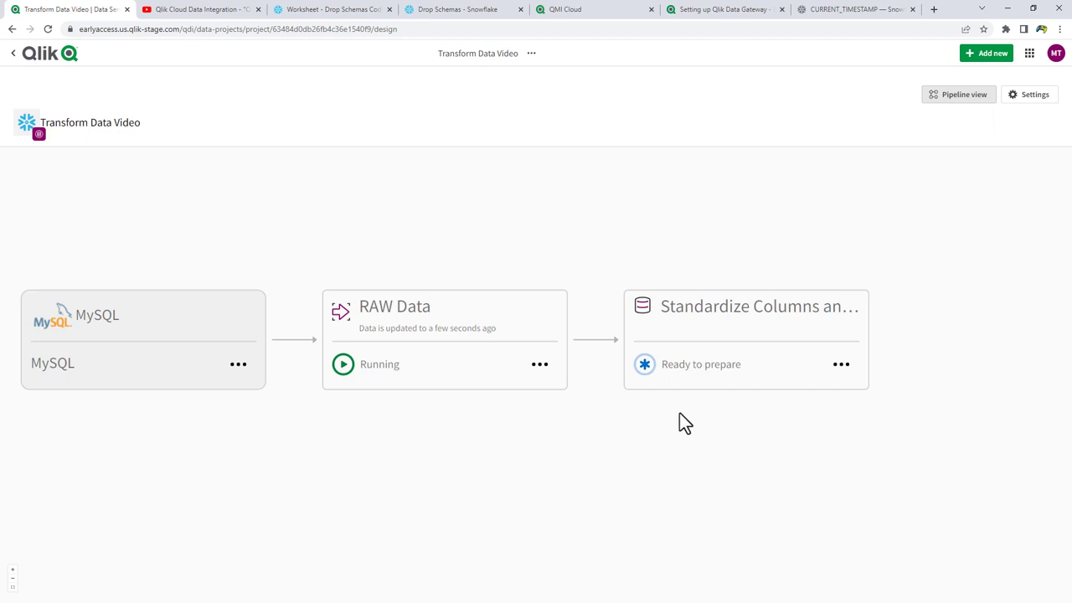
Open the Standardize Columns and Data asset and examine its design changes and validation errors.
click(776, 323)
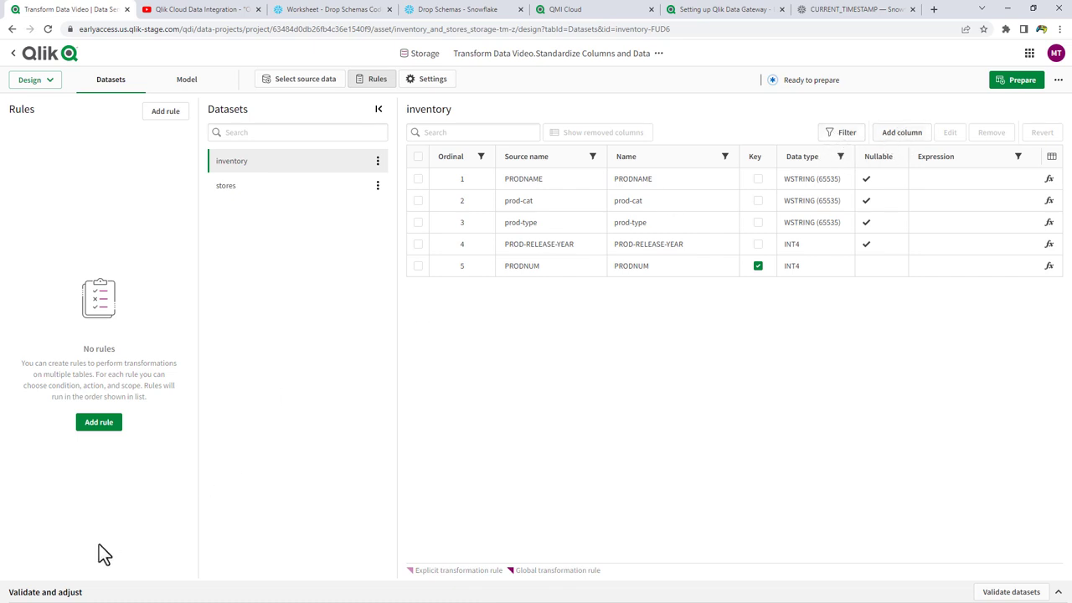
click(79, 593)
click(38, 432)
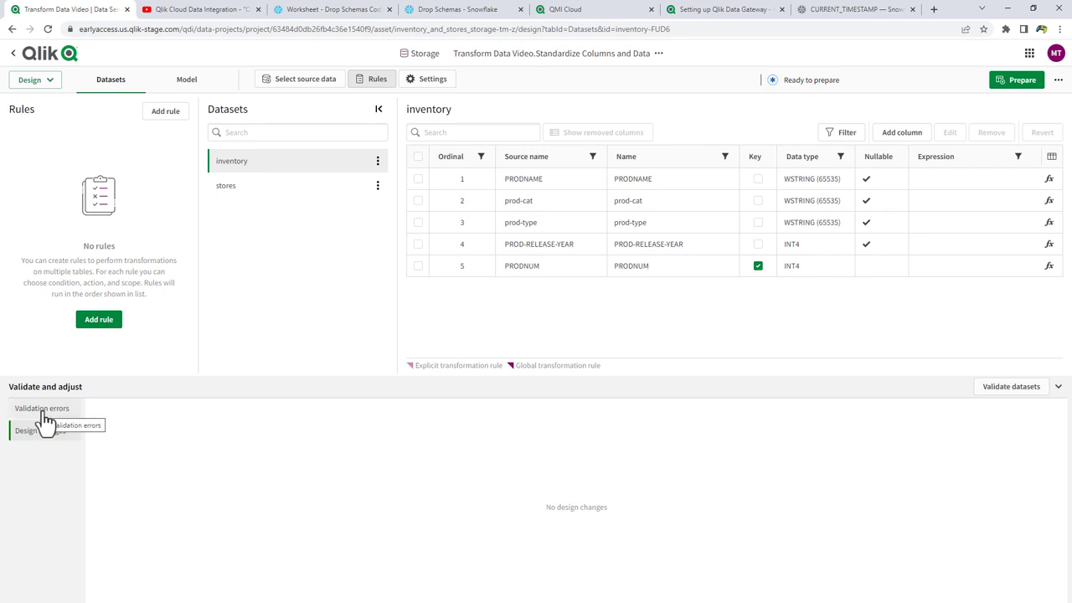
click(41, 410)
click(1058, 387)
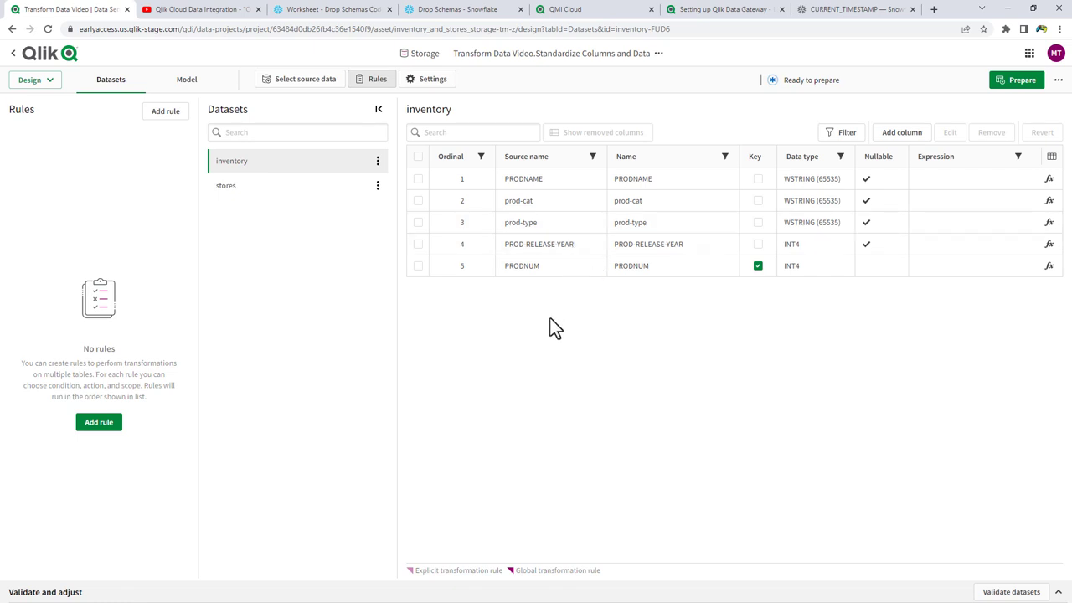
Examine the available transformation rule types and the actions offered for the inventory dataset.
click(178, 118)
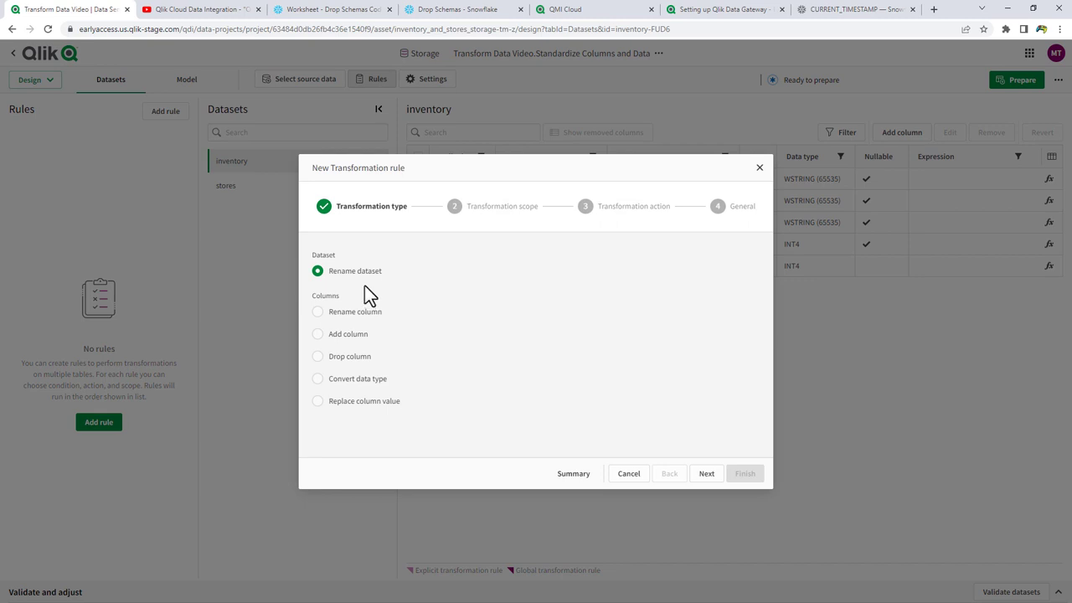
click(629, 473)
click(378, 162)
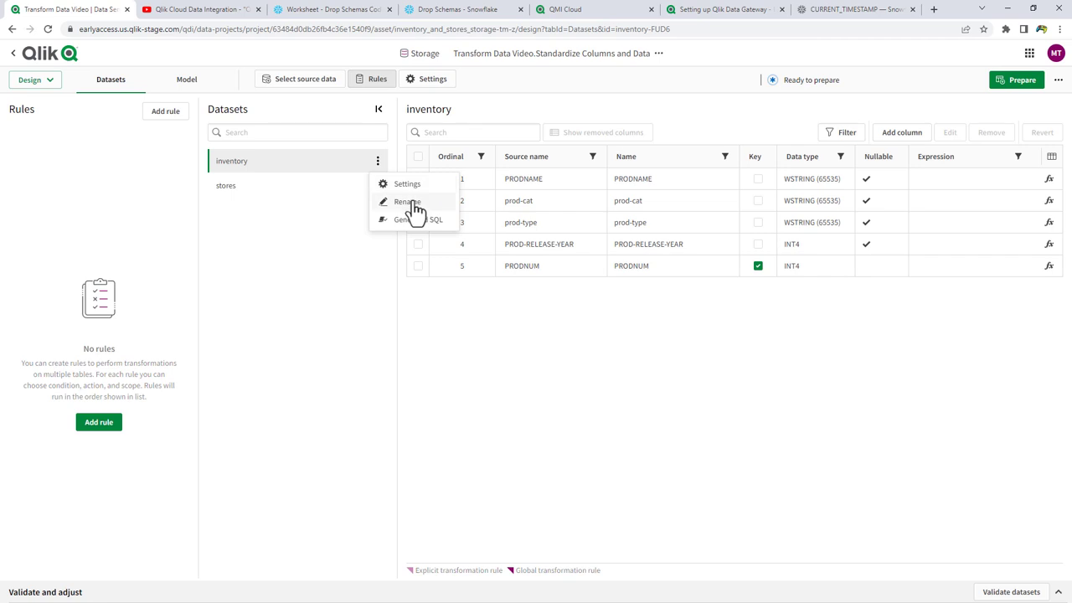
click(329, 337)
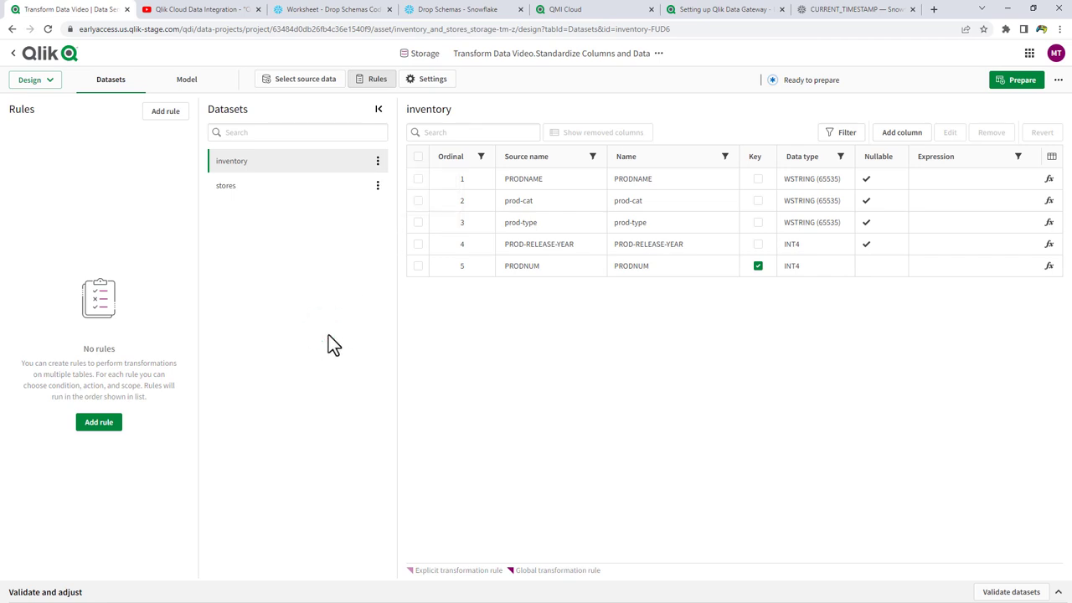
Add a global rule that renames every column in all datasets to 123, and check its effect on the stores dataset.
click(108, 423)
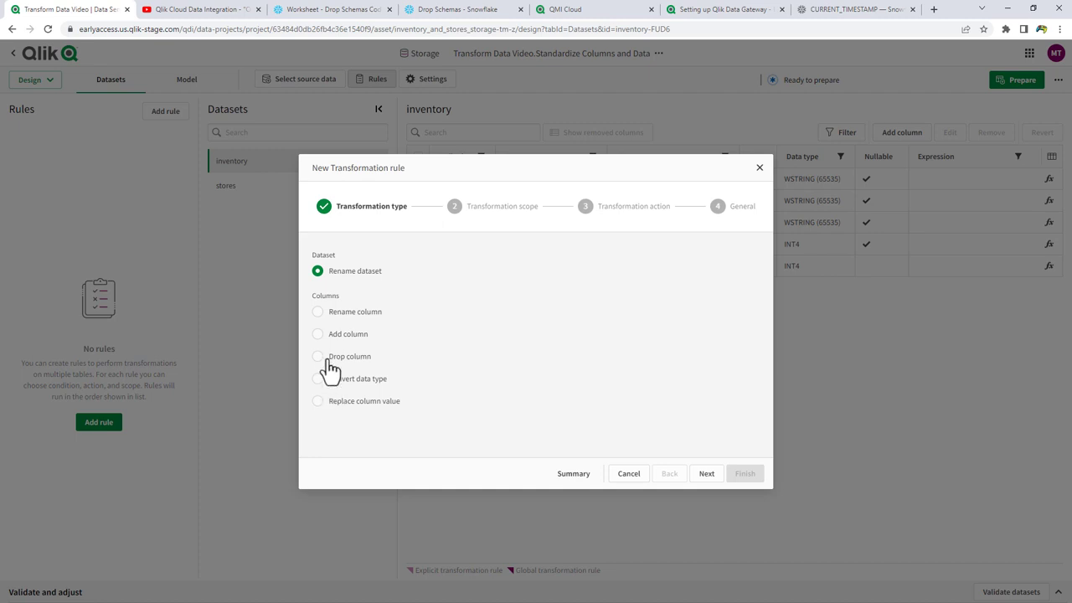
click(319, 312)
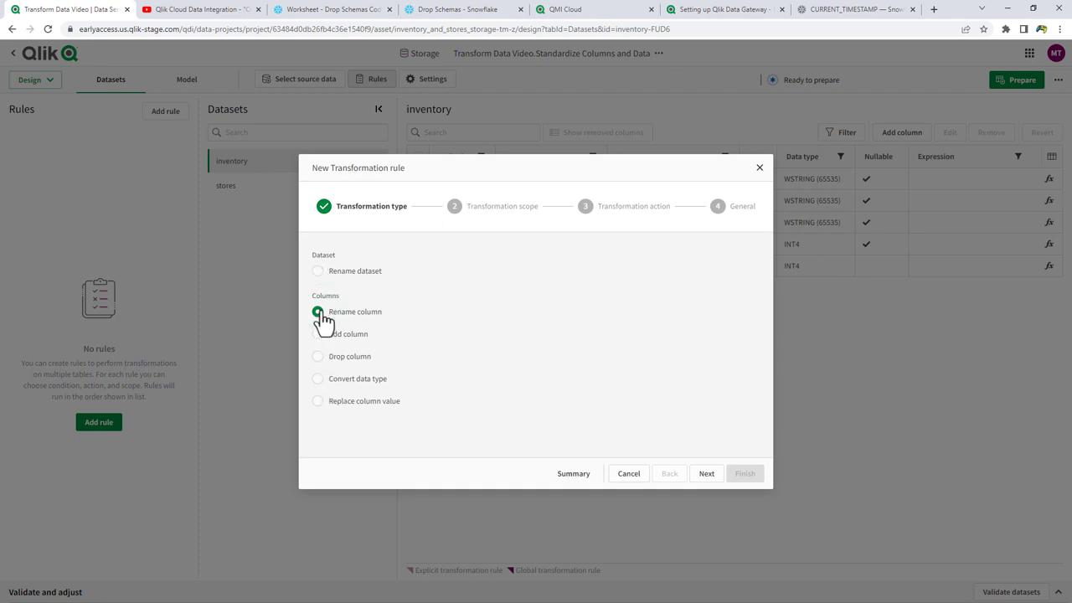
click(703, 474)
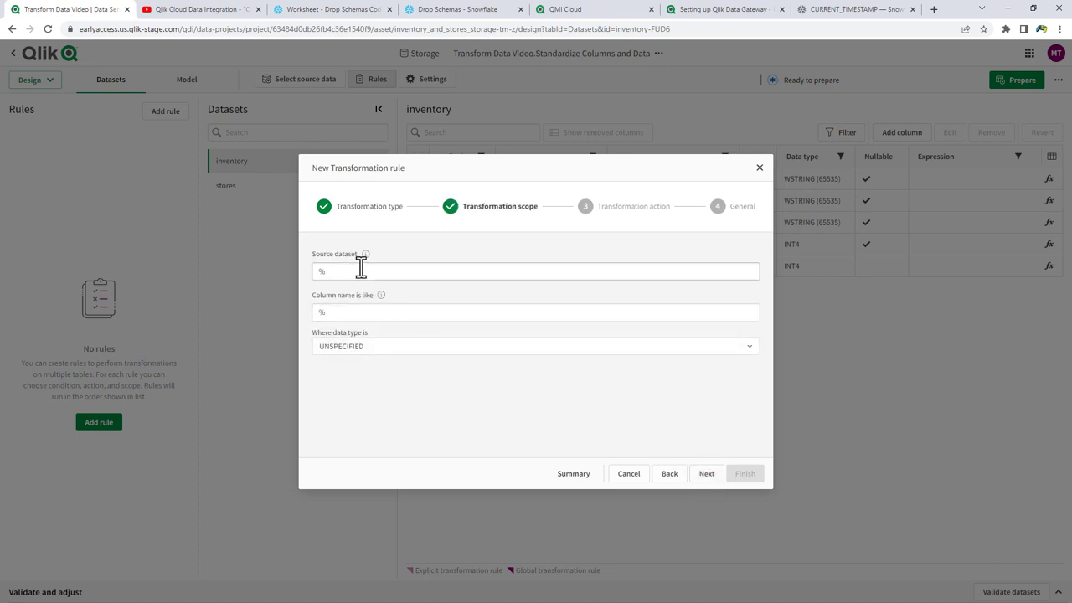
click(705, 480)
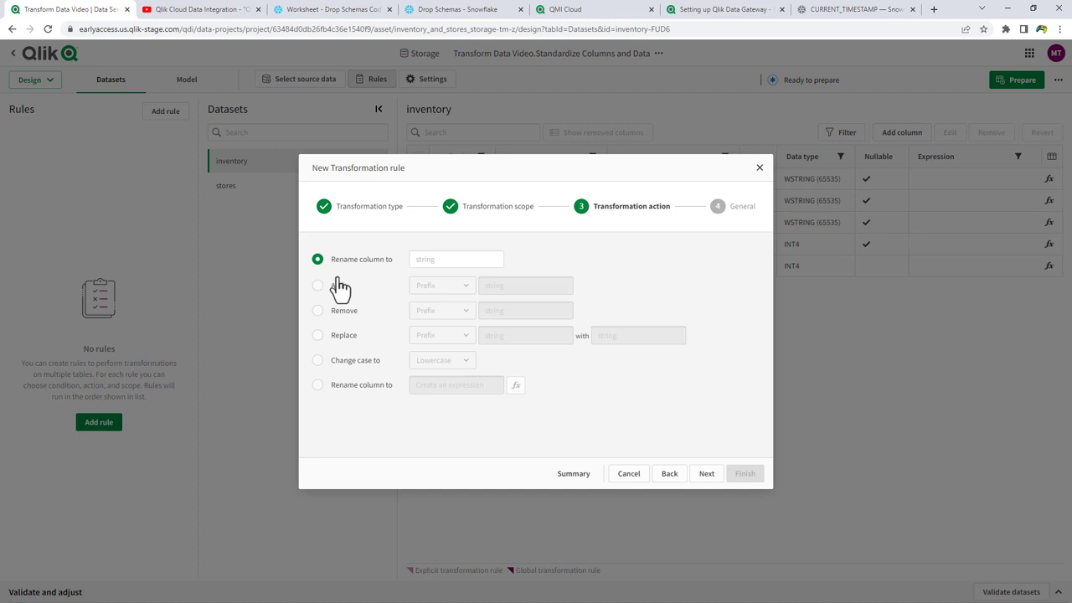
click(428, 259)
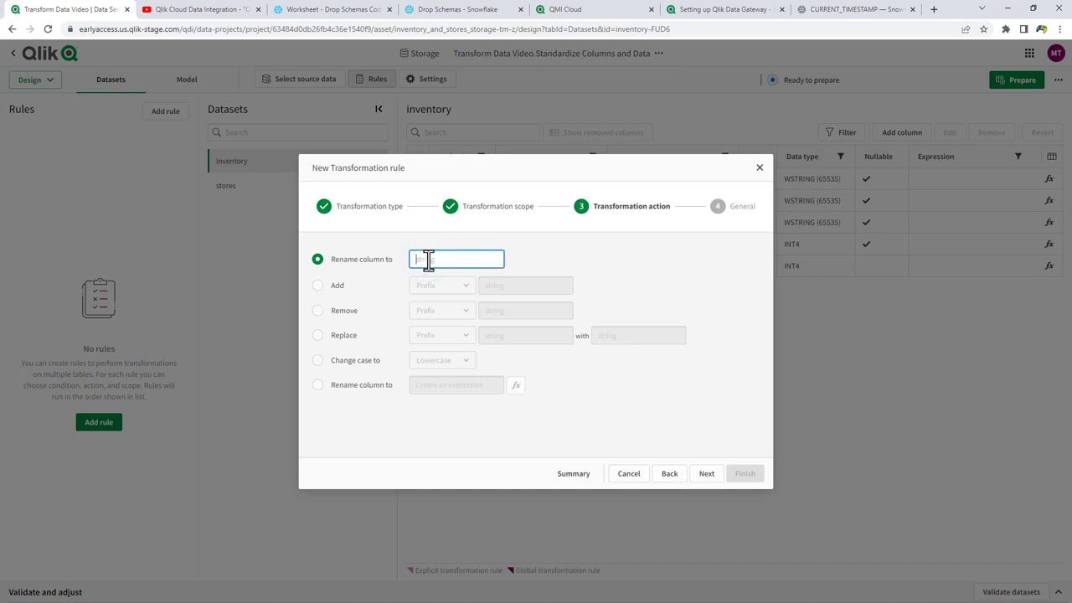
text(123)
click(736, 476)
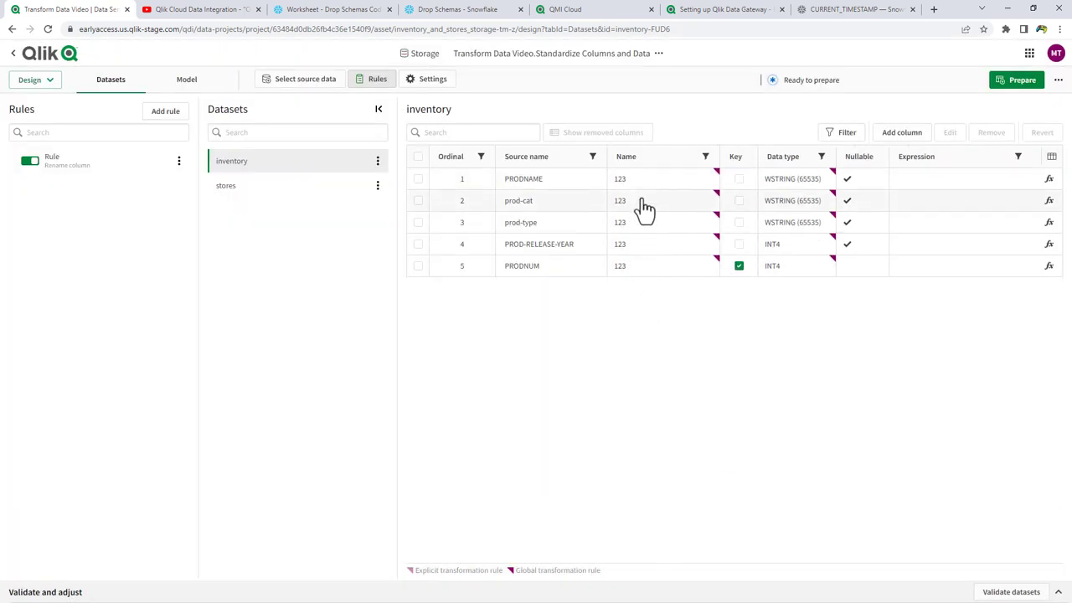
click(347, 199)
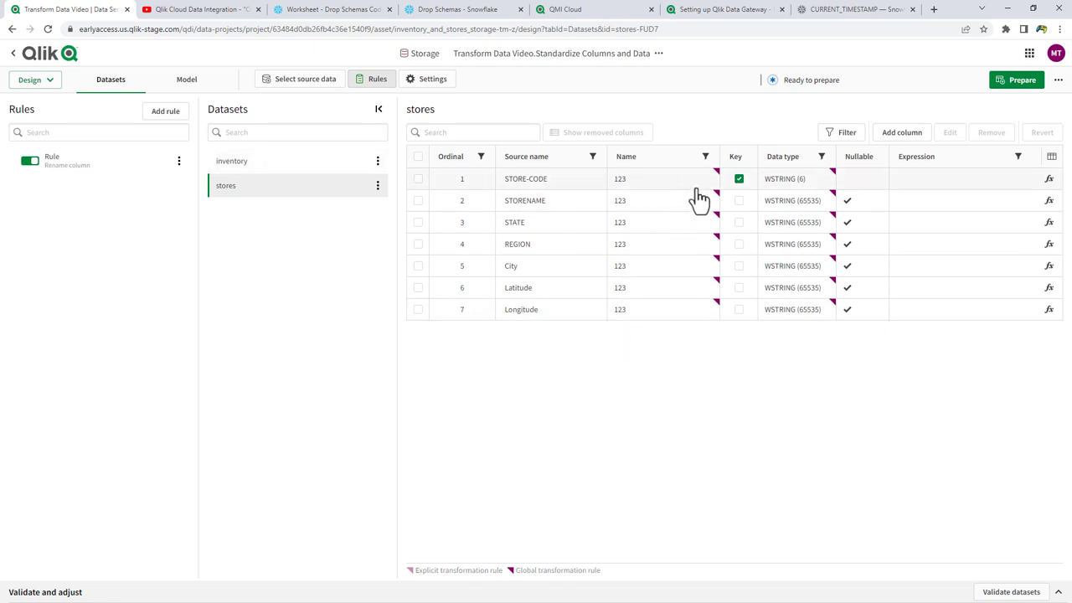
mouse_move(719, 180)
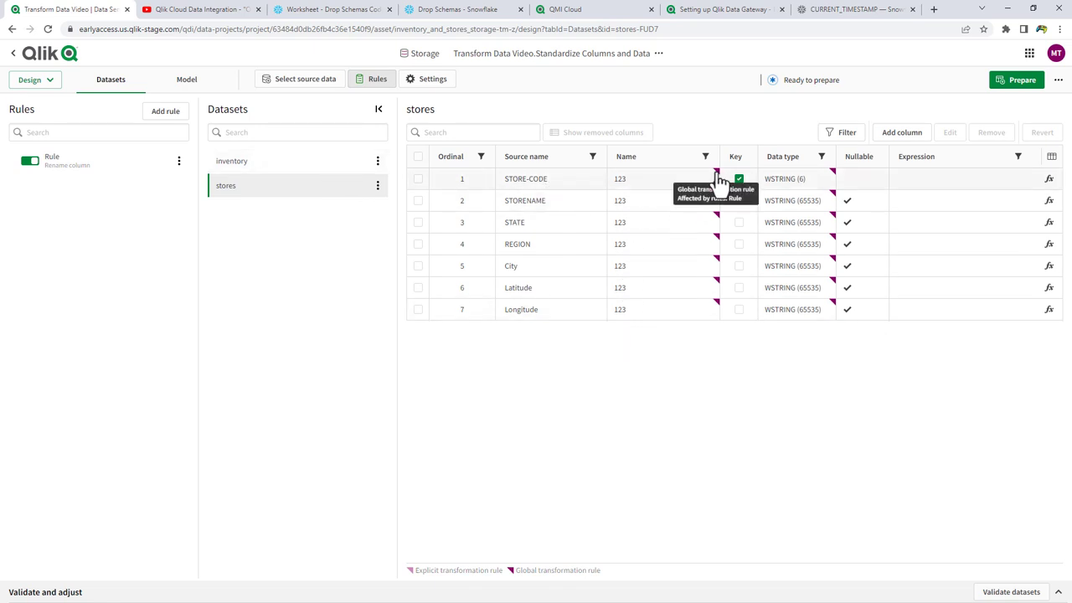
click(309, 161)
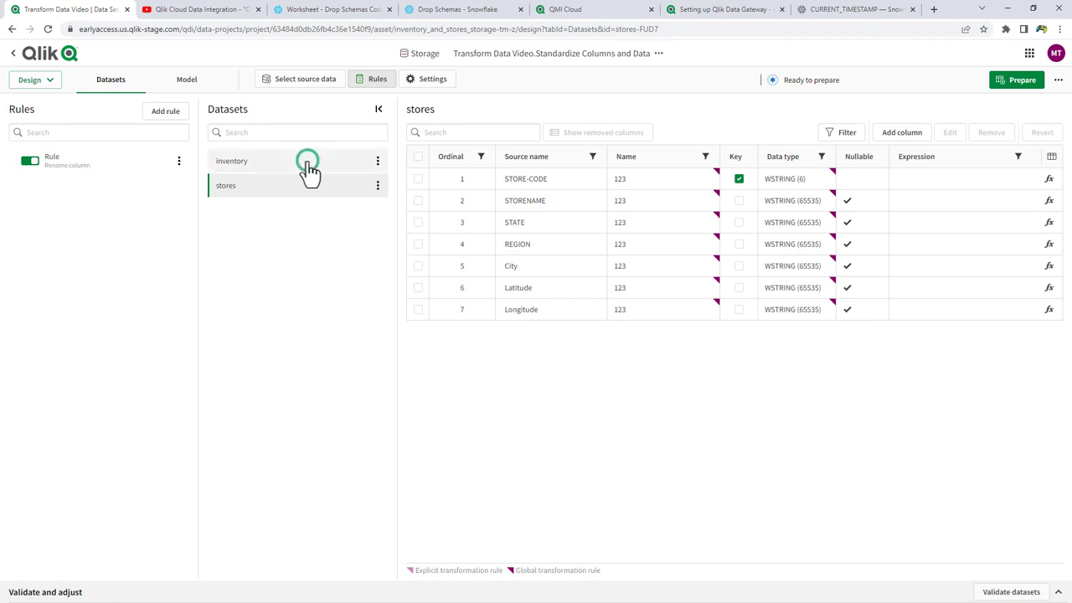
Edit the rename-column rule so that its action changes column names to Uppercase.
click(178, 163)
click(190, 187)
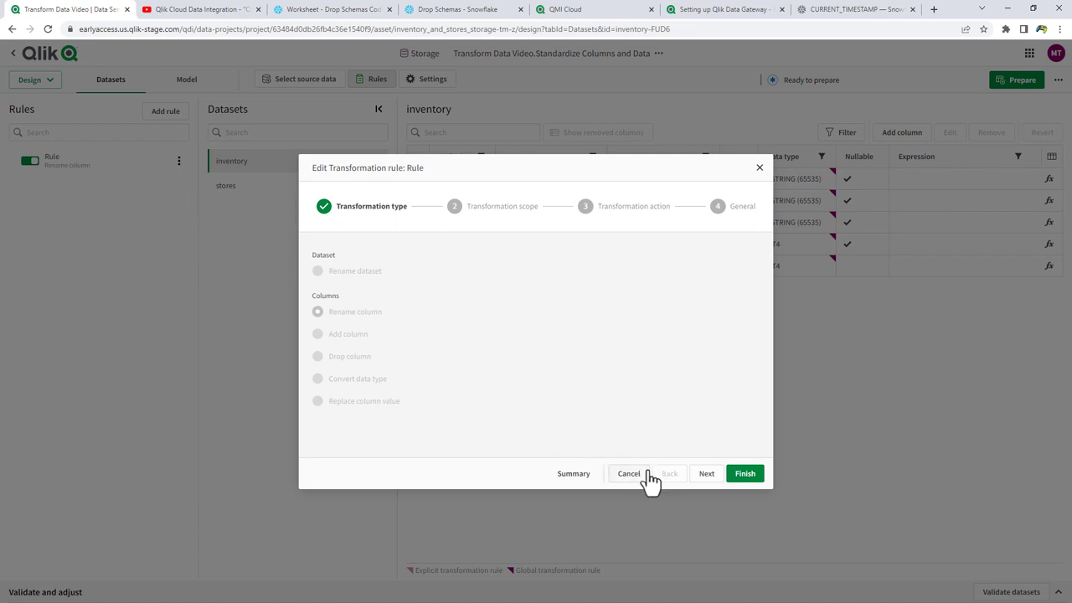
click(708, 474)
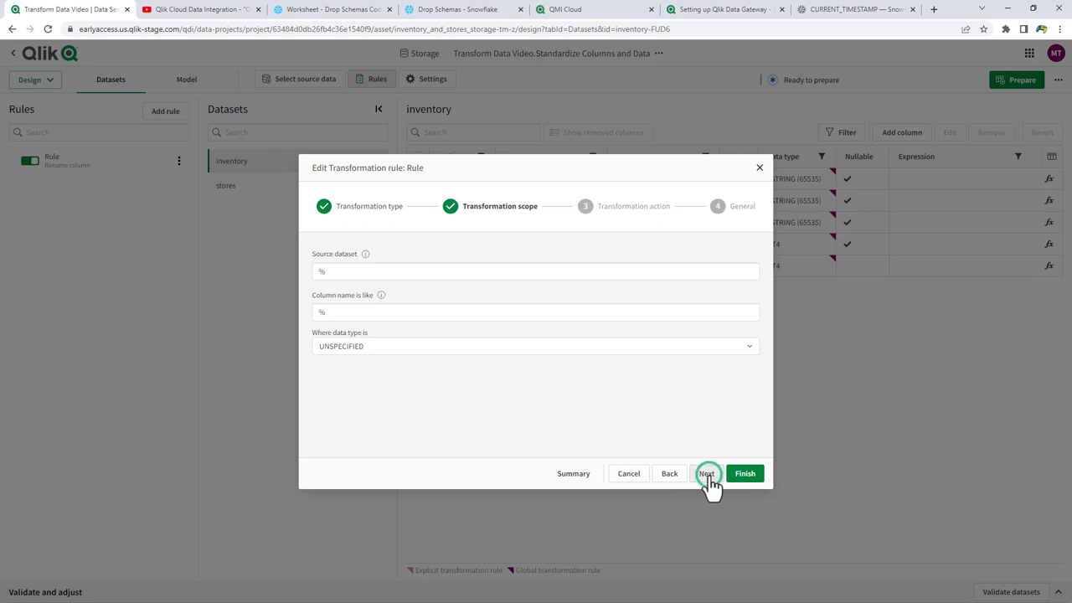
click(708, 474)
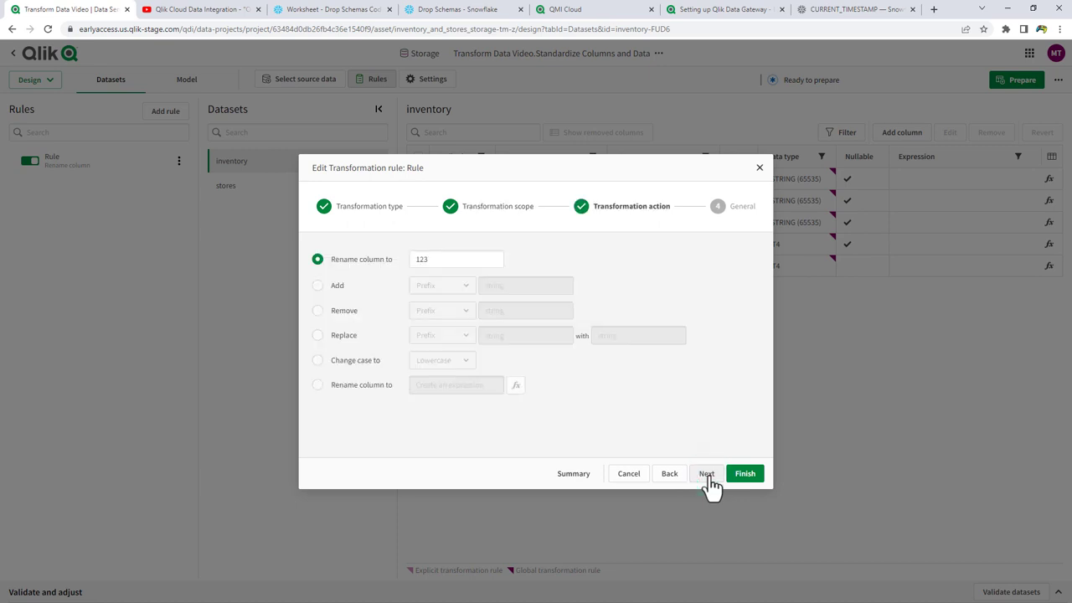
click(320, 358)
click(444, 359)
click(448, 406)
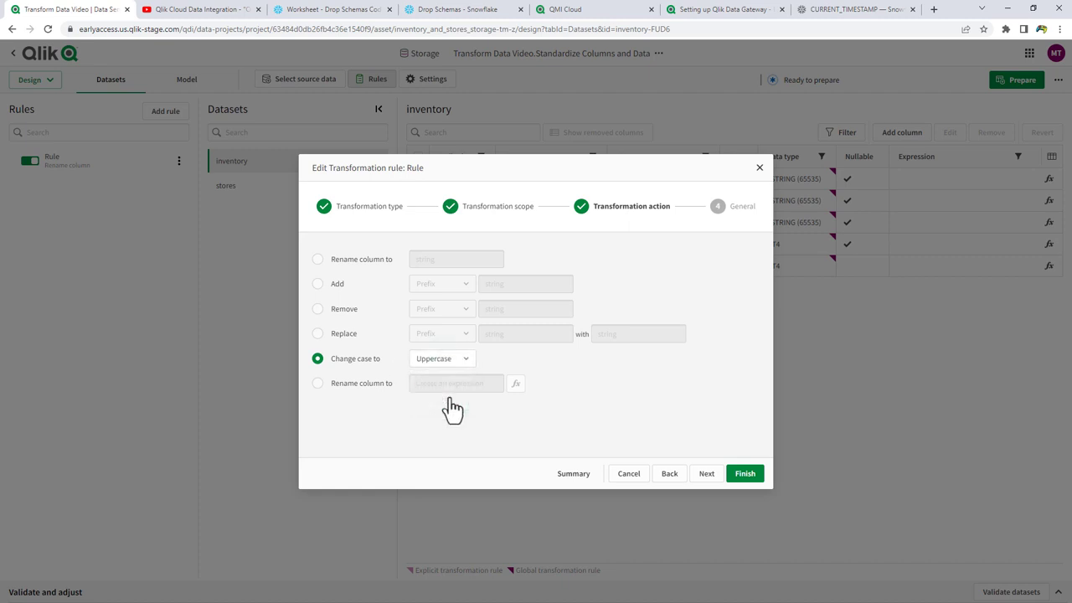
Name the rule "Upper Case Columns", finish it, and check the stores columns.
click(694, 475)
drag(347, 266, 318, 266)
text(Upper Case Columns)
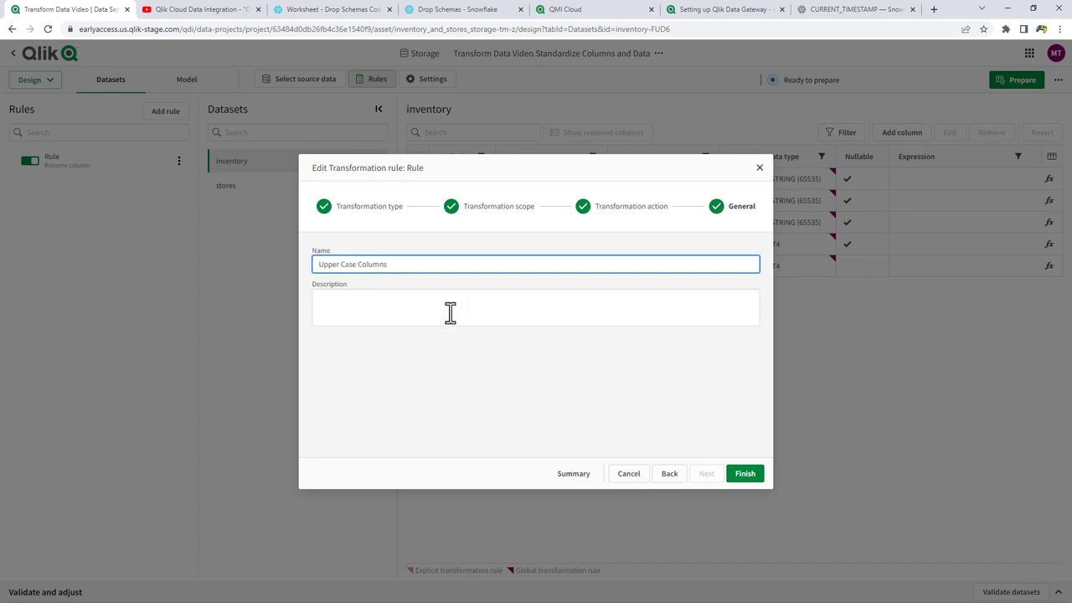
click(734, 475)
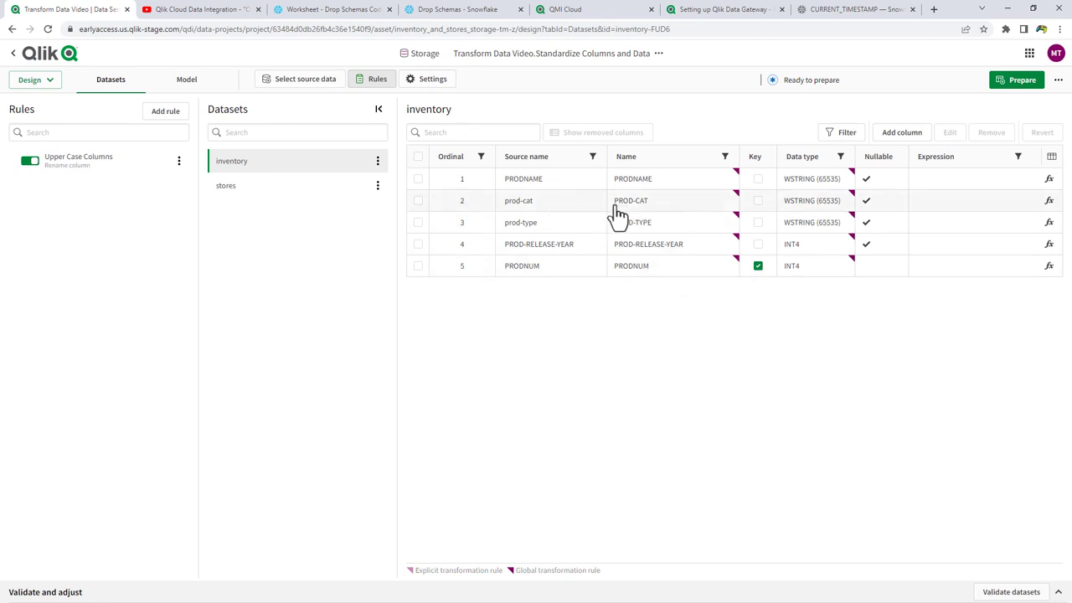
click(313, 187)
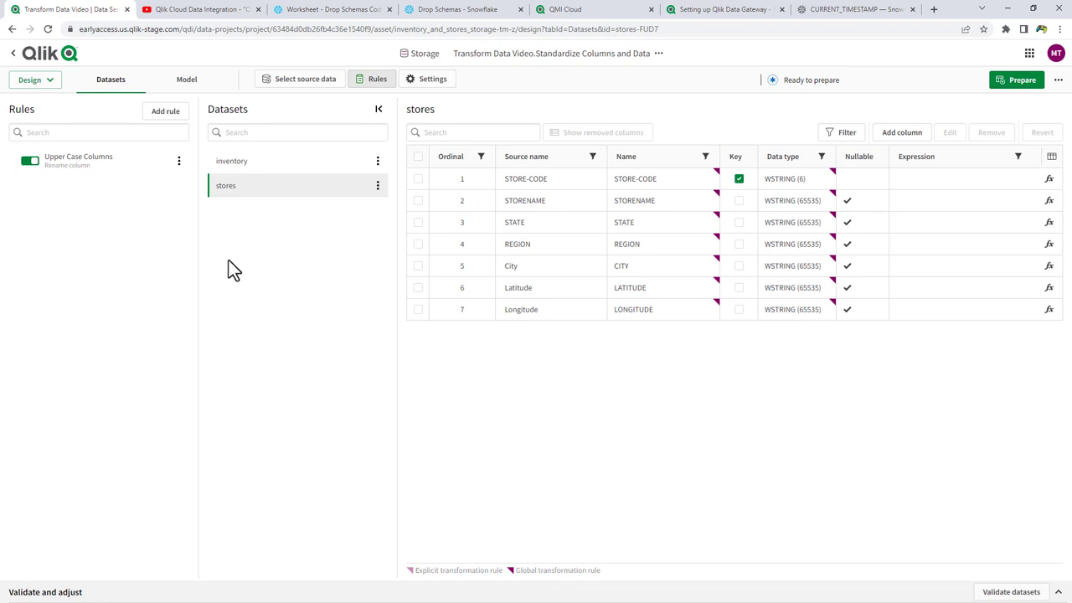
Create an add-column transformation rule for all source datasets with the column name ADDDATETIME.
click(165, 112)
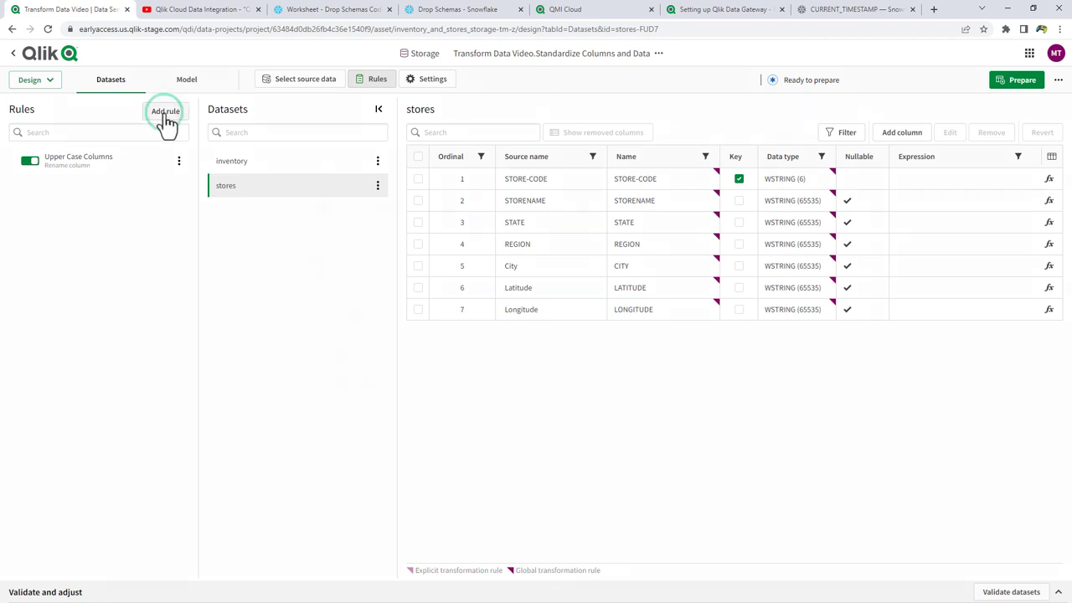
click(319, 334)
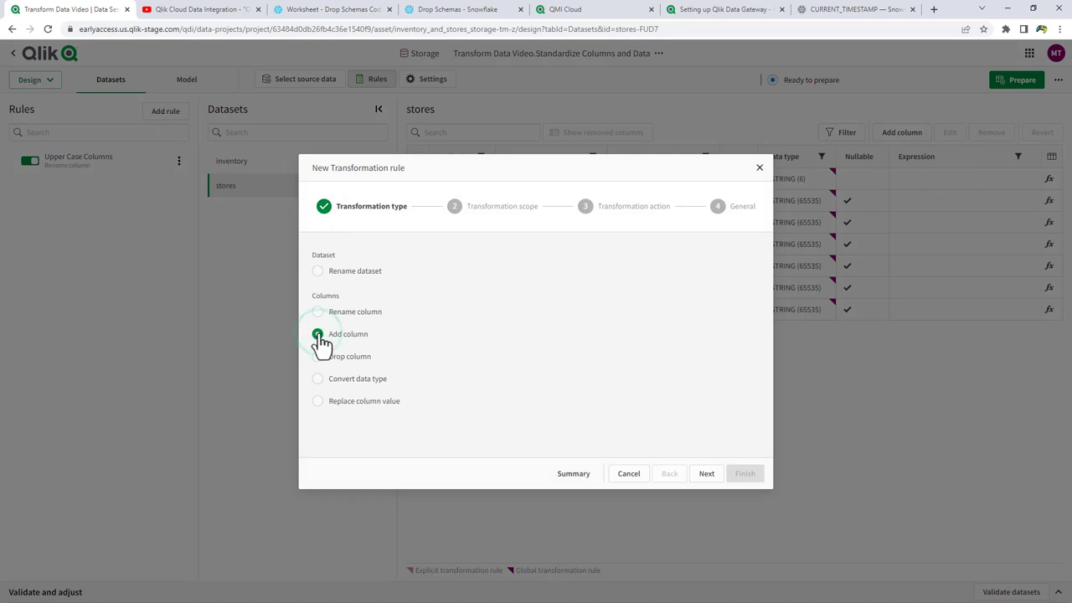
click(706, 475)
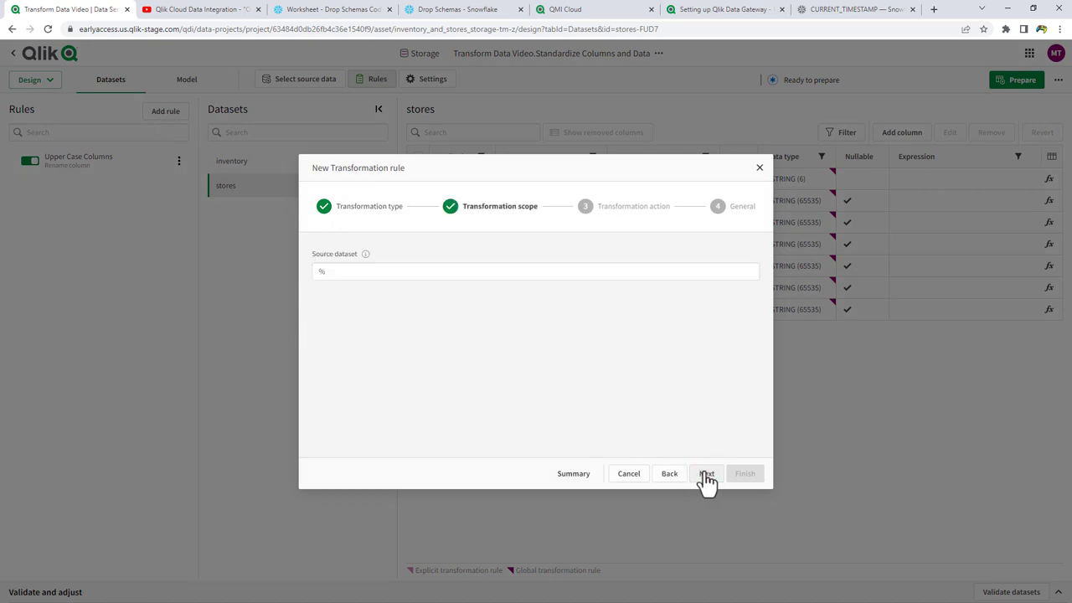
click(362, 266)
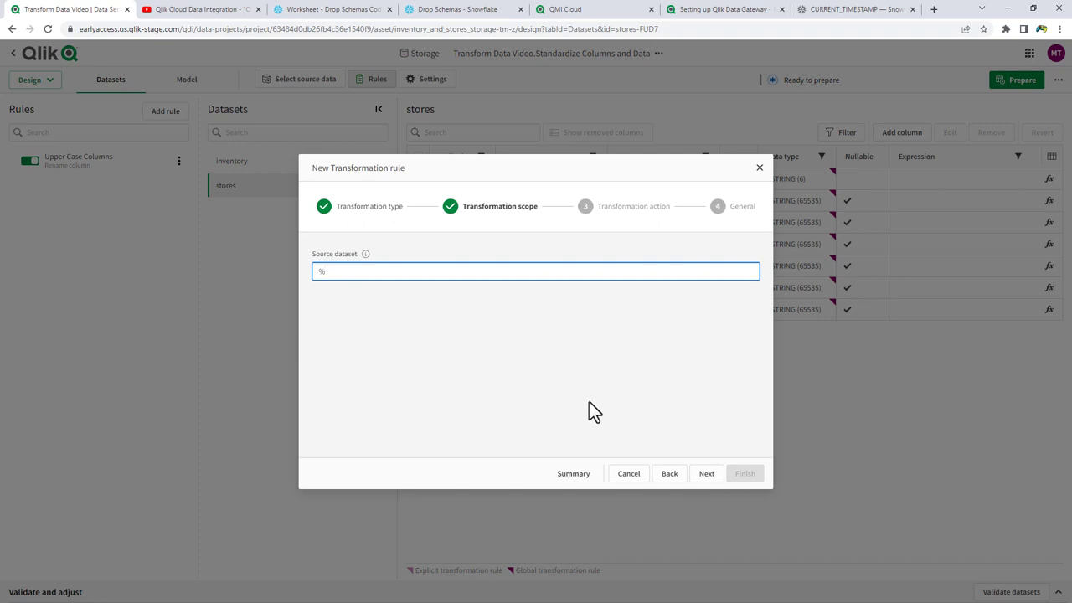
click(706, 474)
click(325, 264)
text(AD)
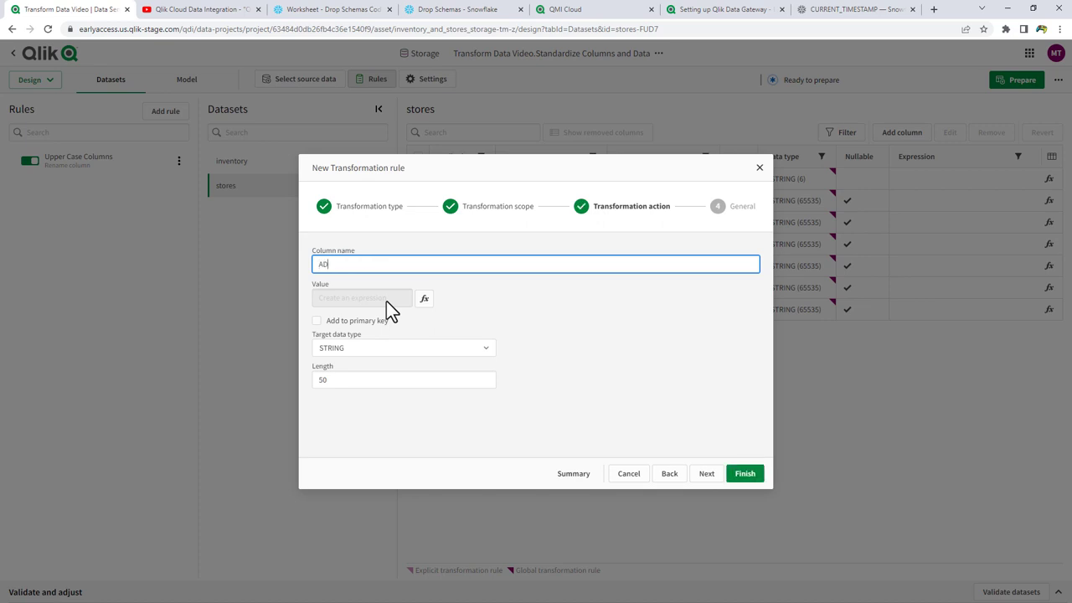
text(DDATETIME)
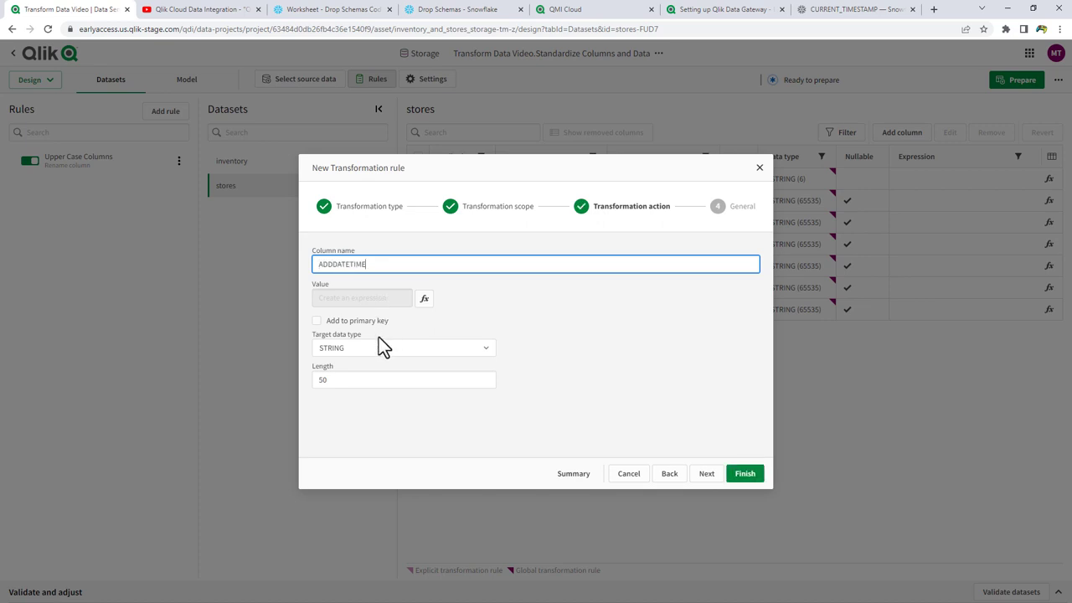
Set the target data type of the ADDDATETIME column to DATETIME.
click(495, 352)
scroll(455, 402, up, 3)
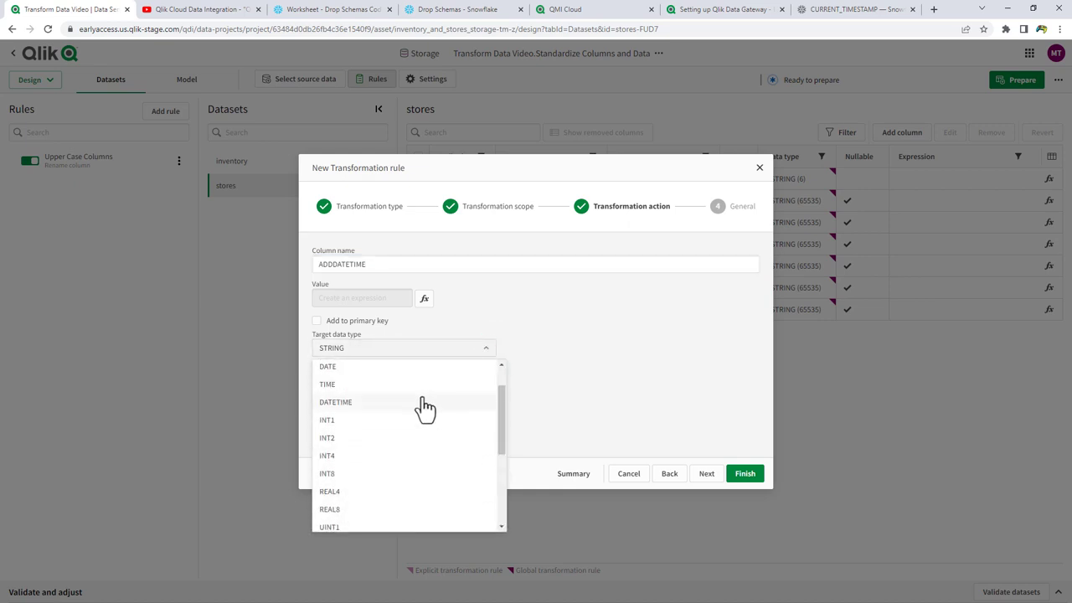
click(424, 403)
click(425, 408)
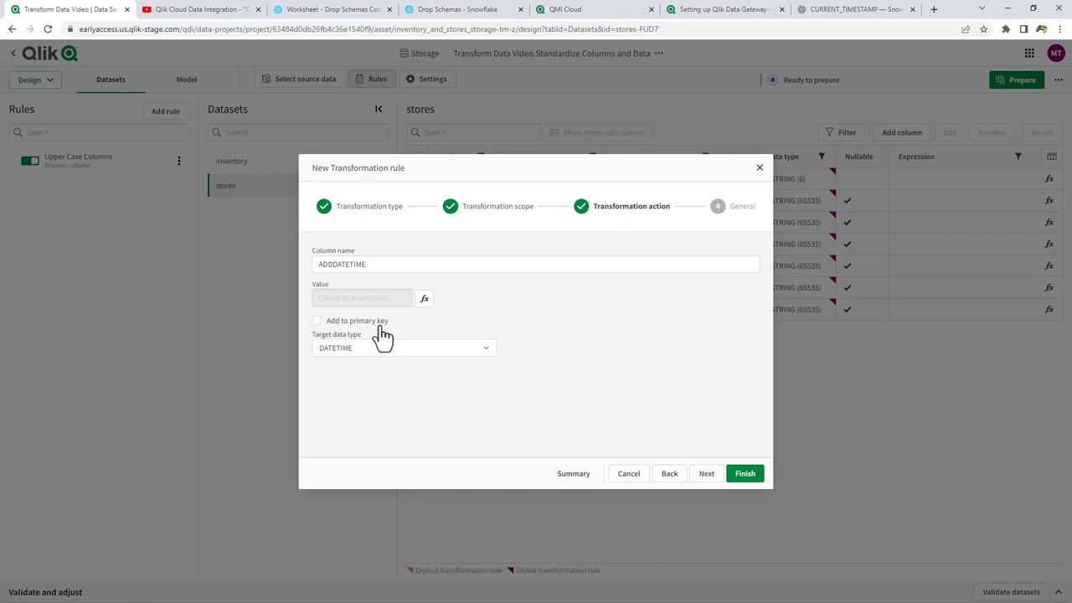
Open the expression builder for the column value and copy the function name CURRENT_TIMESTAMP from the Snowflake documentation page.
click(425, 300)
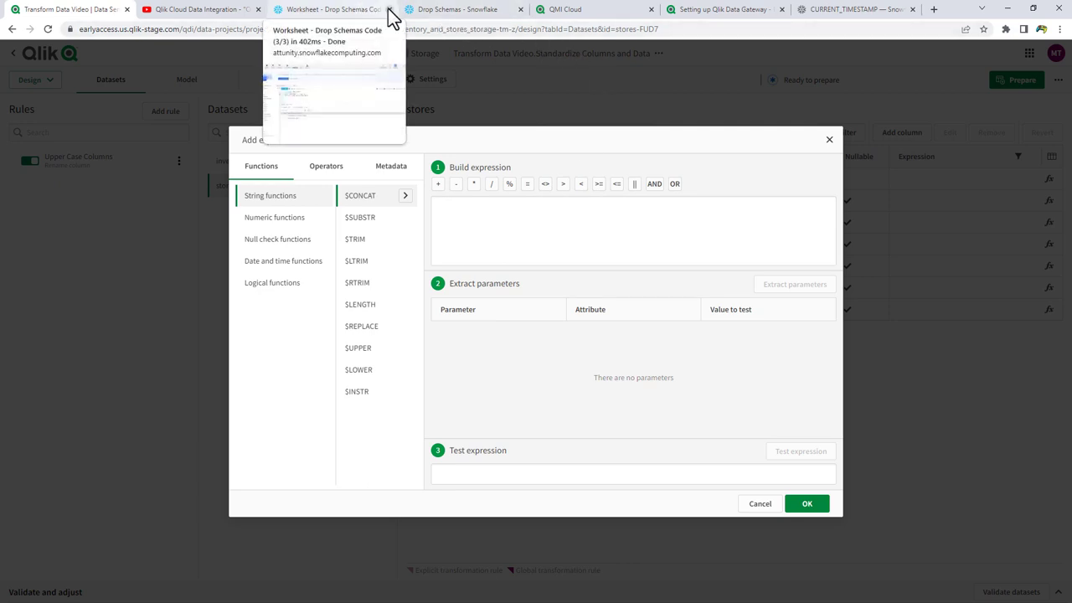
click(845, 12)
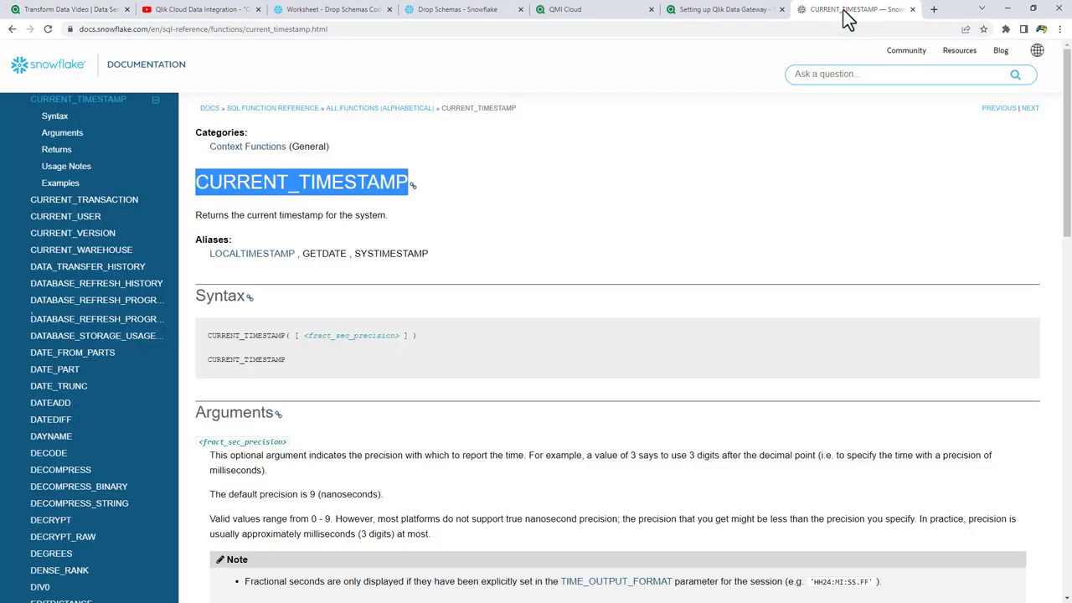
right_click(406, 186)
click(413, 191)
Return to the expression builder, enter CURRENT_TIMESTAMP(4), extract its parameters, and apply the expression as the ADDDATETIME value.
click(107, 9)
click(491, 226)
key(ctrl+v)
text((4))
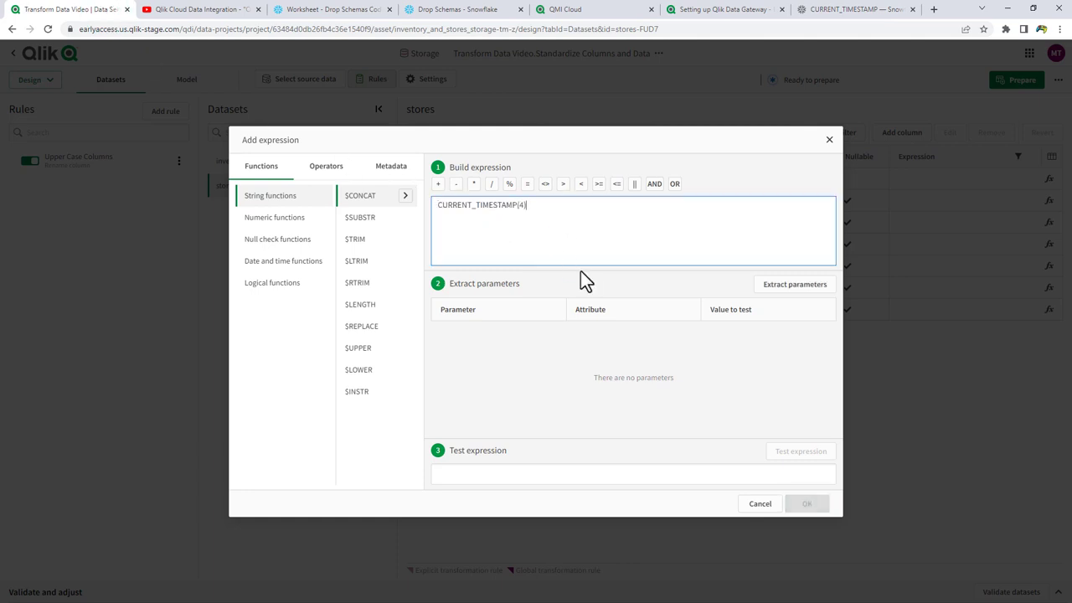
click(814, 293)
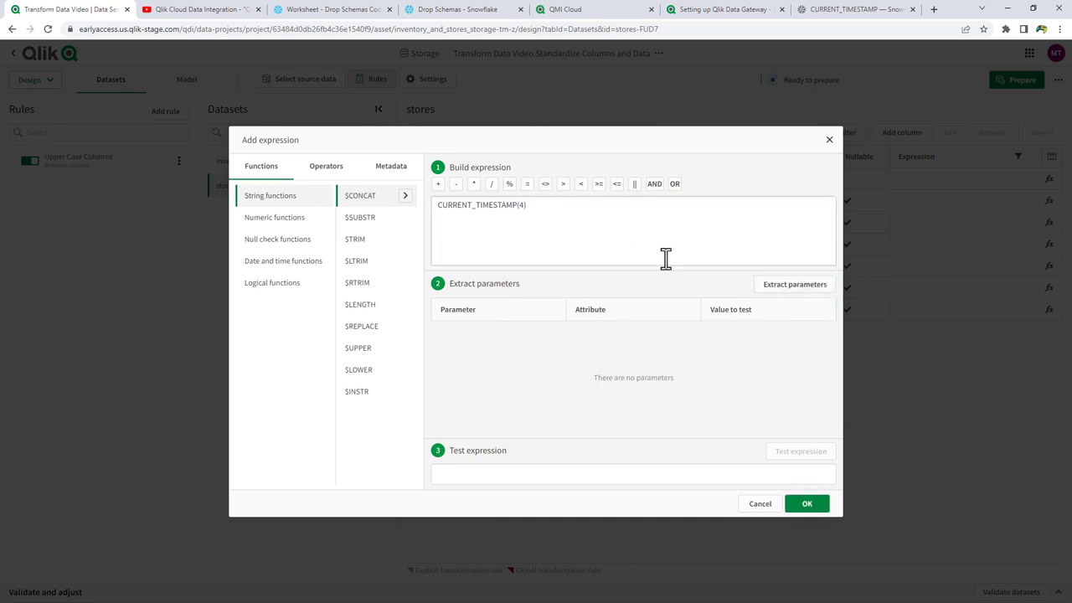
click(816, 509)
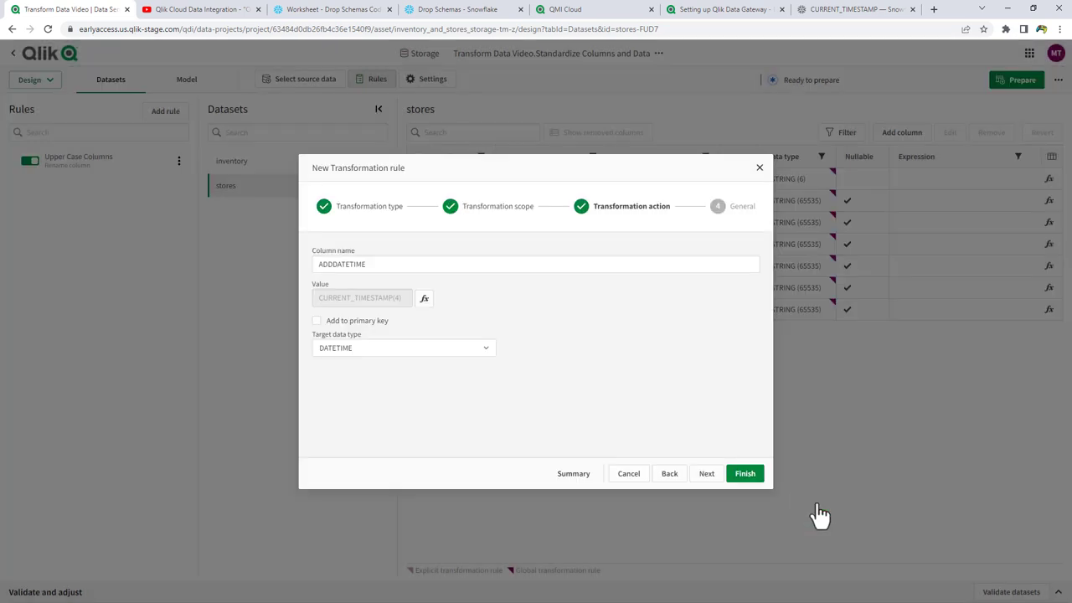
Name the rule Add Date Time Column, finish creating it, and display the inventory dataset's columns.
click(710, 474)
drag(373, 263, 253, 263)
text(Add Date T)
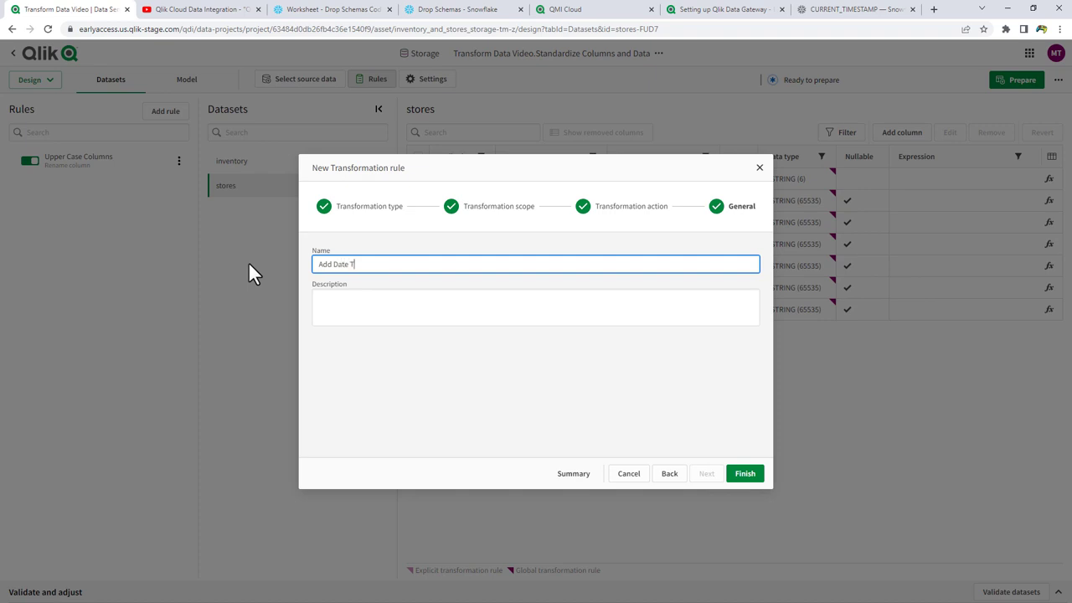
text(ime Column)
click(738, 474)
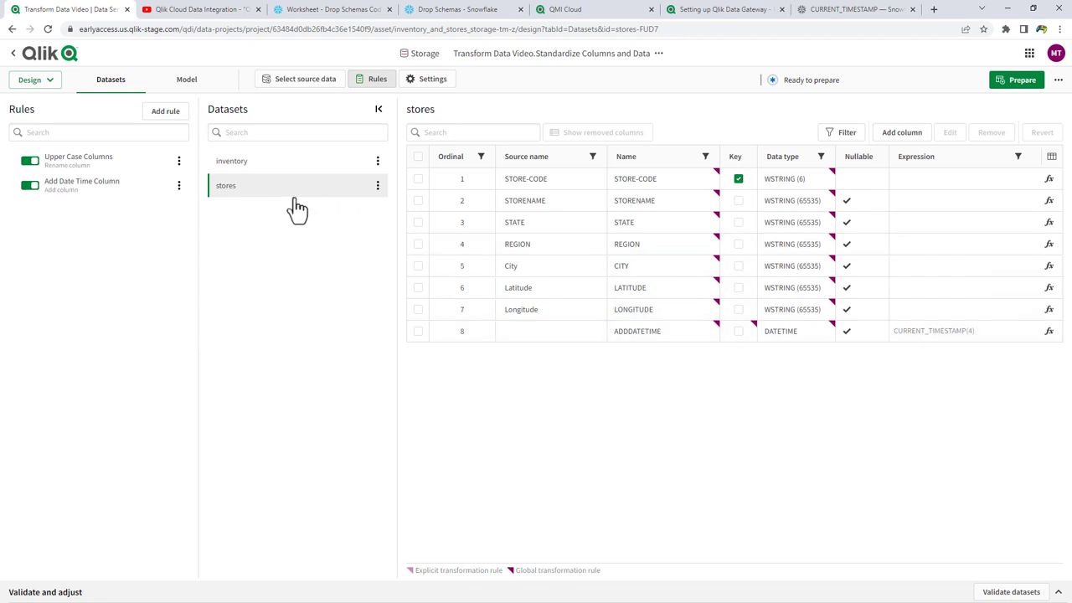
click(275, 166)
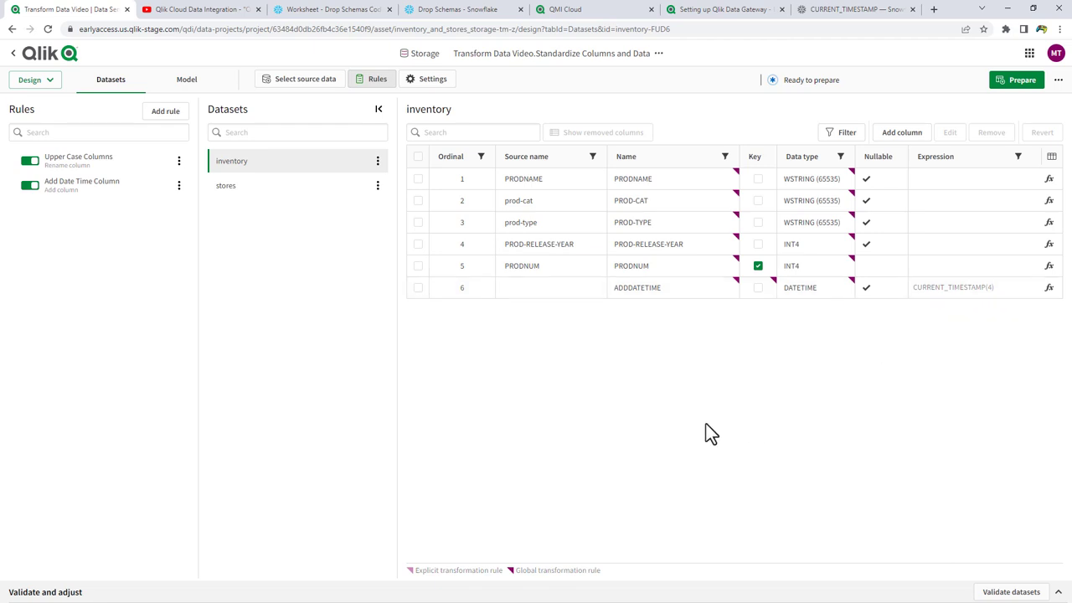
Set the data asset schema to storage in the settings of the Standardize Columns and Data asset.
click(430, 77)
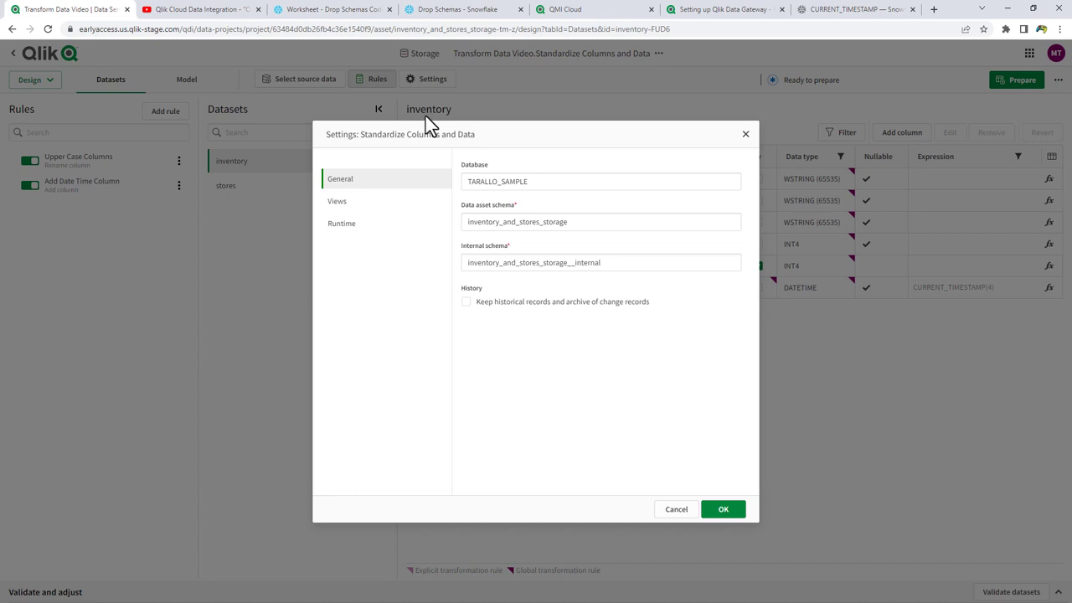
click(587, 222)
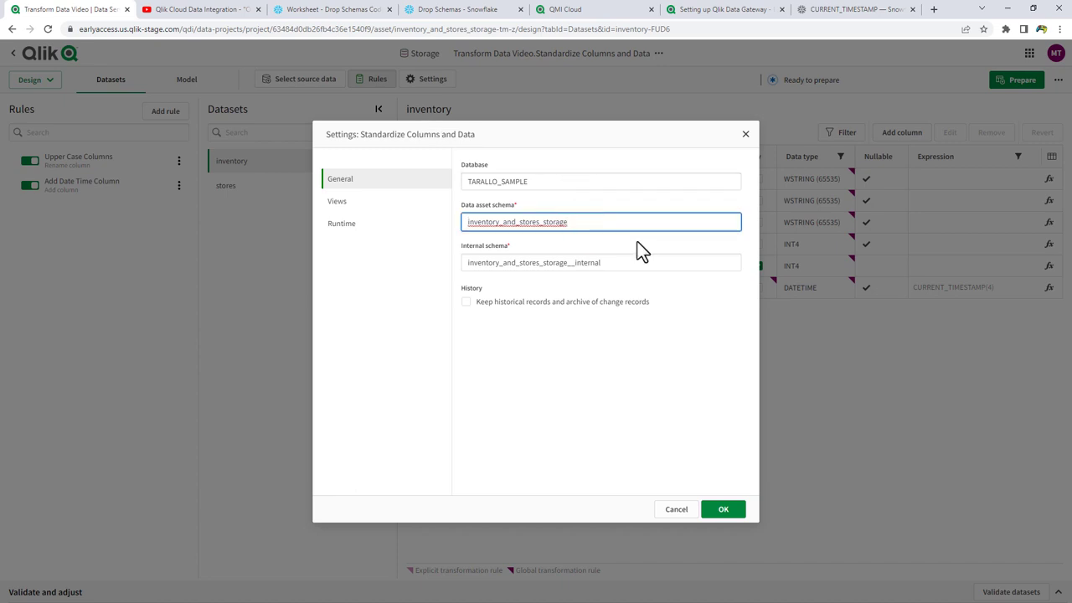
key(Home)
key(shift+End)
text(storage)
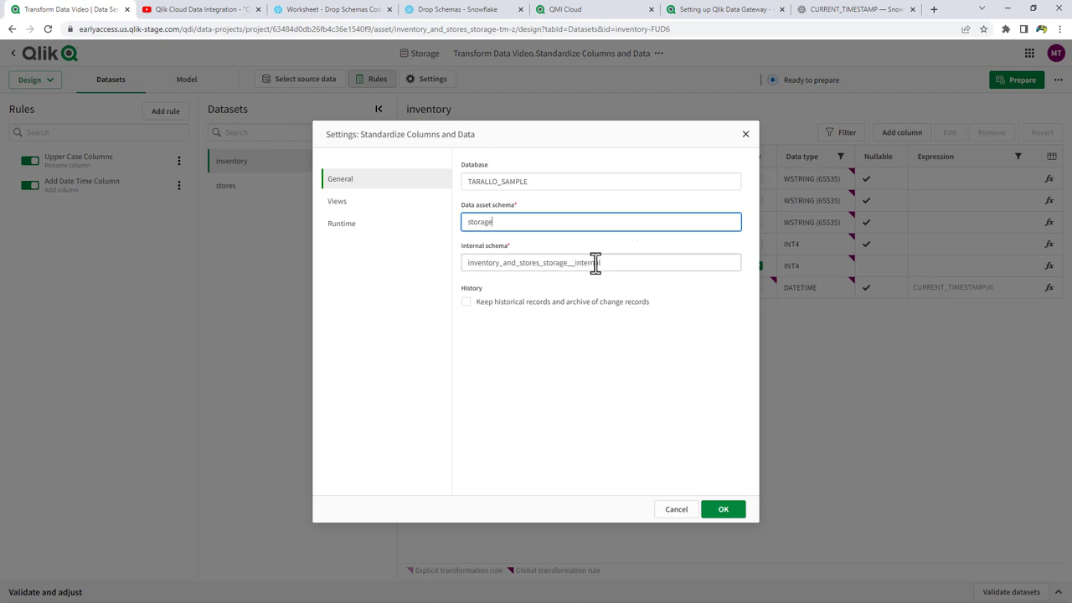
Set the internal schema to internal_storage.
drag(545, 263, 340, 255)
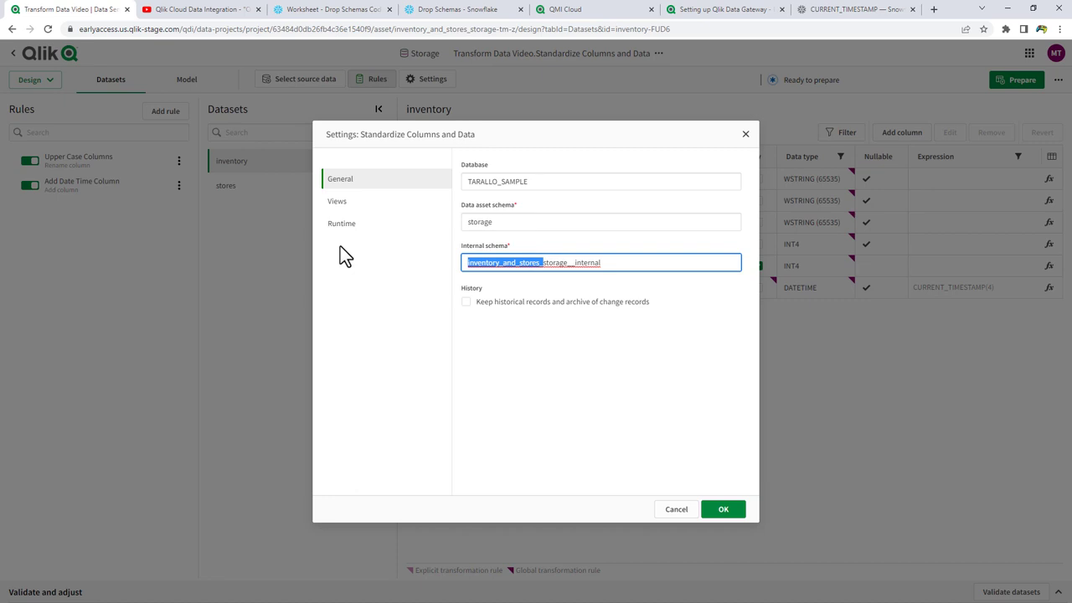
key(shift+End)
key(ctrl+a)
text(internal_str)
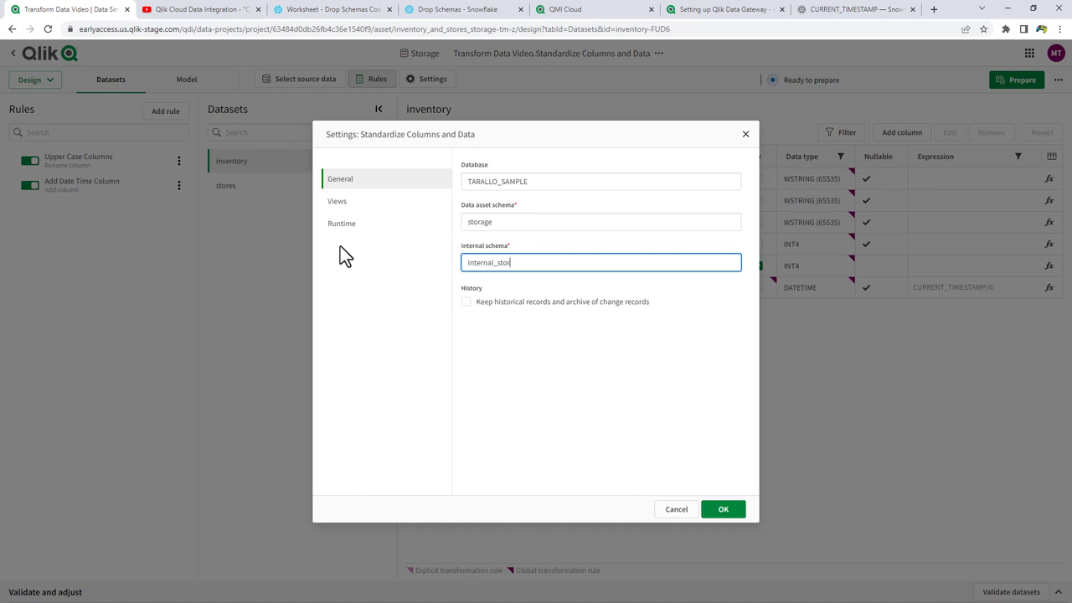
key(BackSpace)
text(orage)
Turn off live views, review the runtime apply interval, and save the data asset settings.
click(369, 203)
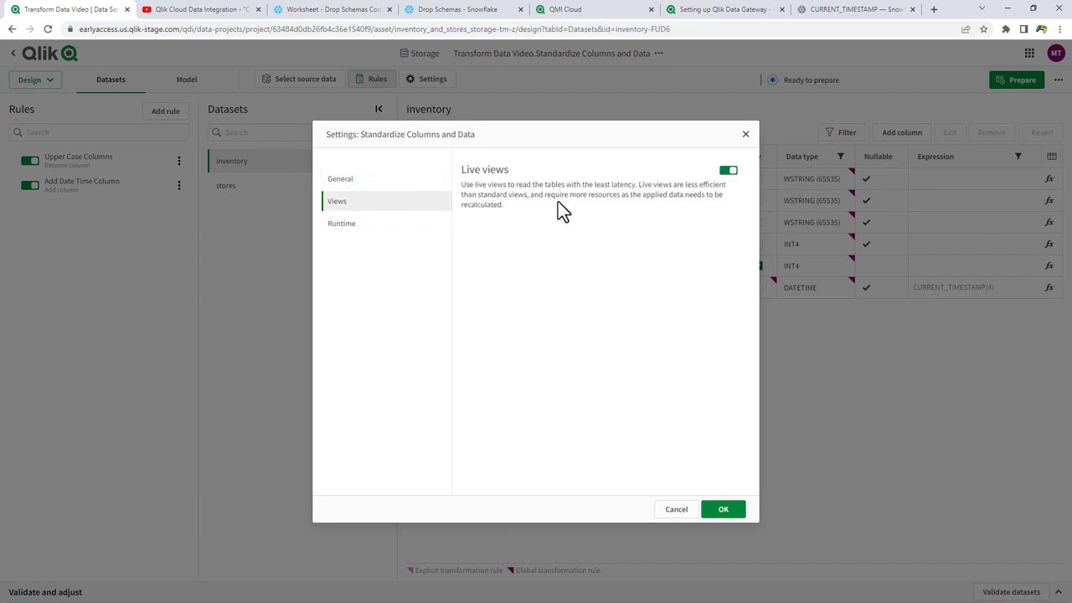
click(728, 172)
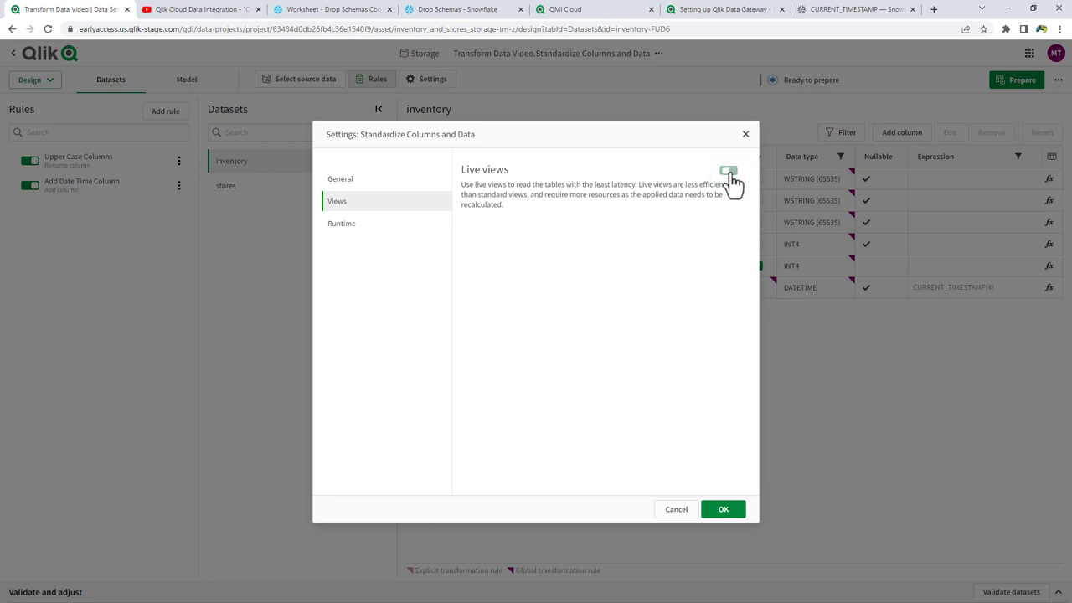
click(355, 224)
click(501, 184)
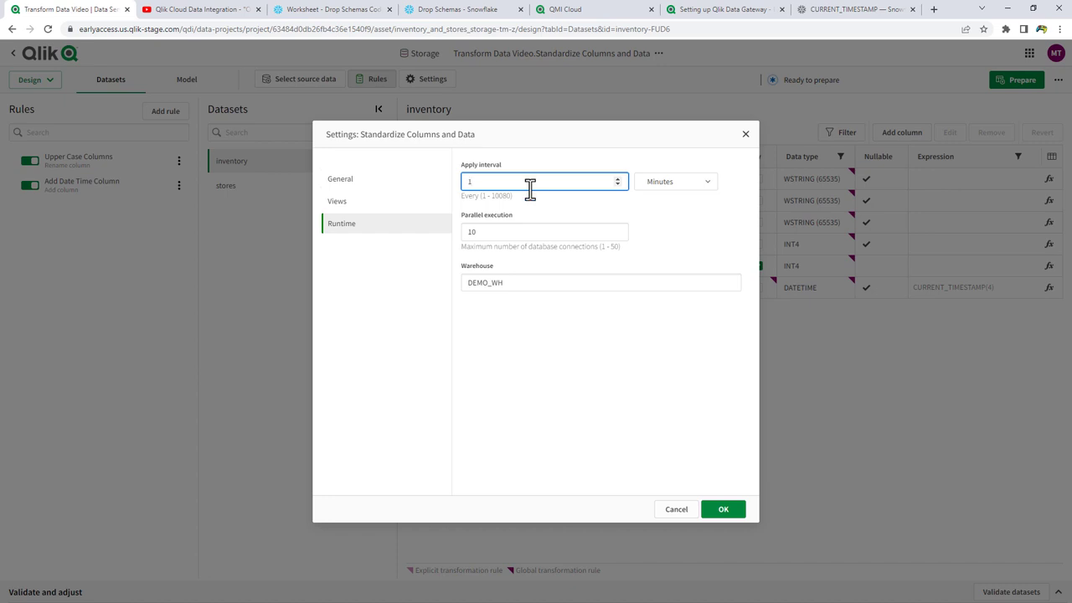
click(724, 511)
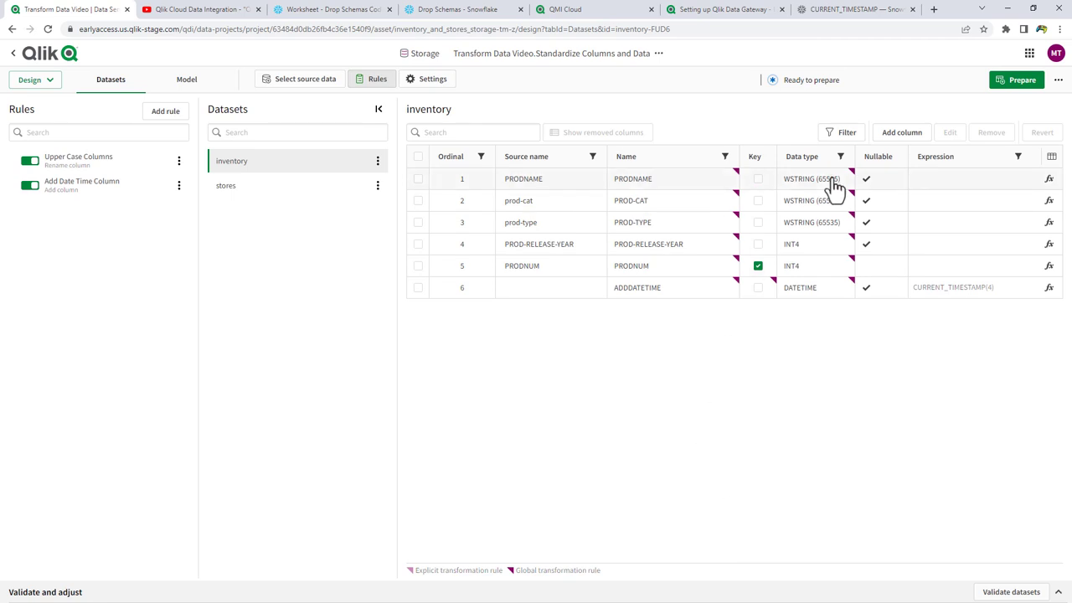
Prepare the Standardize Columns and Data storage asset and run it.
click(1001, 84)
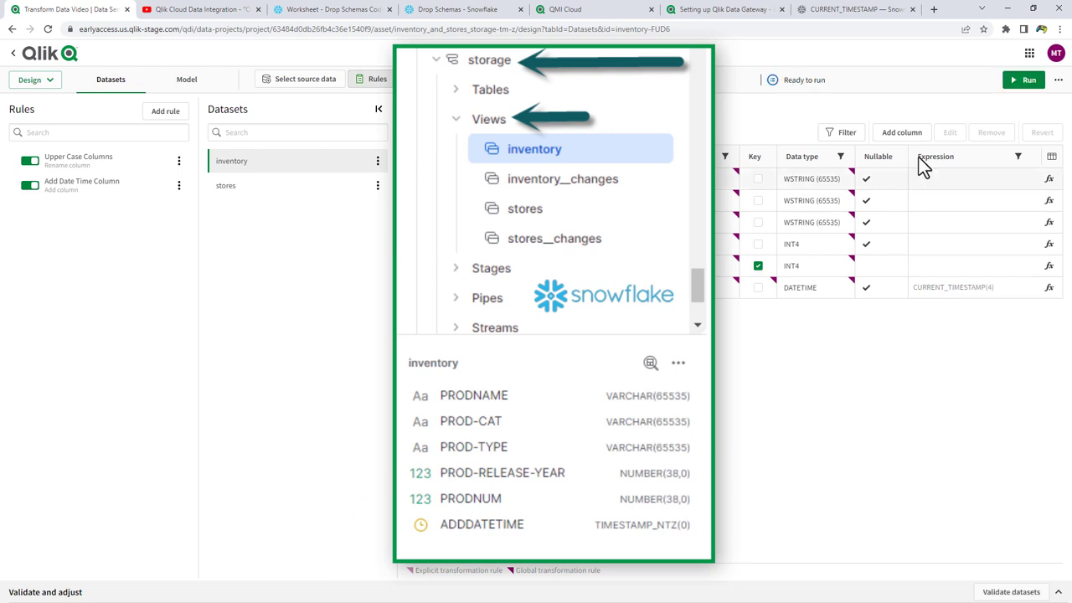
click(1025, 87)
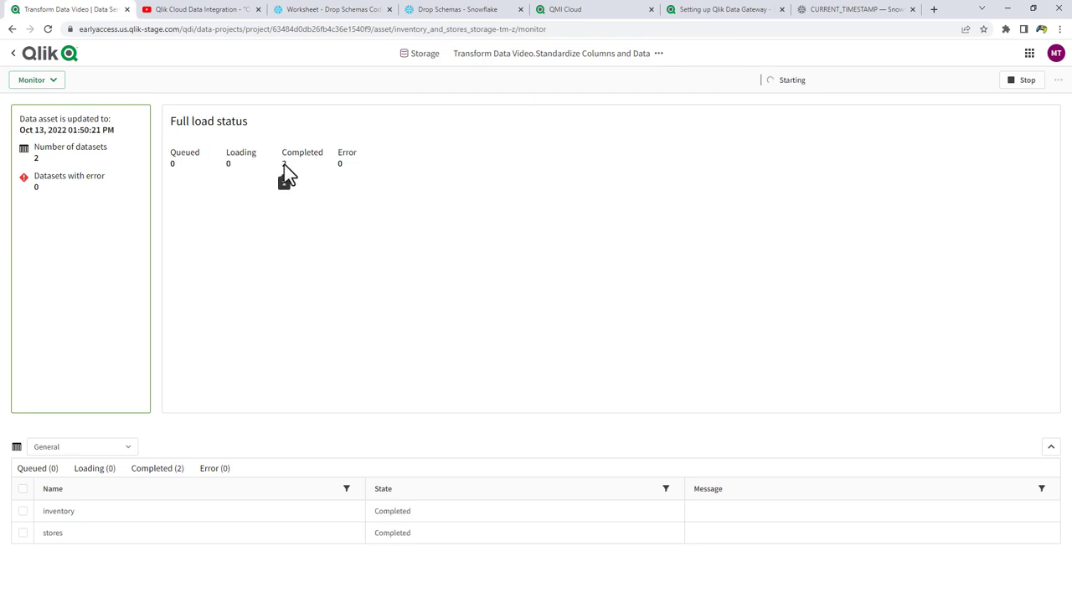
Check the design view, return to the monitor view, and show the full load status details for the datasets.
click(58, 84)
click(57, 104)
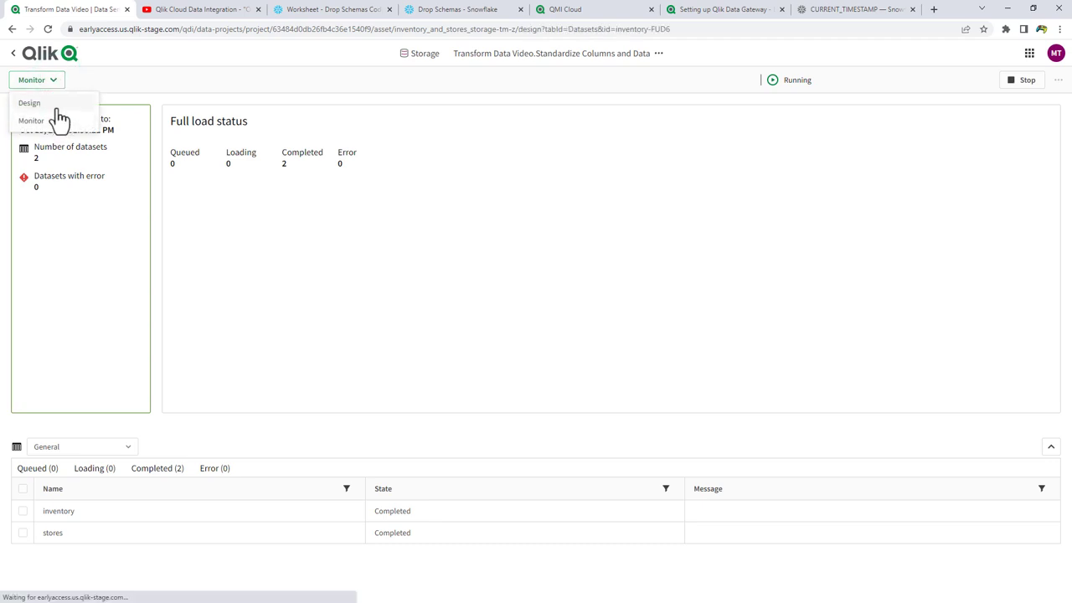
click(51, 87)
click(50, 117)
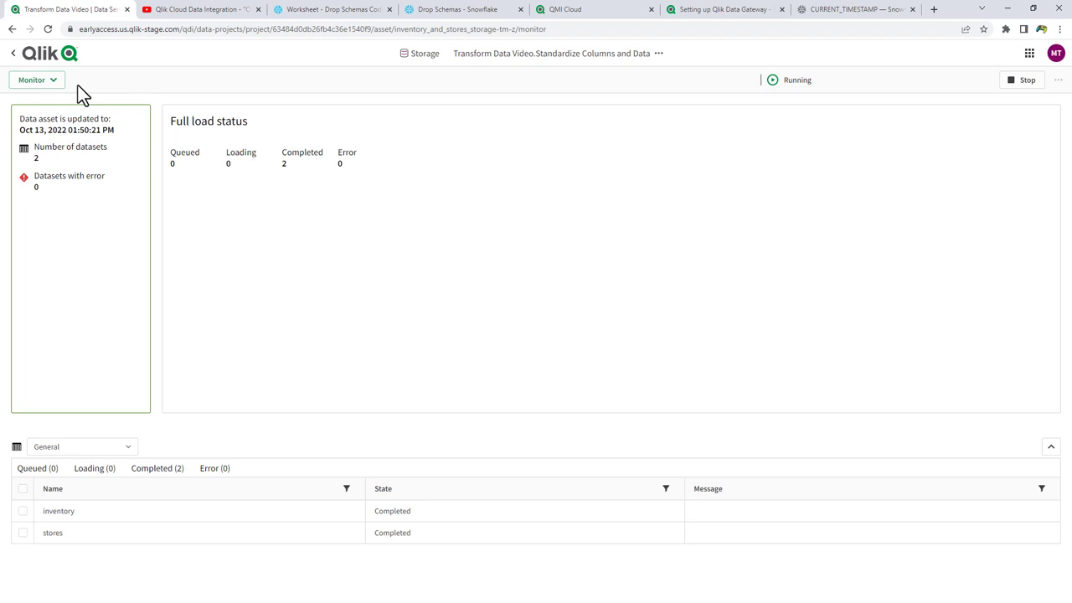
click(128, 447)
click(124, 492)
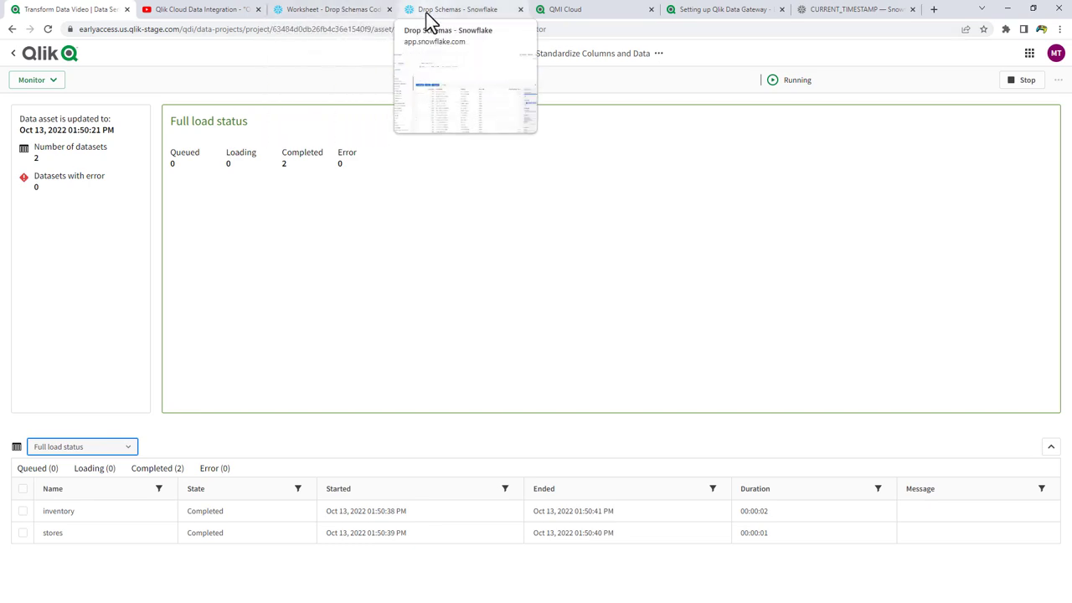
Switch to the Drop Schemas worksheet in Snowflake, refresh the database objects, and expand the TARALLO_SAMPLE database.
click(354, 10)
click(452, 9)
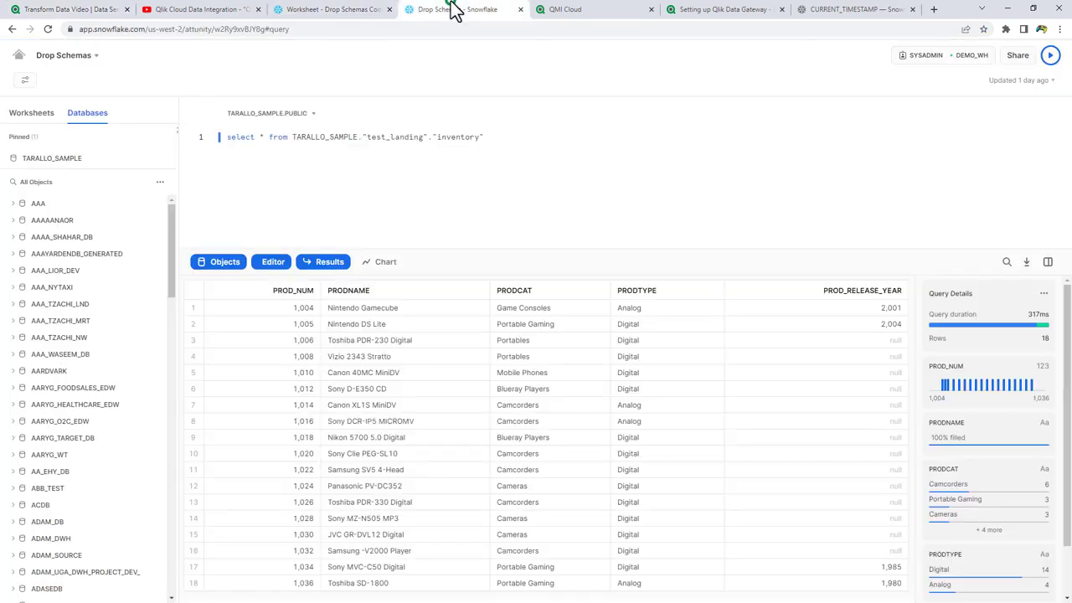
mouse_move(120, 277)
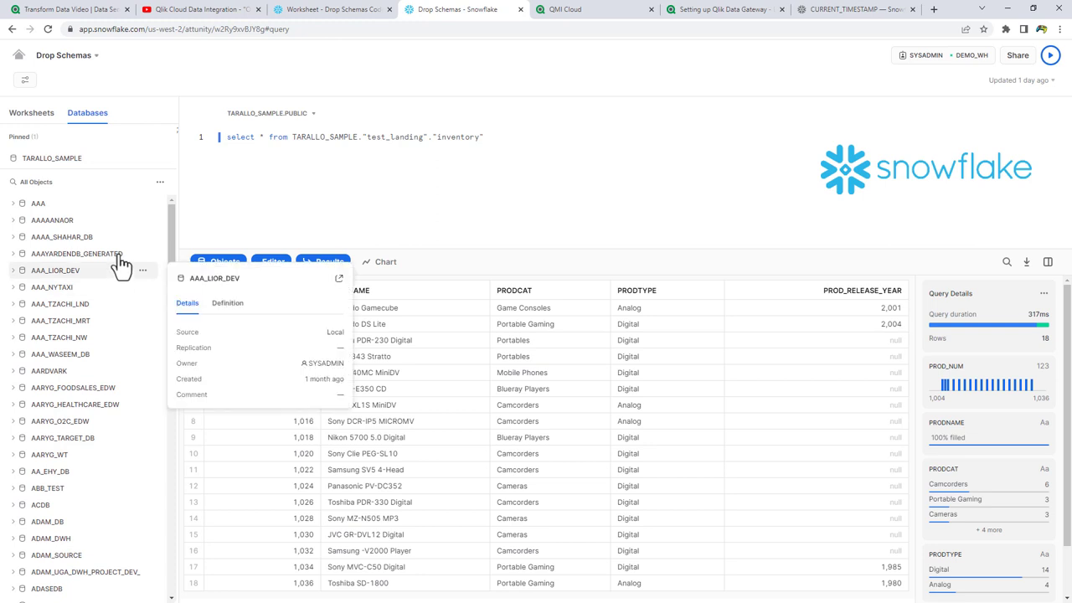
click(158, 186)
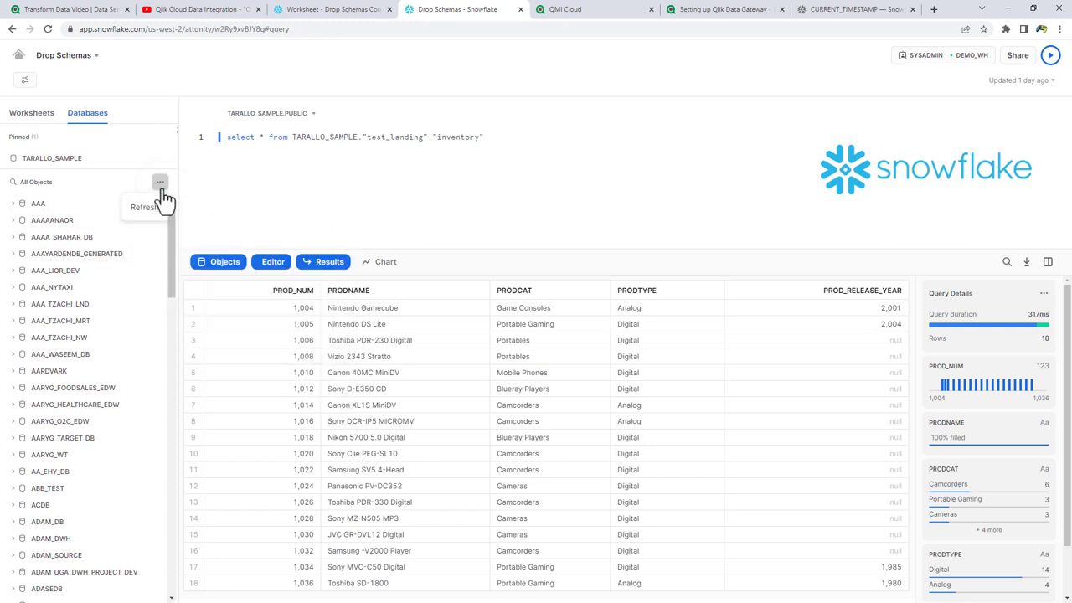
click(159, 206)
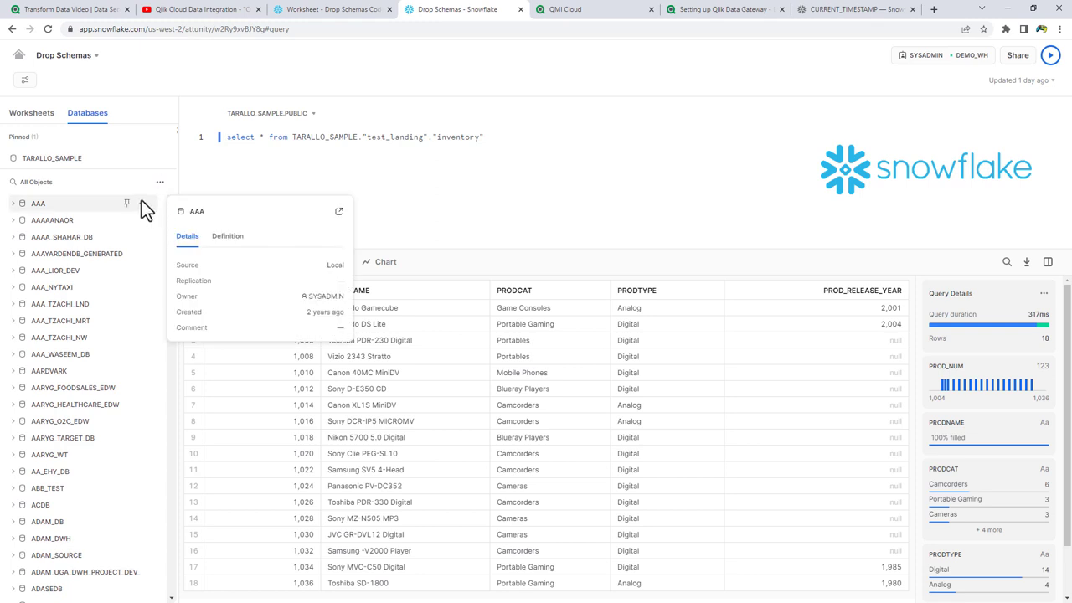
click(70, 161)
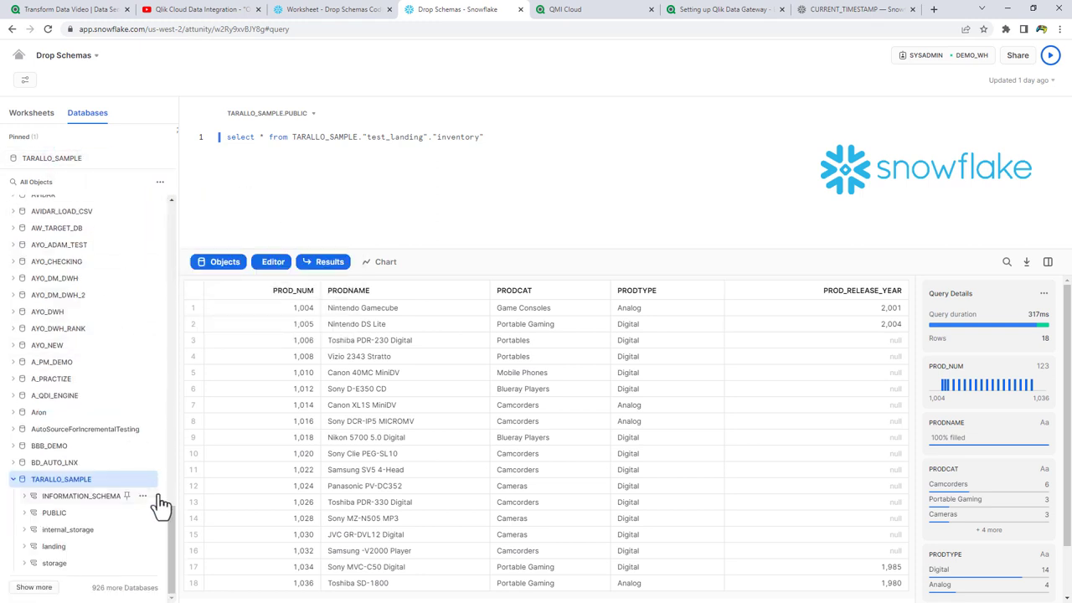
Expand the landing schema's tables and inspect the inventory table's details.
mouse_move(84, 538)
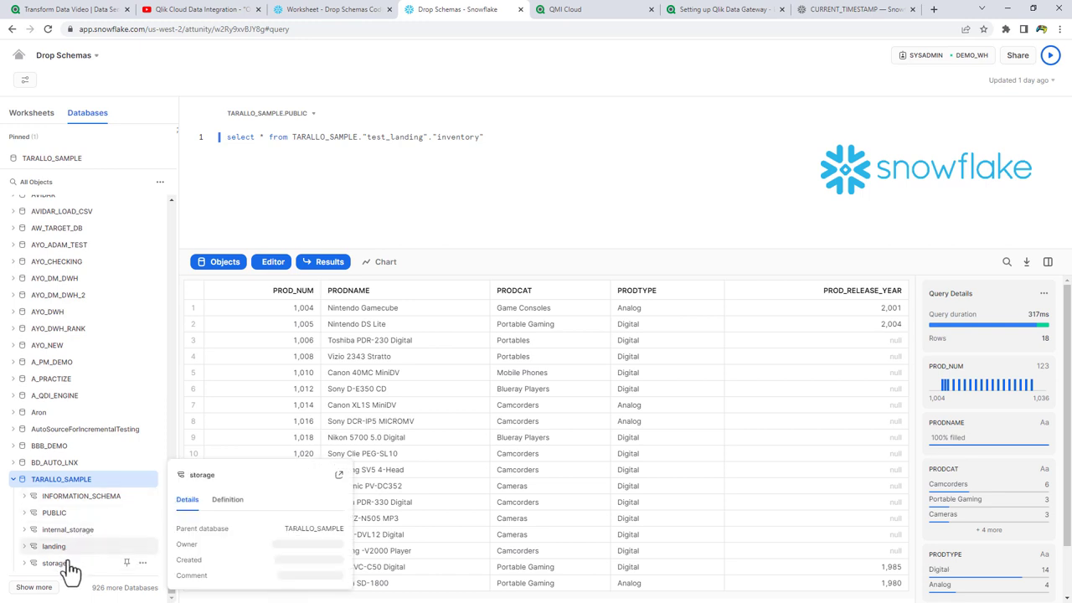
mouse_move(71, 567)
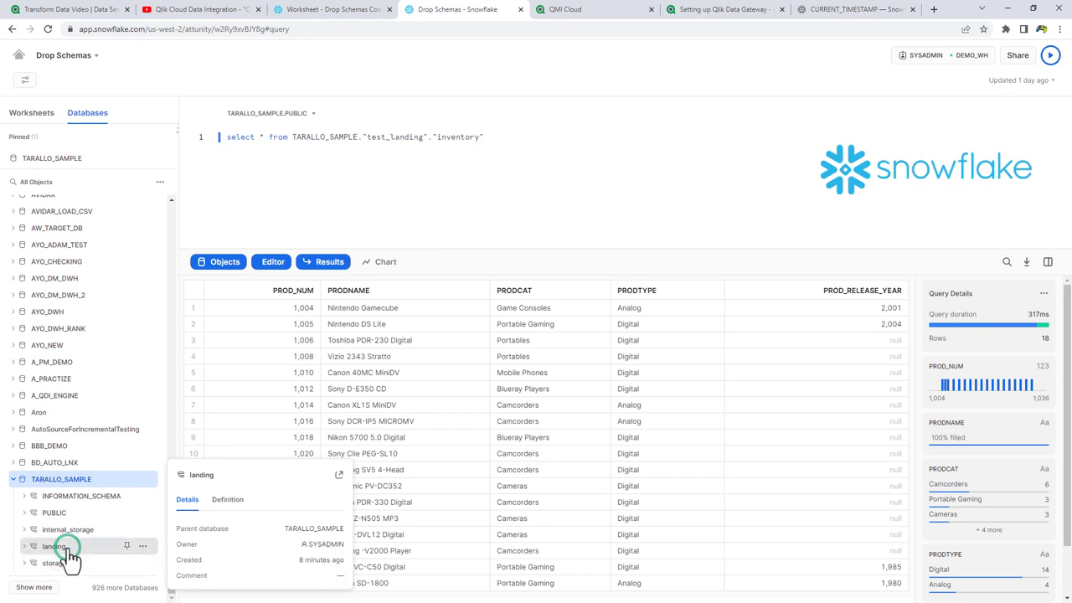
click(69, 547)
click(46, 431)
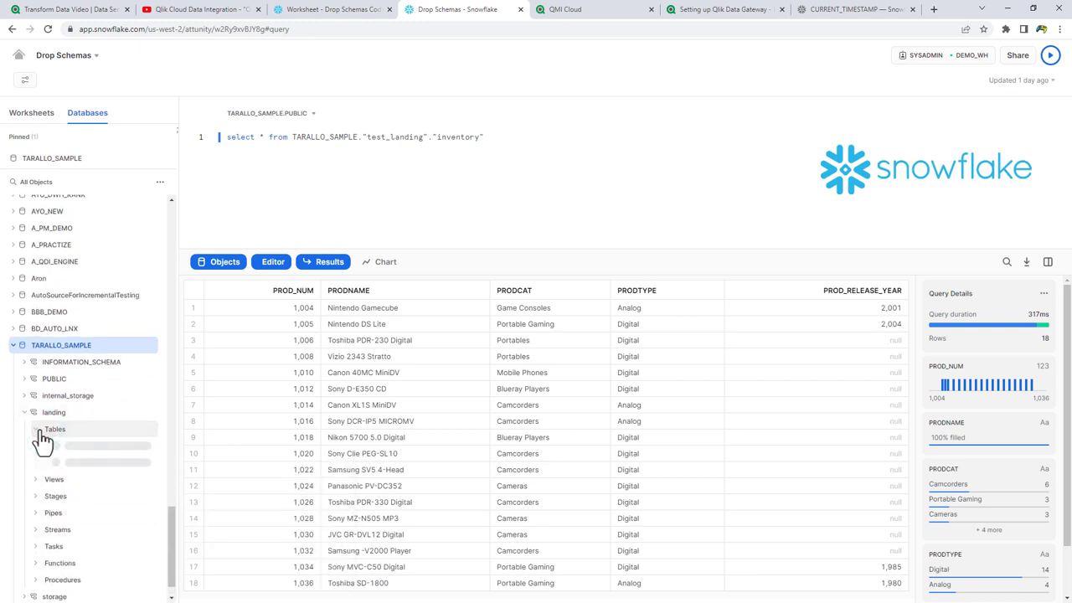
mouse_move(70, 467)
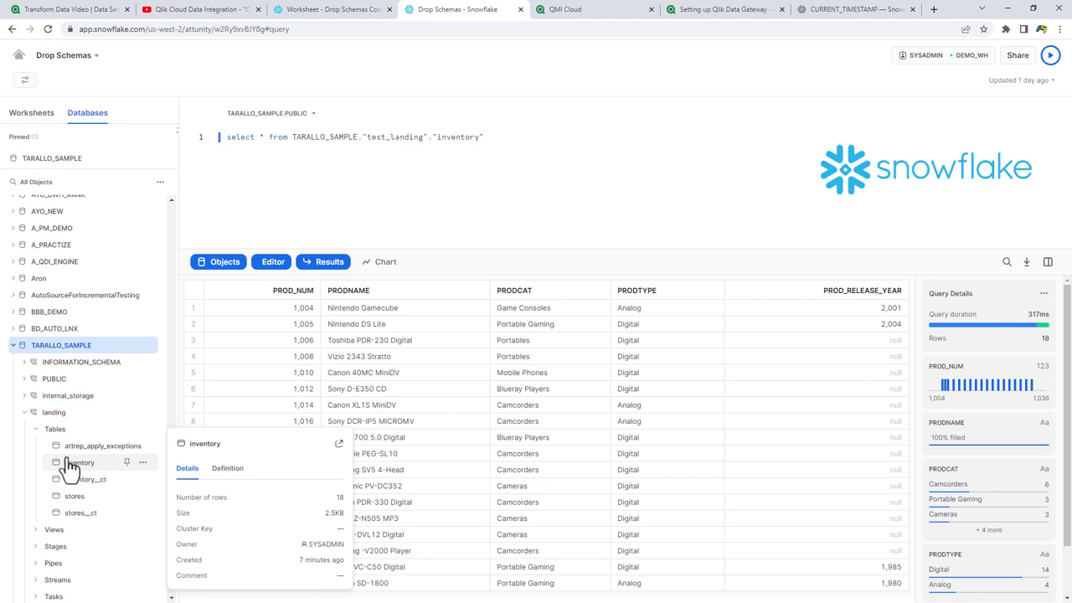
Expand the storage schema's views and show the columns of the inventory view.
scroll(34, 342, up, 3)
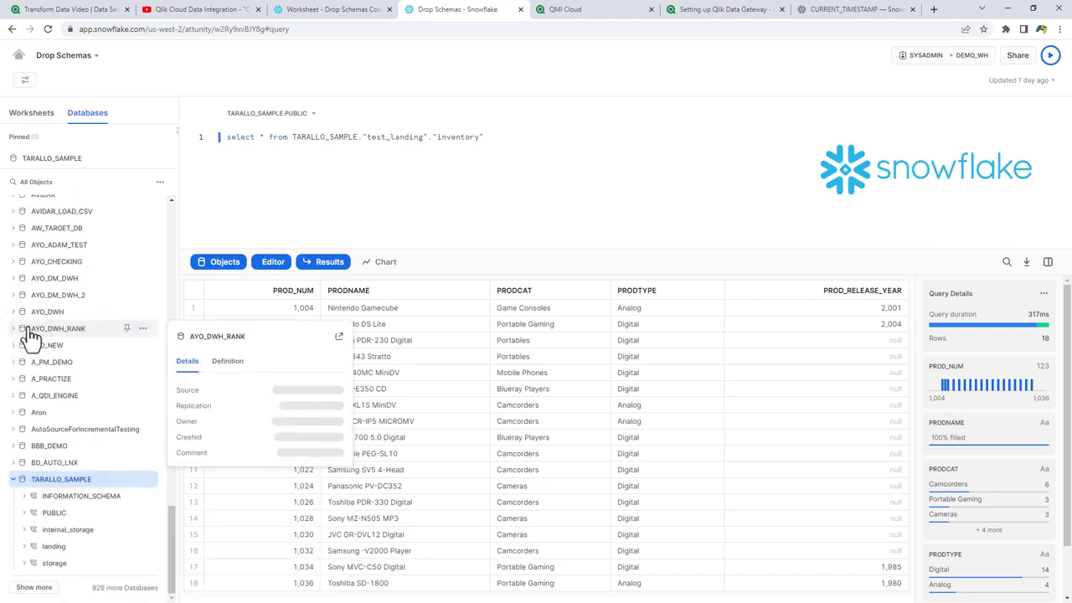
click(39, 565)
scroll(40, 564, down, 3)
click(51, 463)
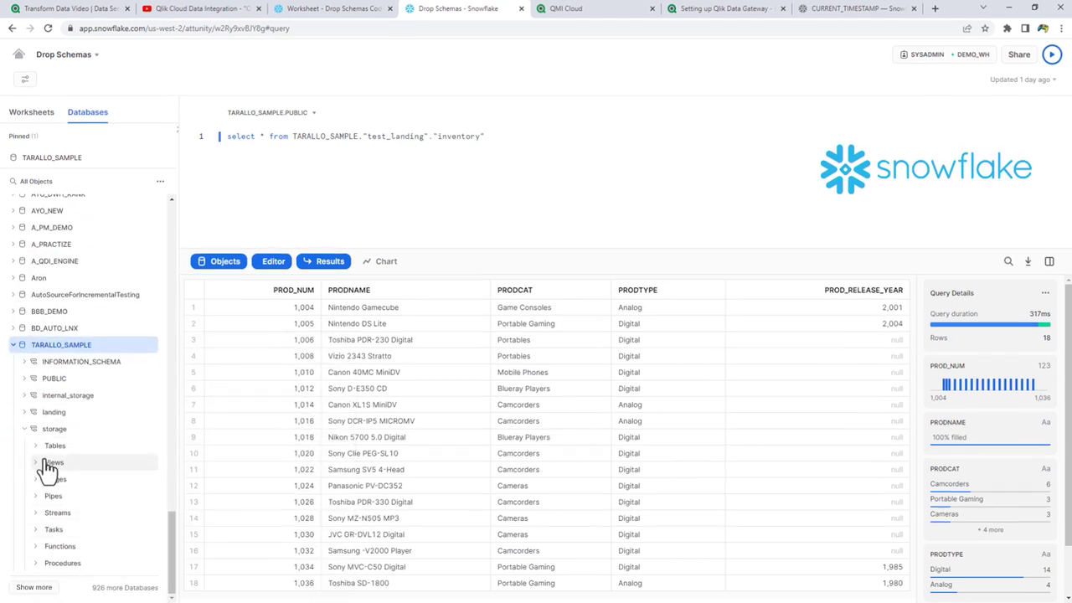
scroll(158, 377, down, 2)
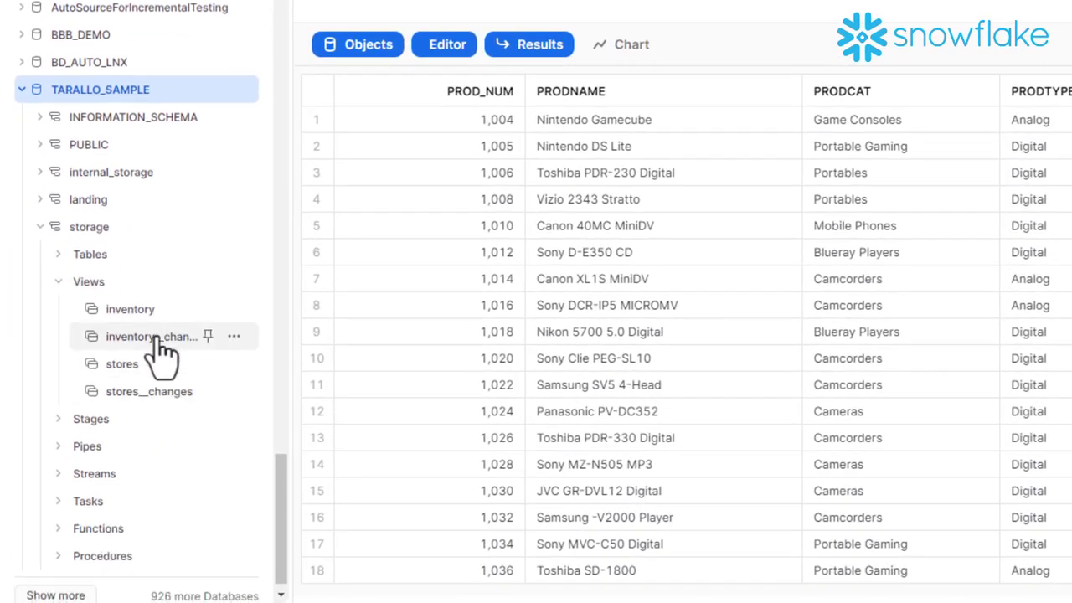
click(156, 318)
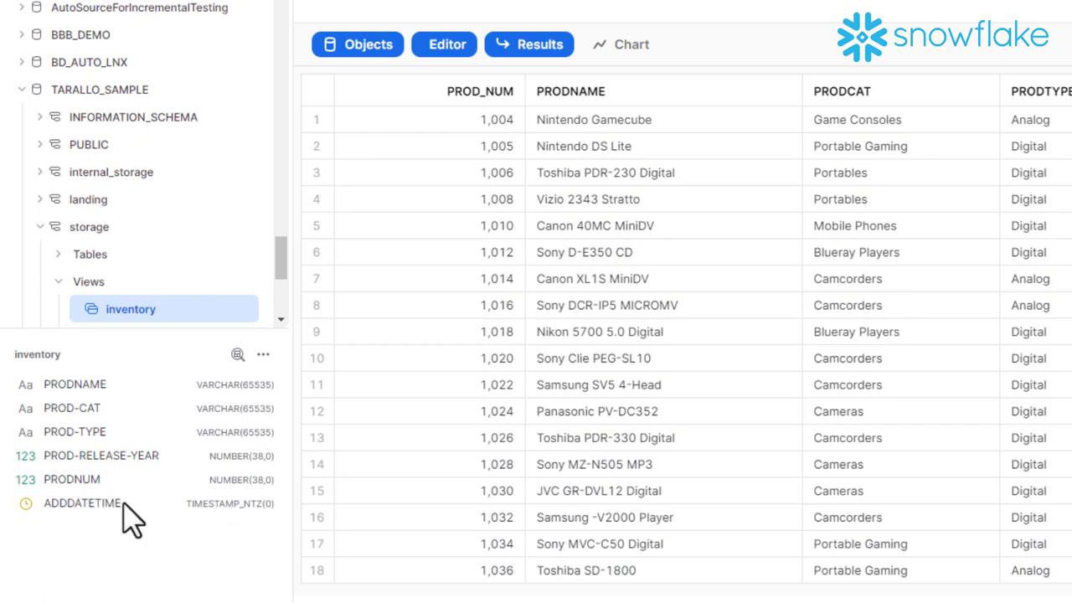
Show the columns of the stores view in the storage schema.
click(265, 357)
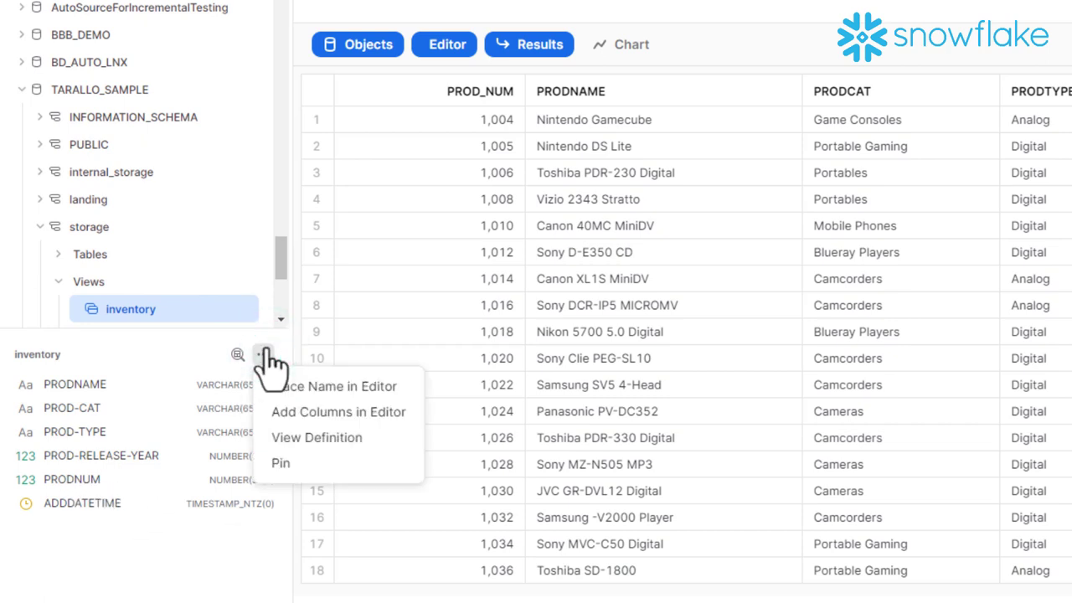
scroll(268, 307, down, 3)
click(191, 181)
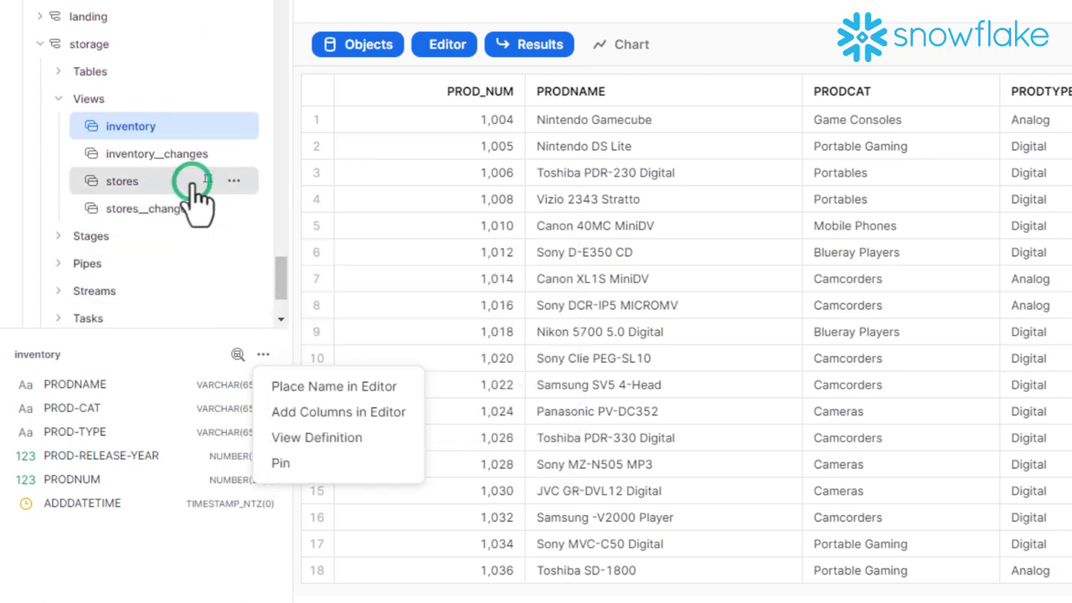
scroll(197, 201, down, 2)
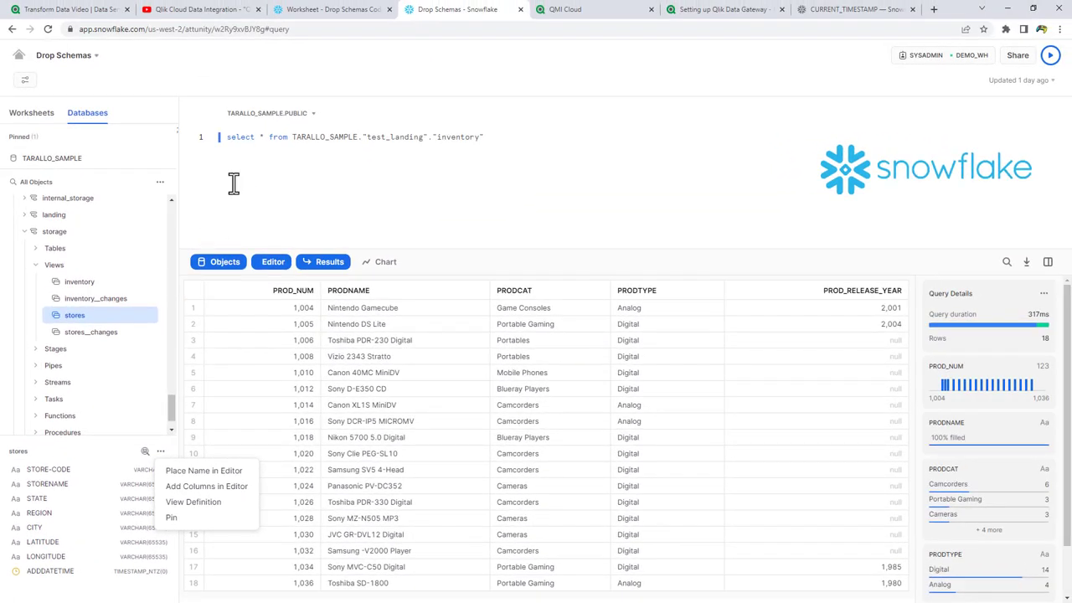
Replace the worksheet query's table with TARALLO_SAMPLE."storage"."stores" and run it to view the standardized stores data.
drag(293, 138, 490, 139)
click(297, 162)
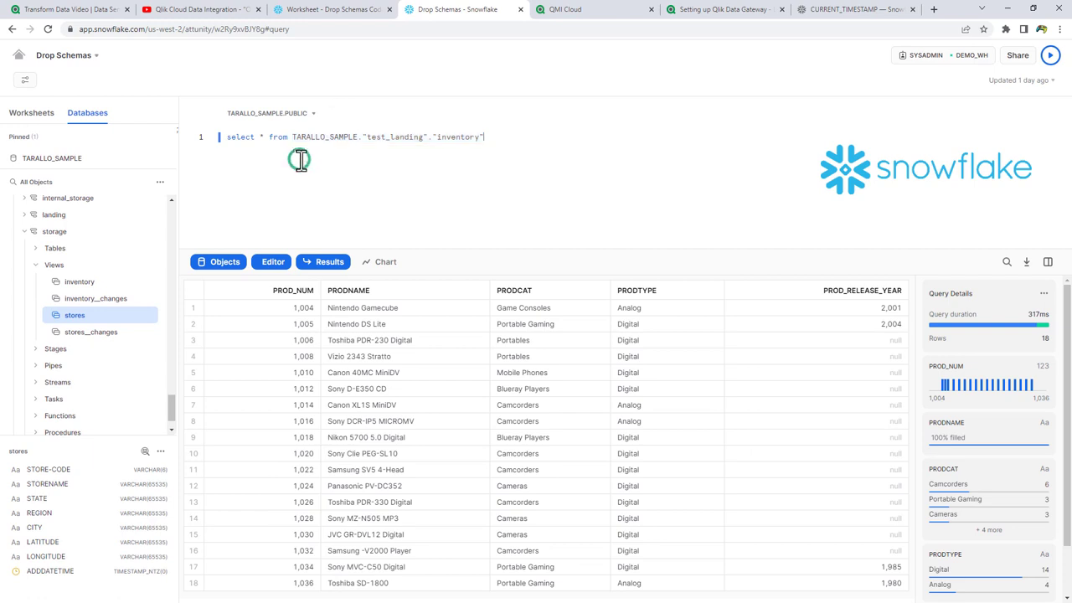
drag(293, 137, 489, 139)
key(BackSpace)
click(144, 316)
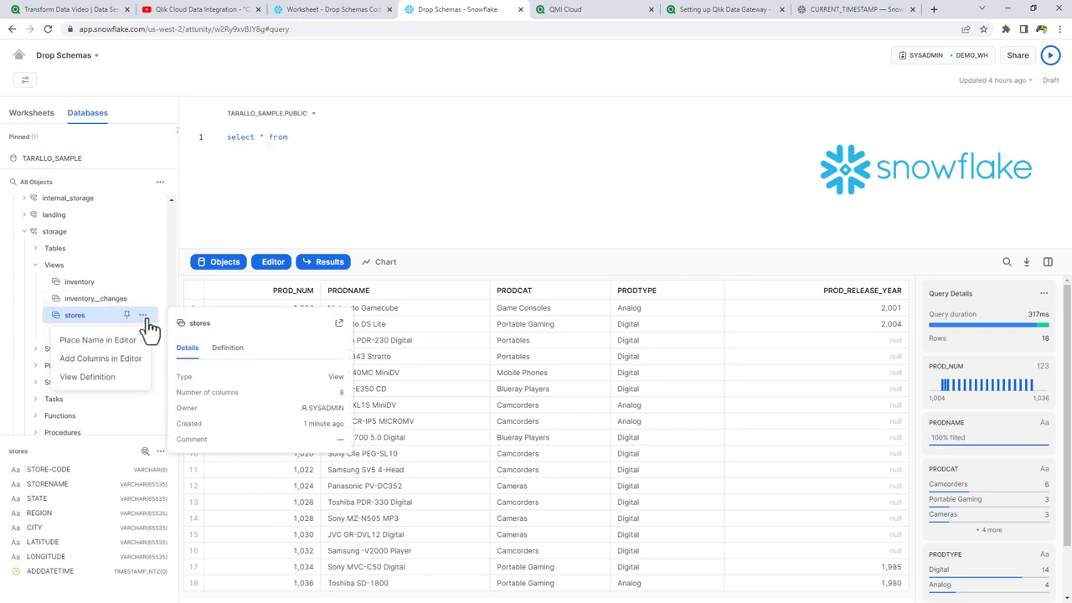
click(137, 341)
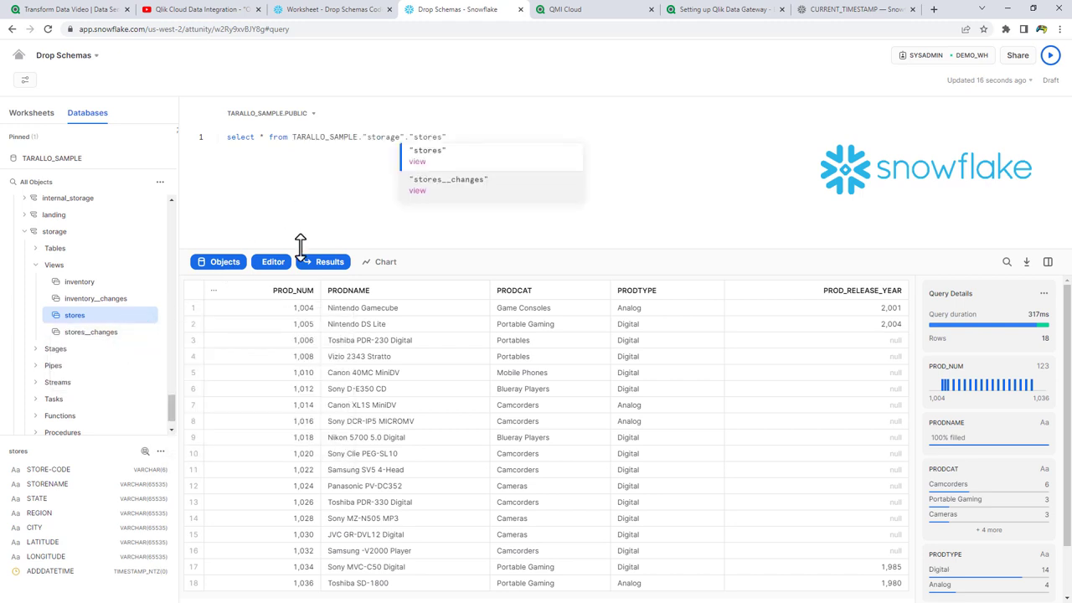
click(1050, 55)
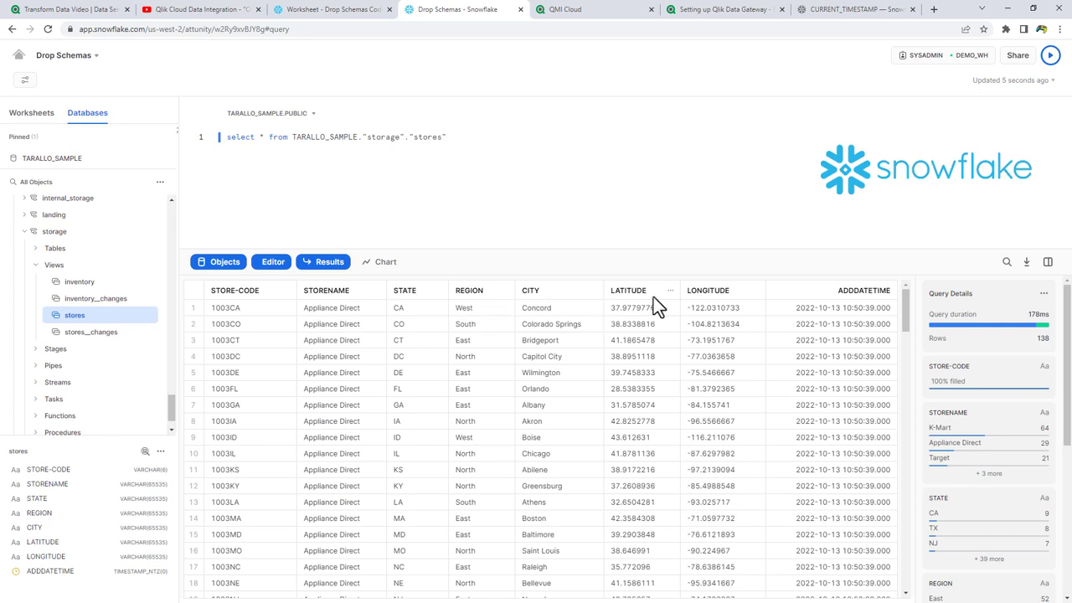
mouse_move(902, 305)
mouse_down()
mouse_move(903, 335)
mouse_move(903, 304)
mouse_up()
Switch to Qlik Cloud and return to the Transform Data Video project's pipeline.
click(34, 12)
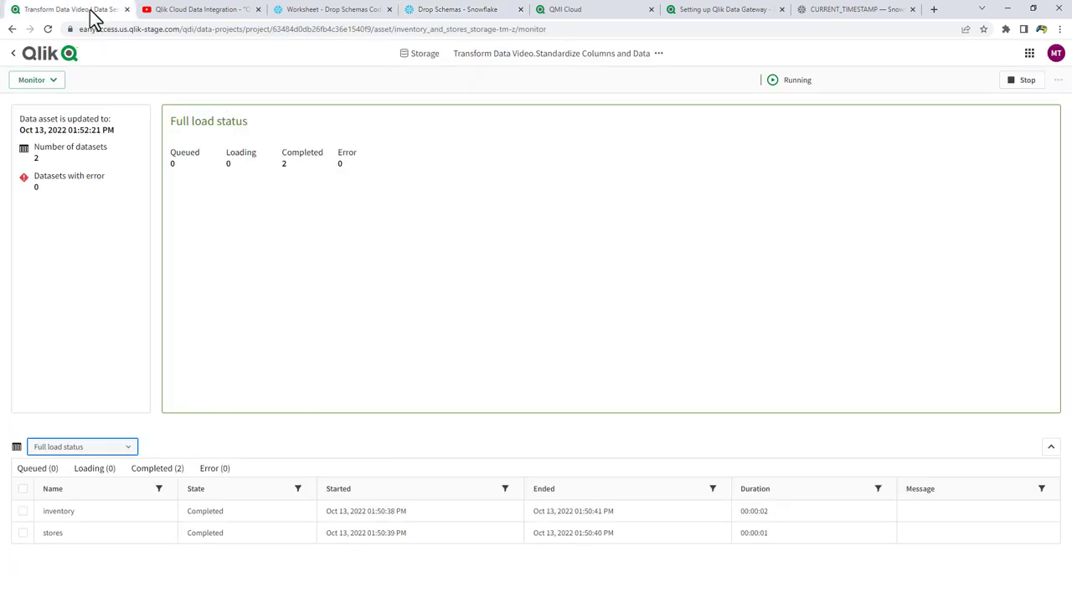
click(50, 54)
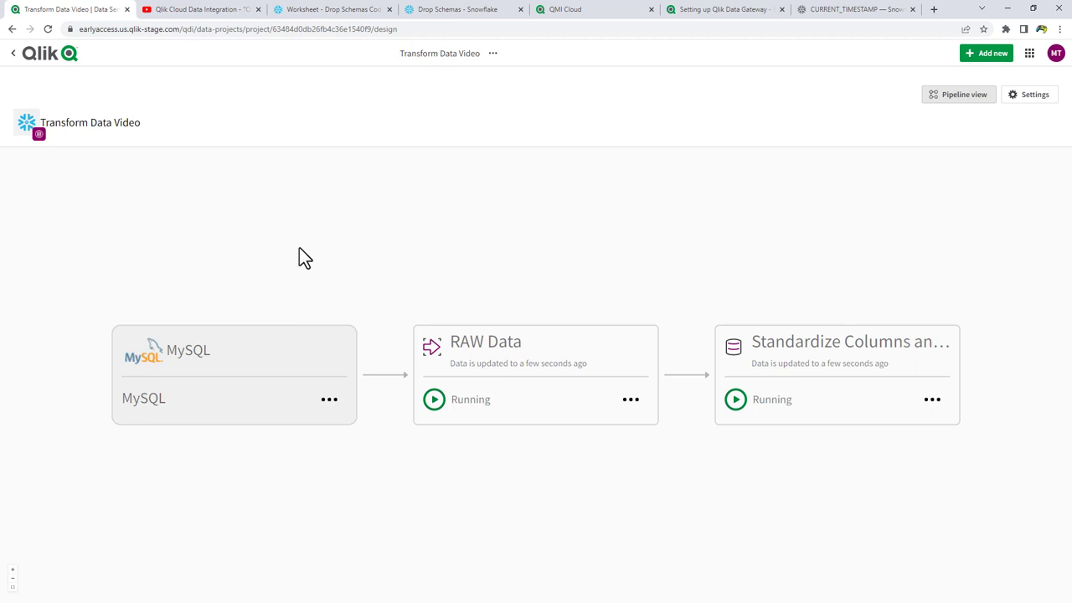
scroll(579, 452, down, 2)
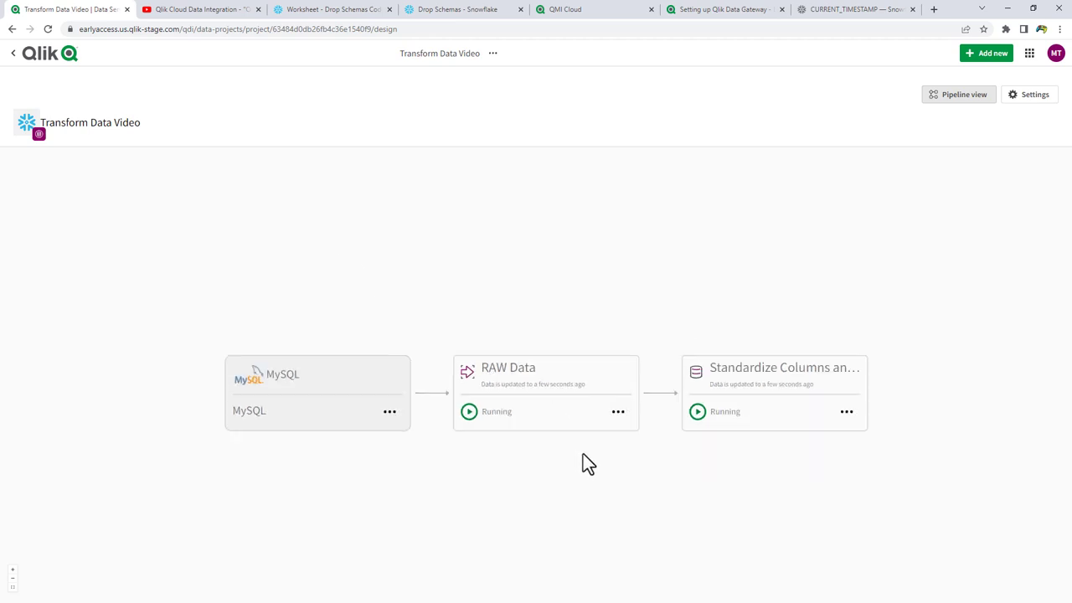
drag(507, 392, 459, 394)
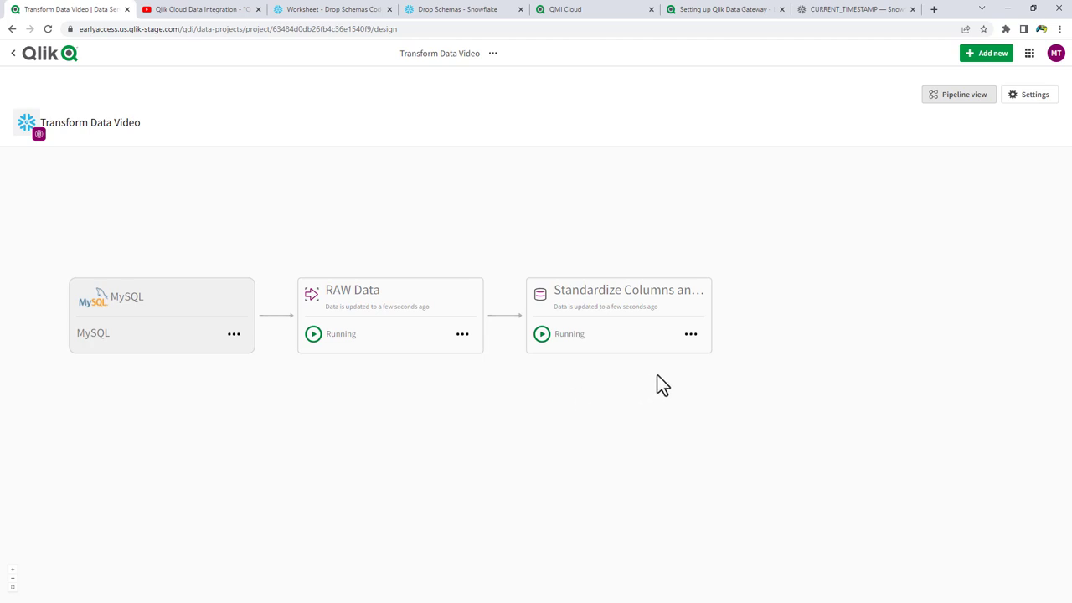
Create a data transform named Digital Products from the Standardize Columns and Data storage asset, without opening it after creation.
click(691, 335)
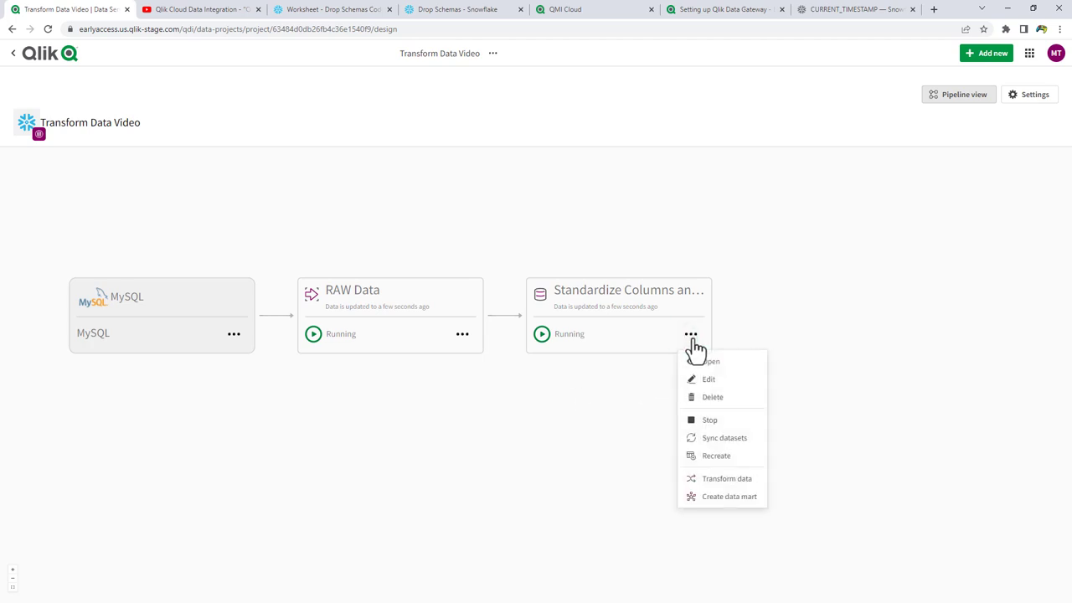
click(727, 481)
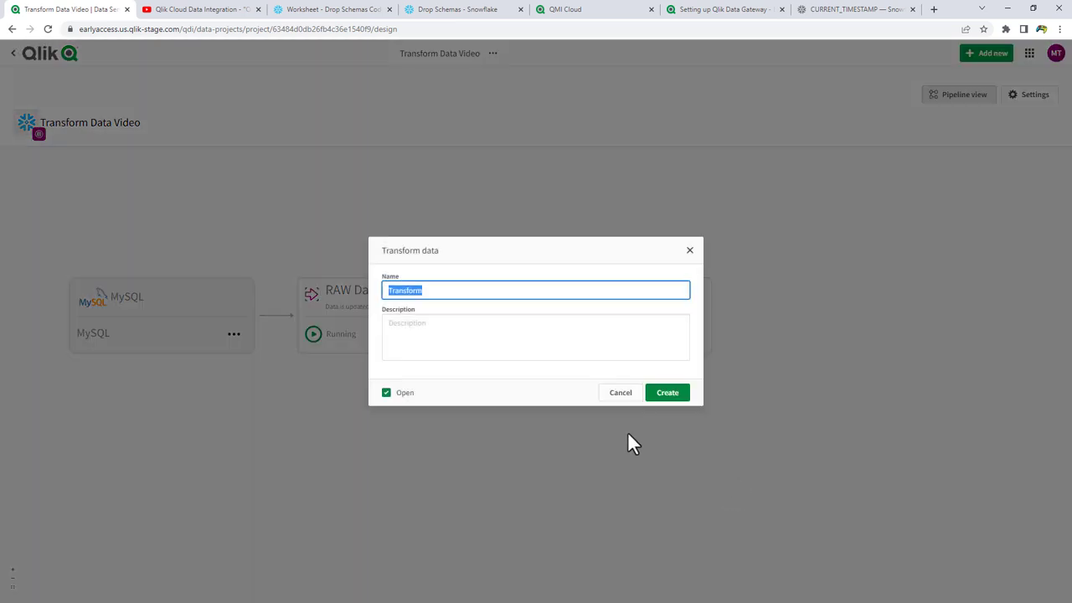
text(D)
key(BackSpace)
text(Digital Products)
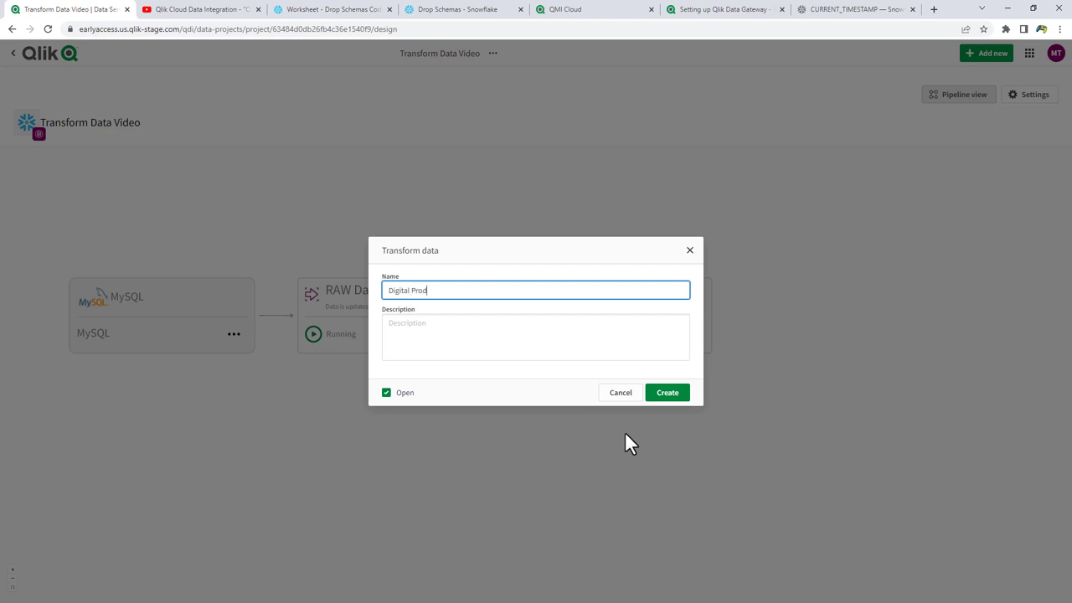
click(386, 393)
click(670, 394)
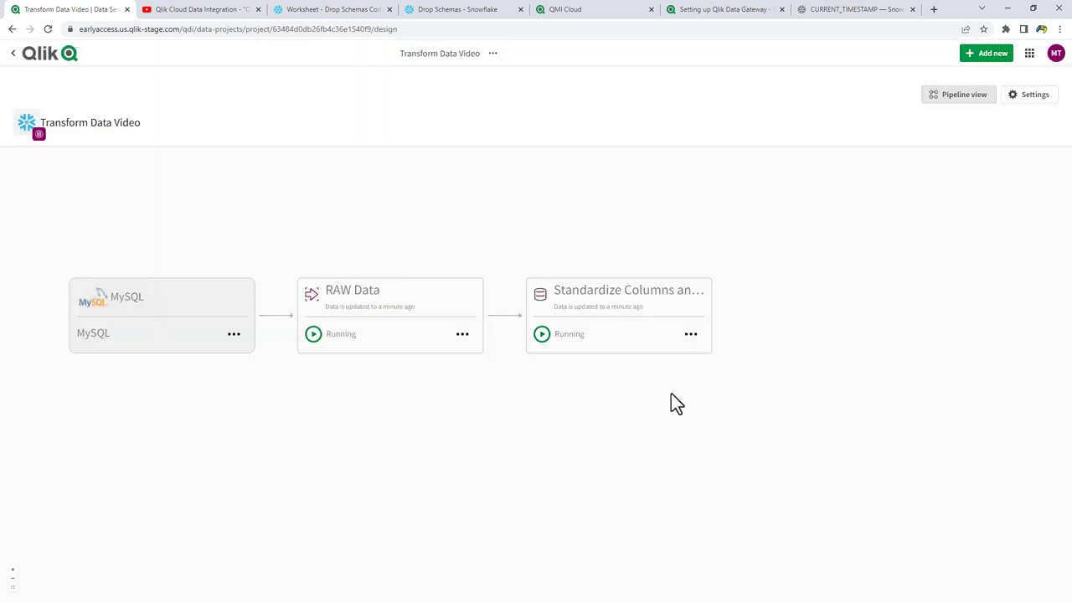
Create a second transform from the same storage asset, named Analog Products, without opening it after creation.
click(691, 335)
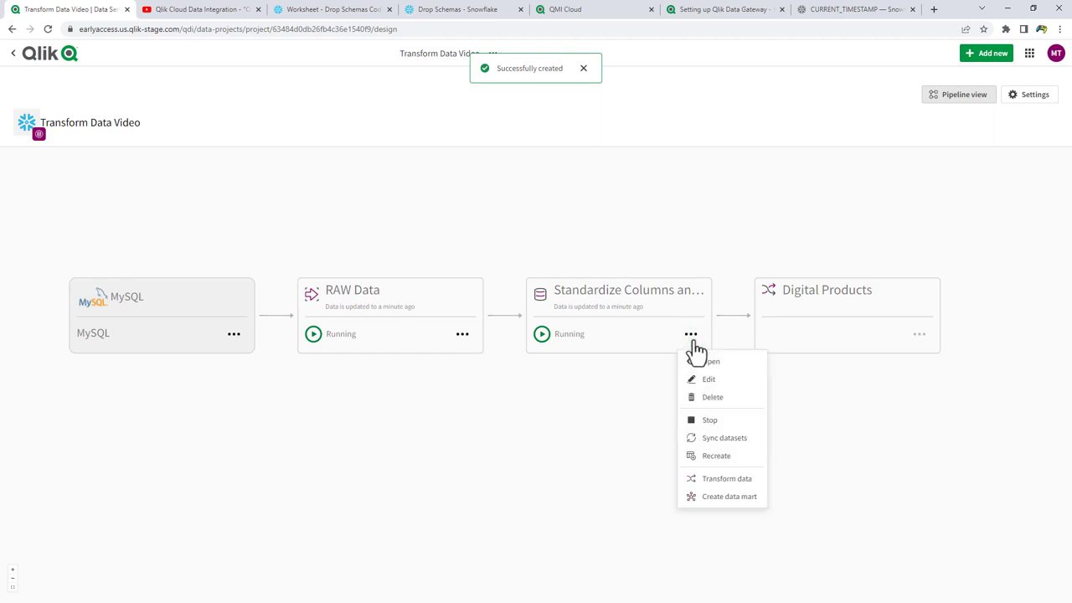
click(729, 480)
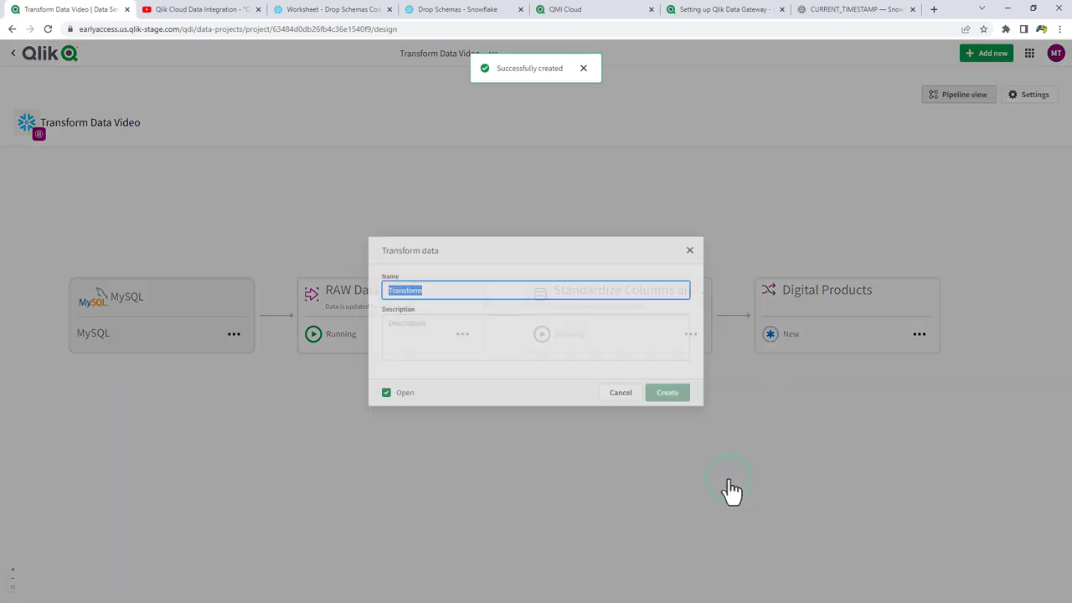
click(456, 291)
double_click(456, 291)
text(Analog Products)
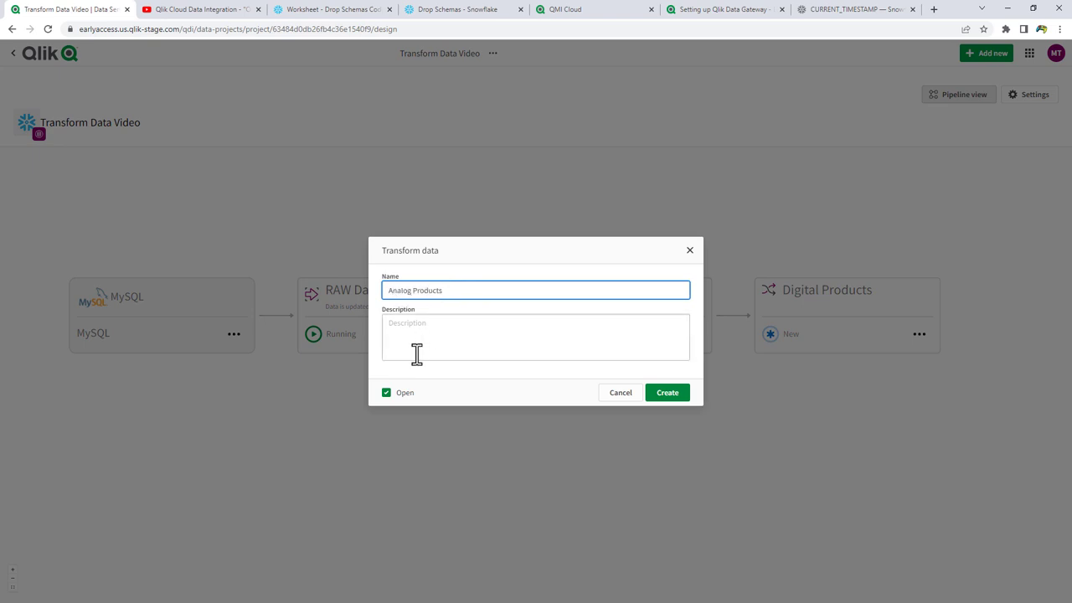
click(387, 393)
click(663, 395)
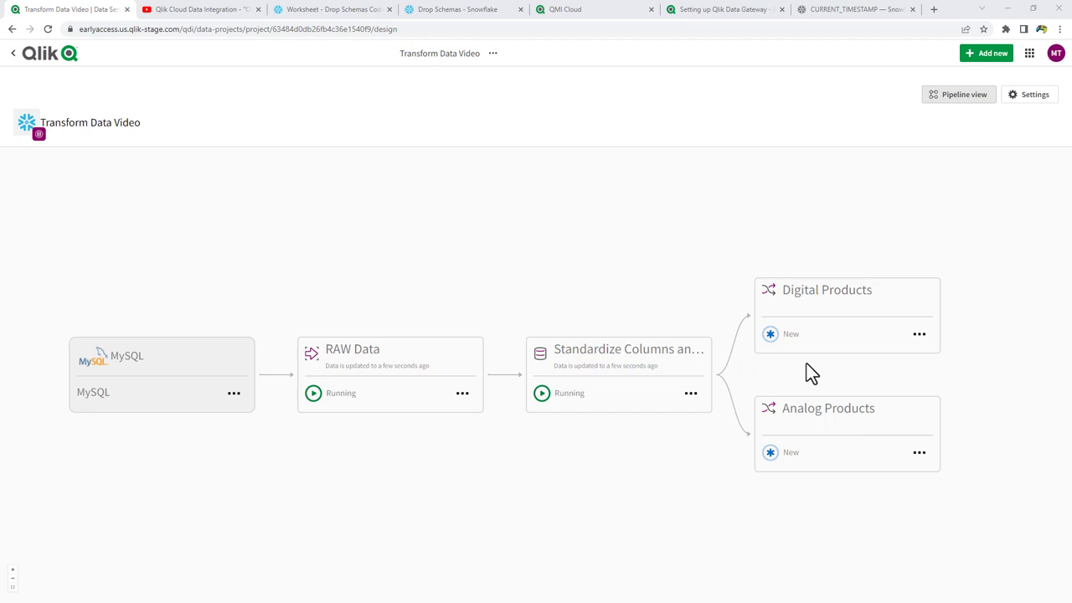
Open the Digital Products transform for design.
mouse_move(830, 317)
click(849, 302)
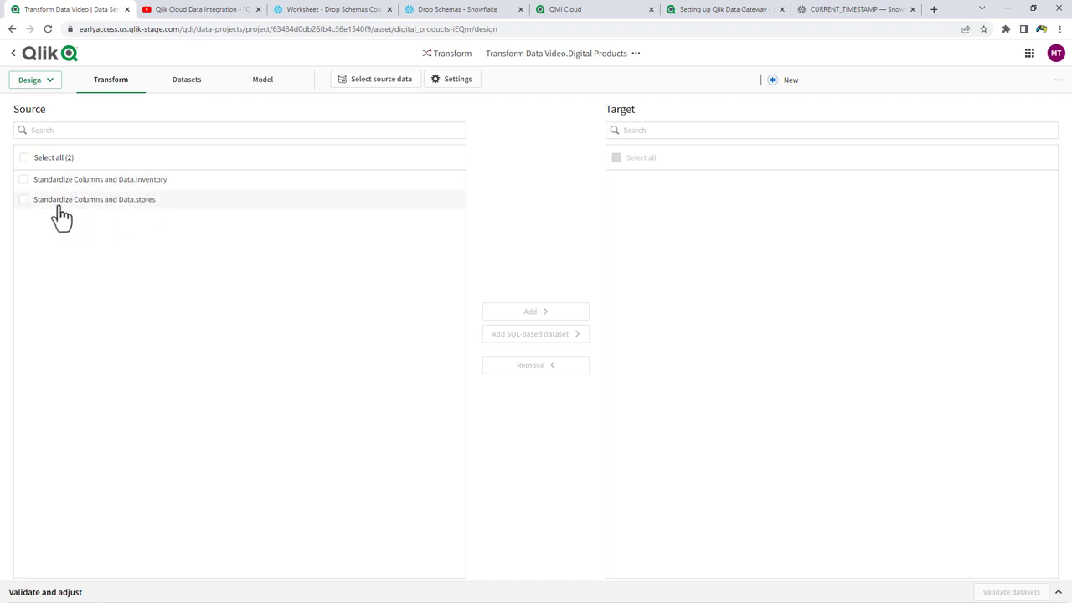
click(25, 180)
click(558, 322)
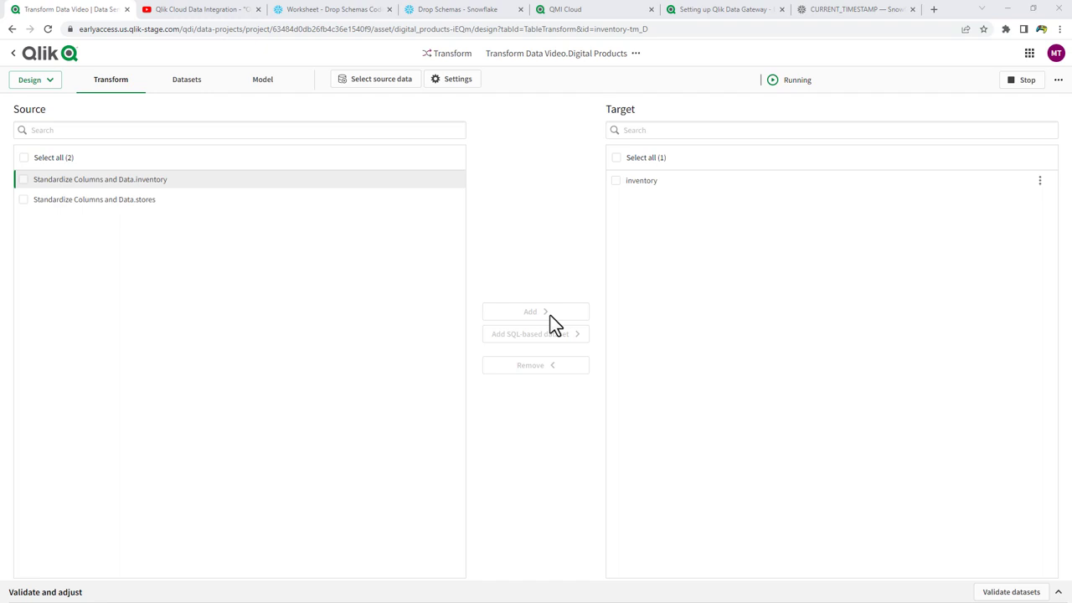
click(616, 182)
click(541, 367)
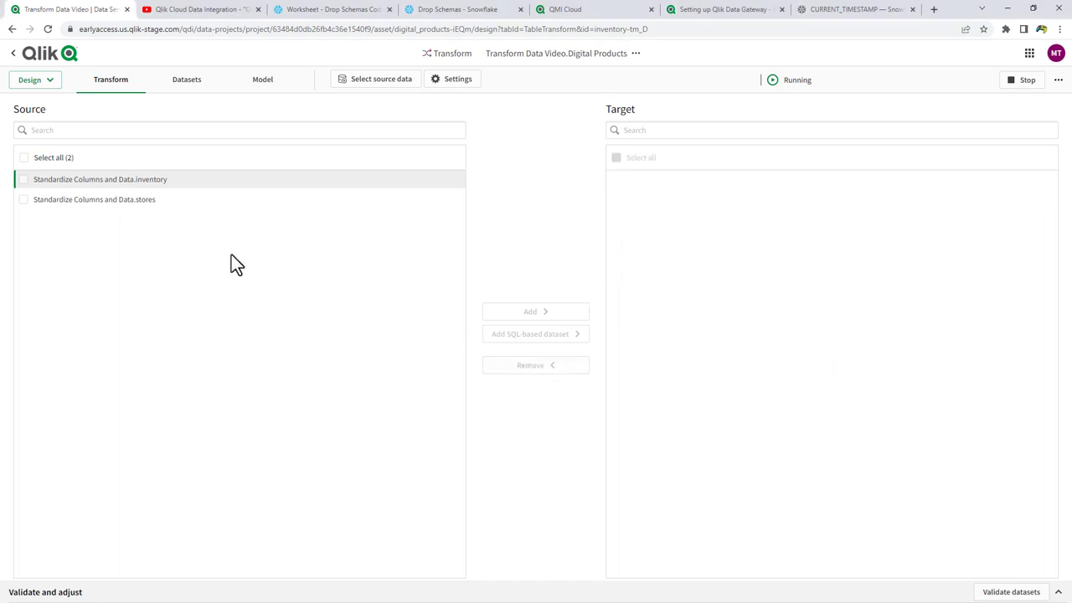
Add the Standardize Columns and Data.inventory dataset to the Digital Products target as a regular dataset instead of an SQL-based one.
click(24, 180)
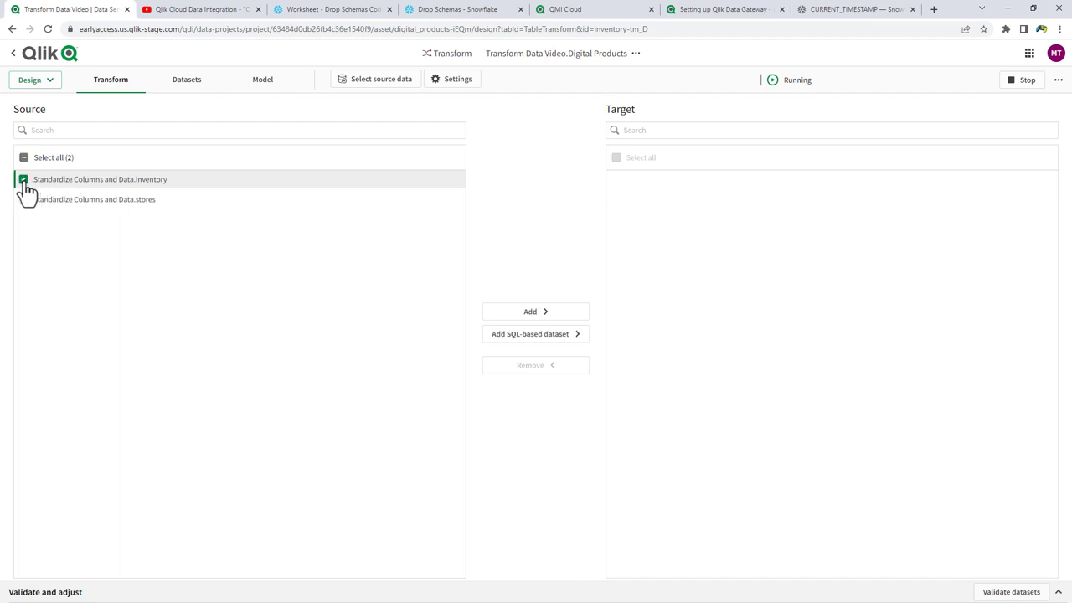
click(532, 340)
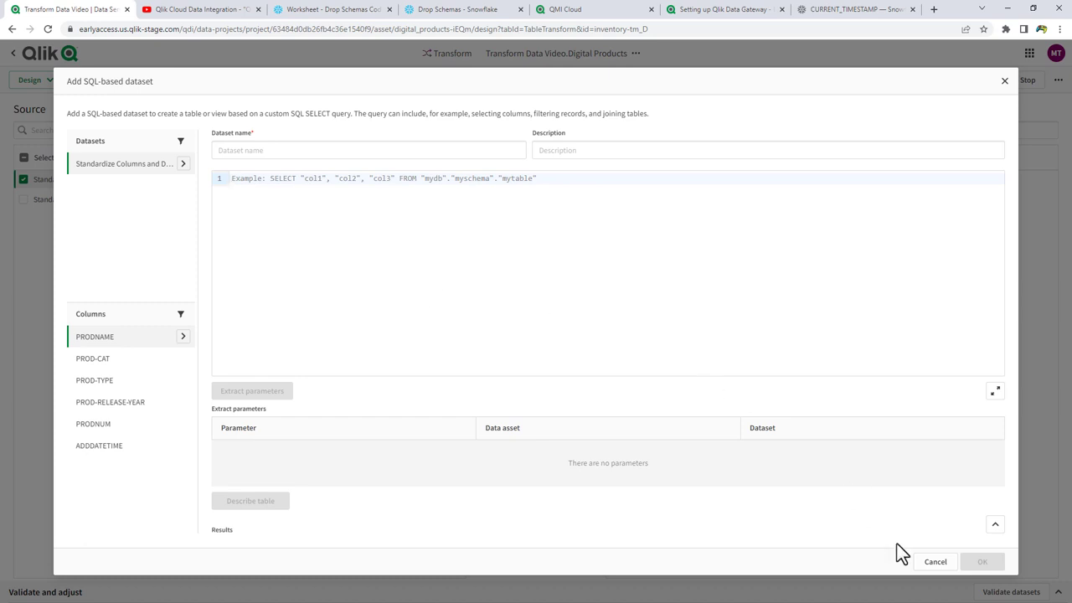
click(922, 562)
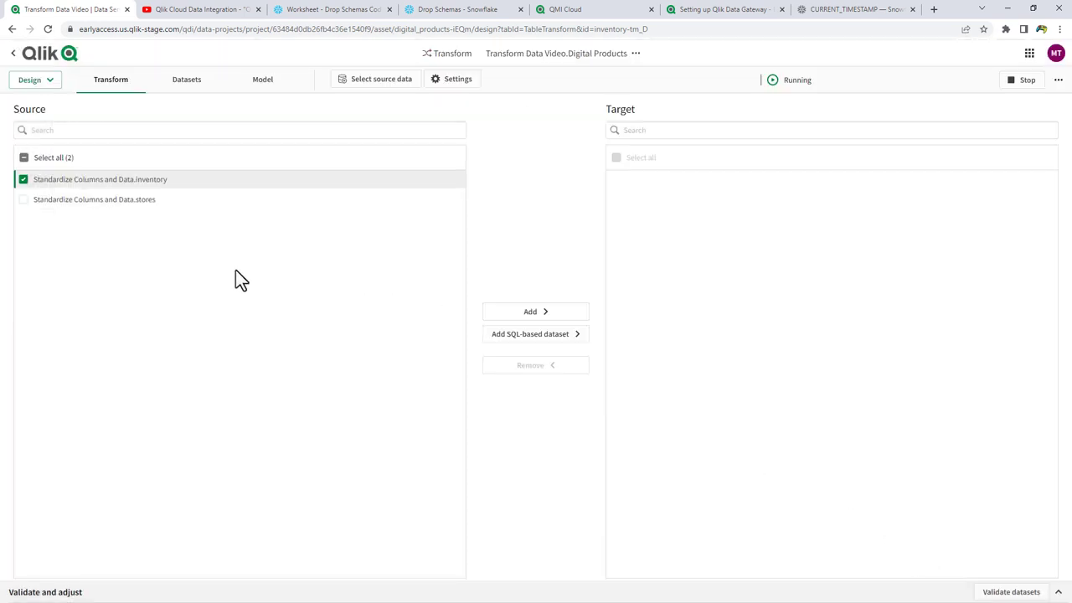
click(528, 315)
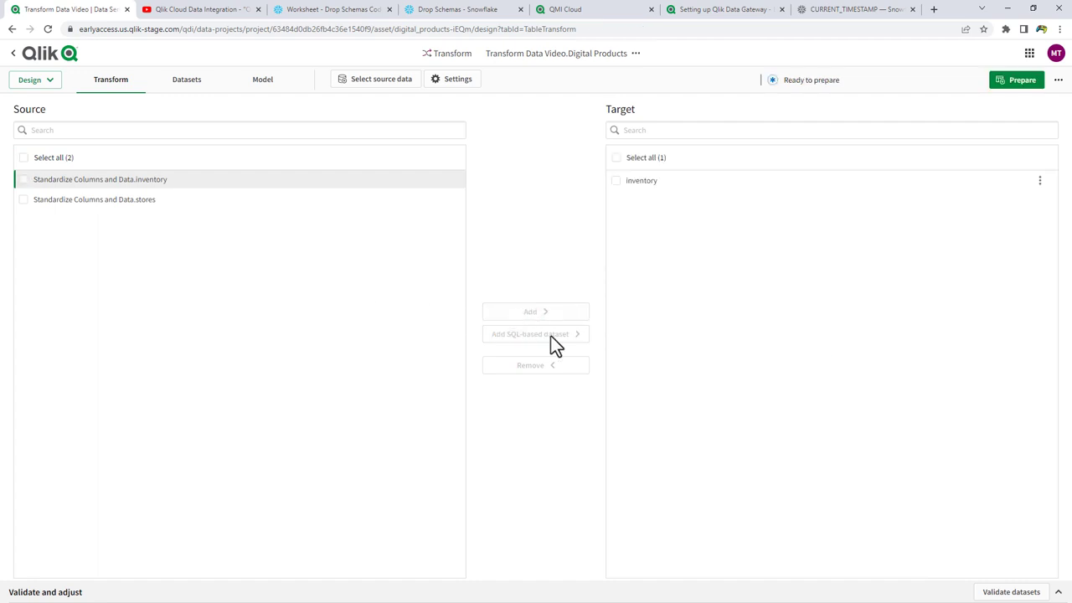
Rename the inventory target dataset to Digital.
click(182, 77)
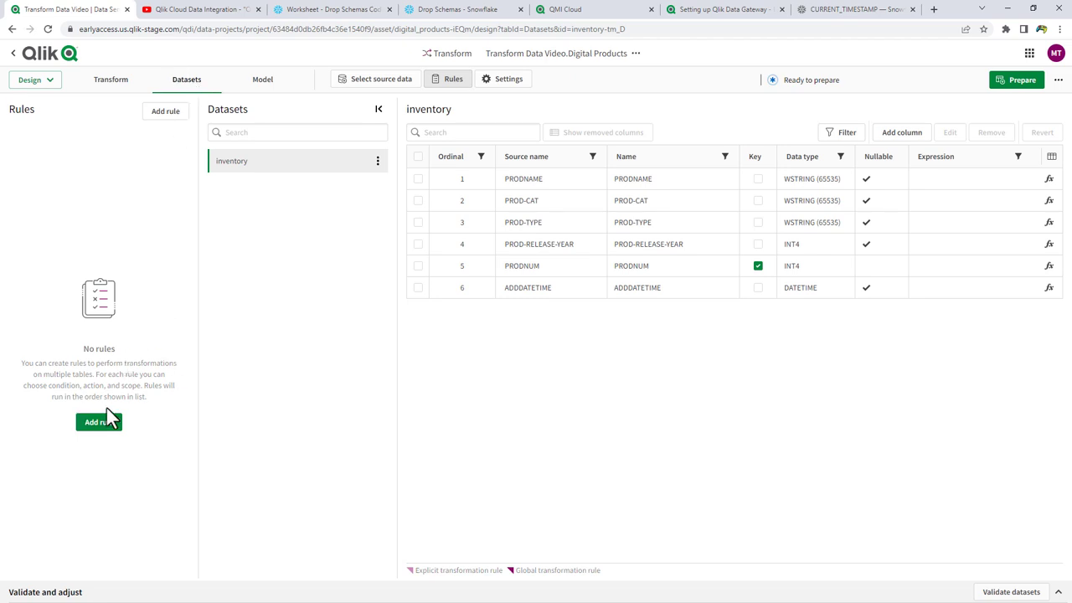
click(377, 163)
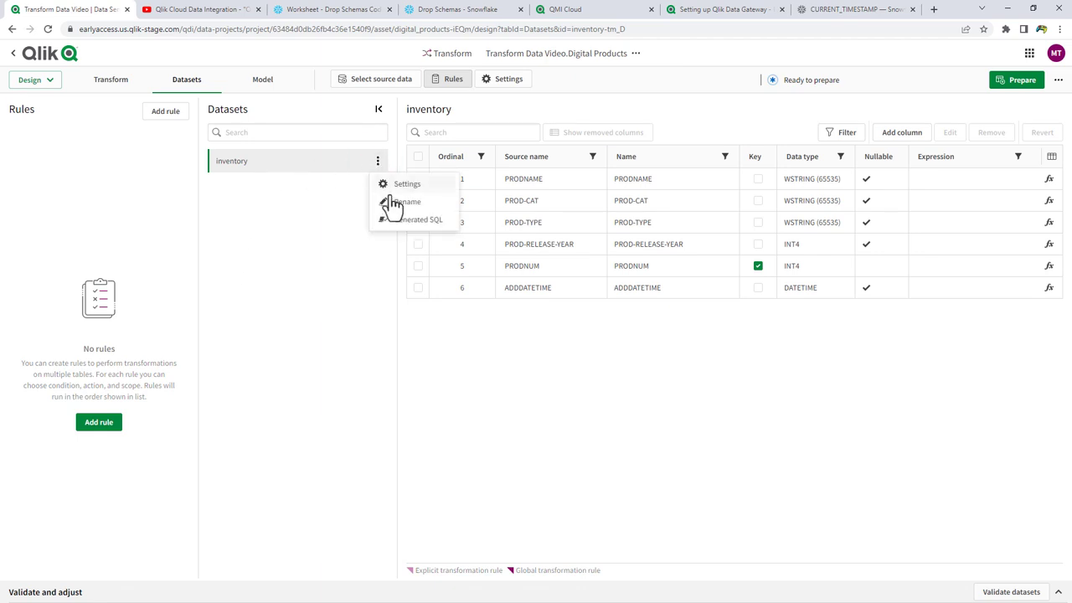
click(392, 201)
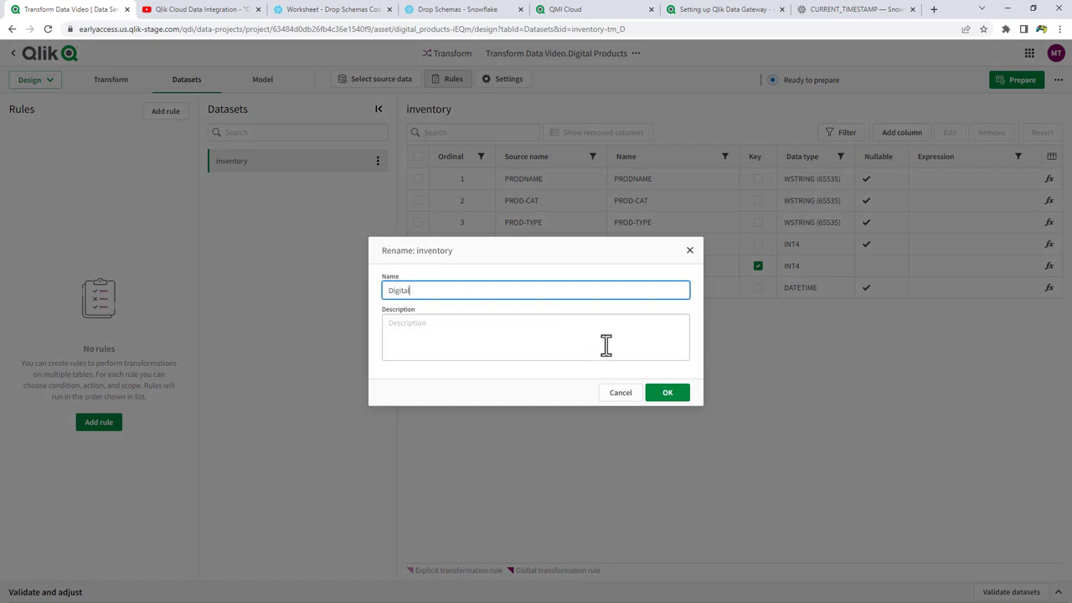
click(668, 398)
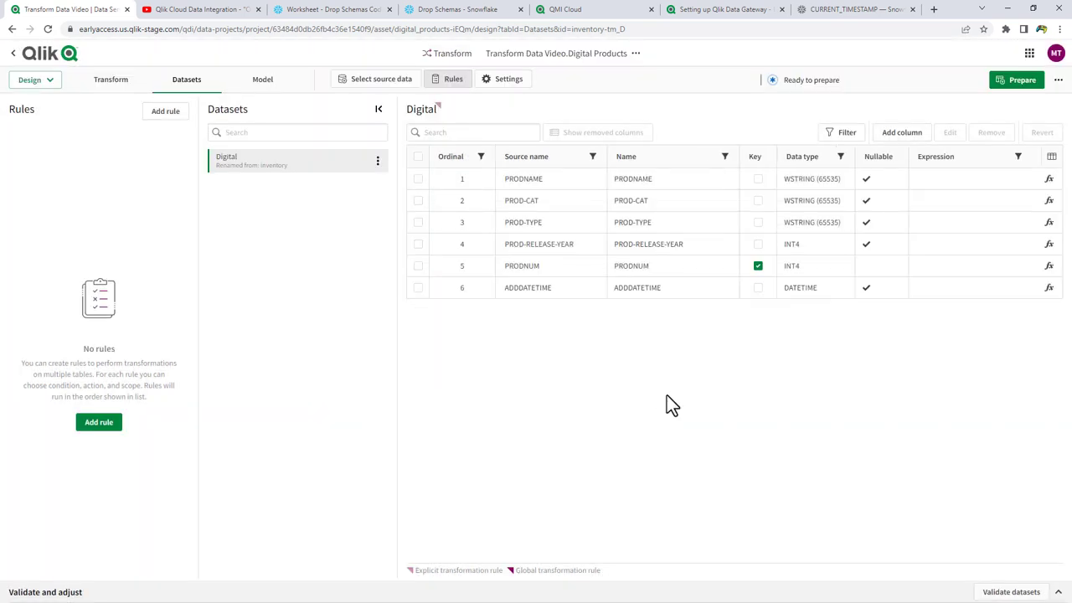
Build a filter expression for the Digital dataset: ${PROD-TYPE} = 'Digital'.
click(841, 136)
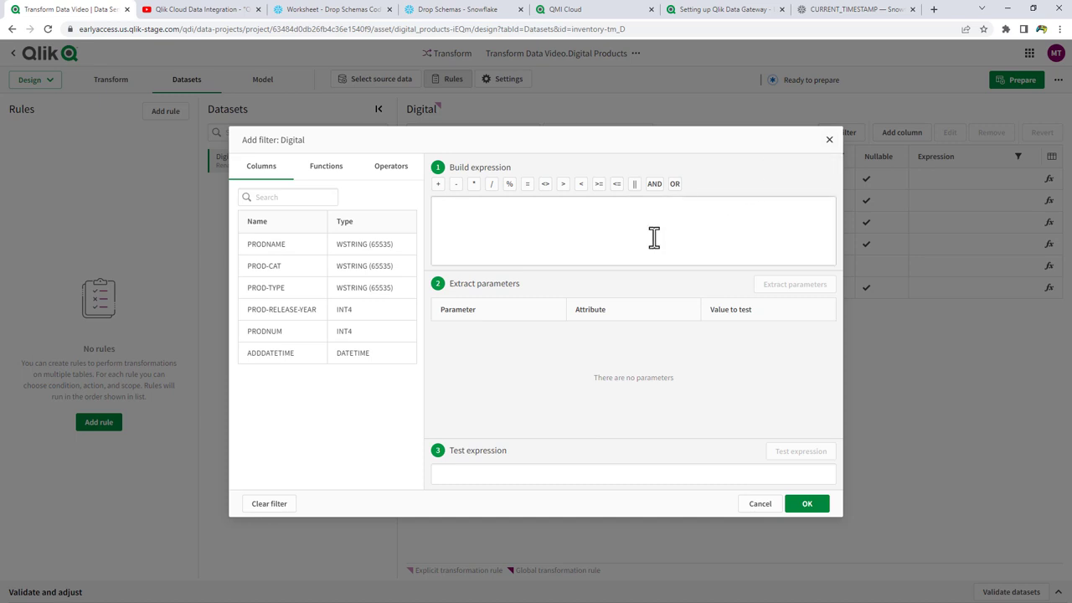
mouse_move(307, 287)
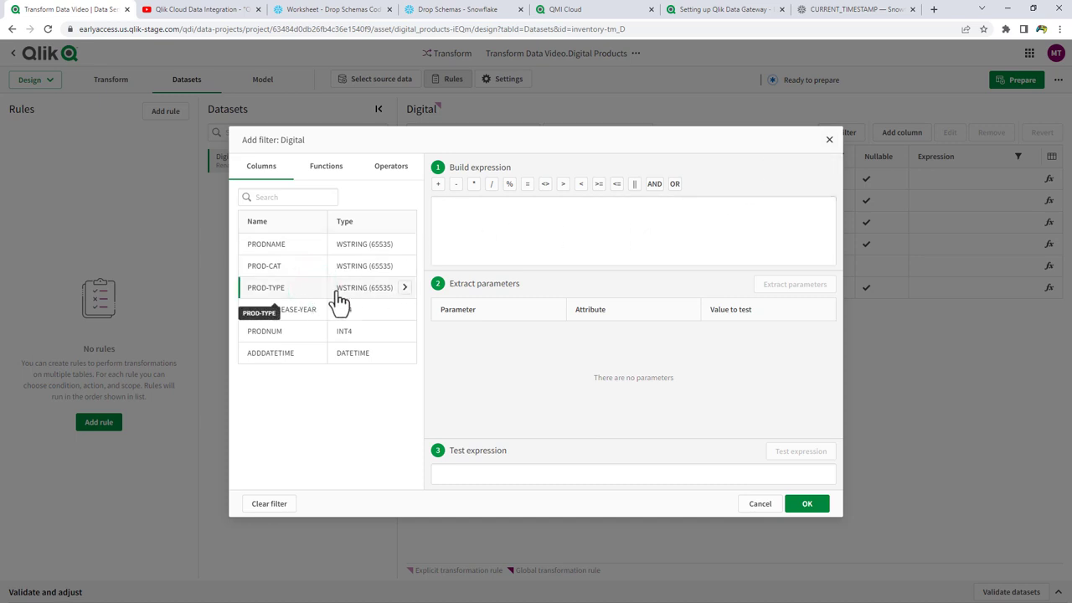
click(405, 289)
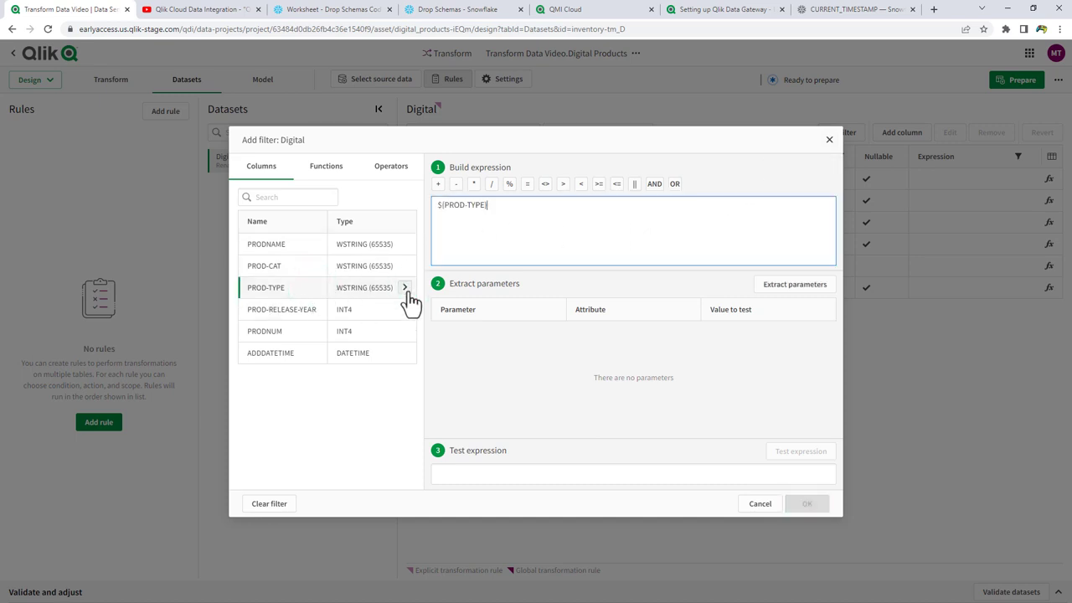
click(532, 211)
click(527, 183)
text('Digital)
Extract the filter's parameters and test the expression with the PROD-TYPE value Digital.
click(769, 287)
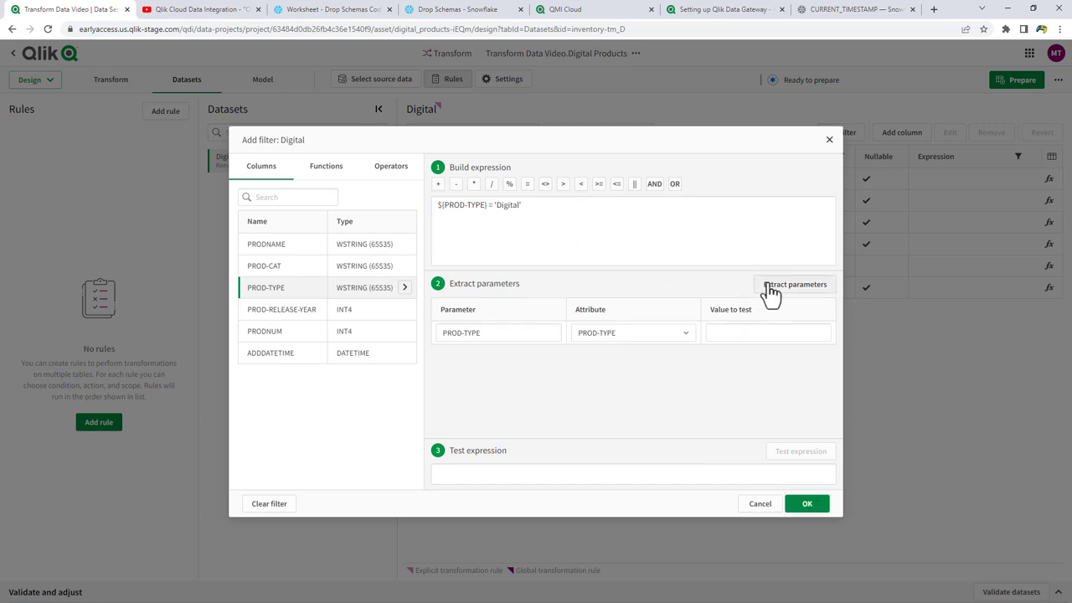
click(751, 332)
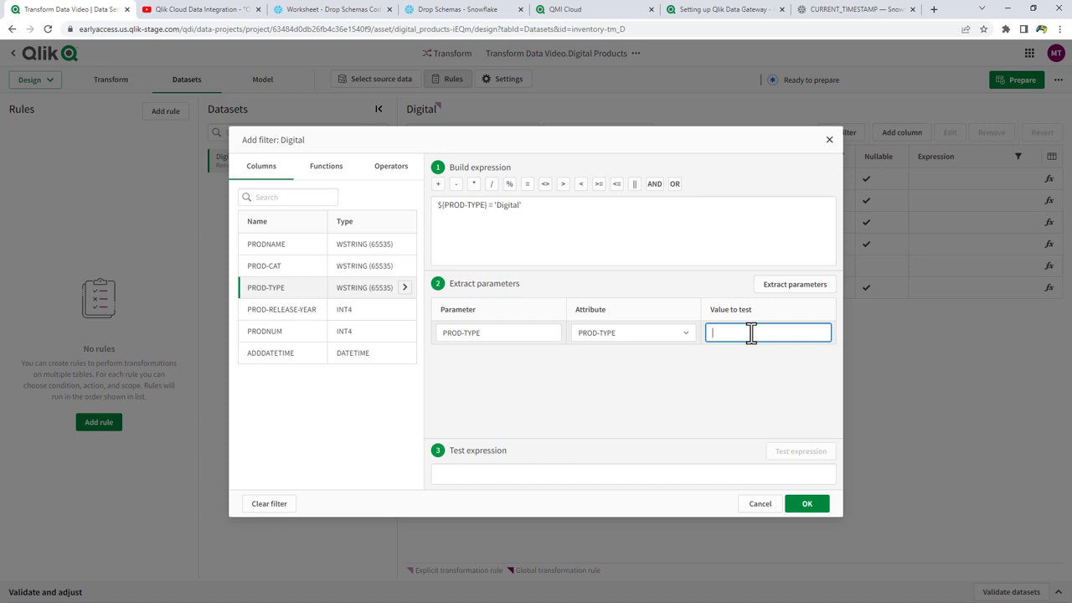
text(Digital)
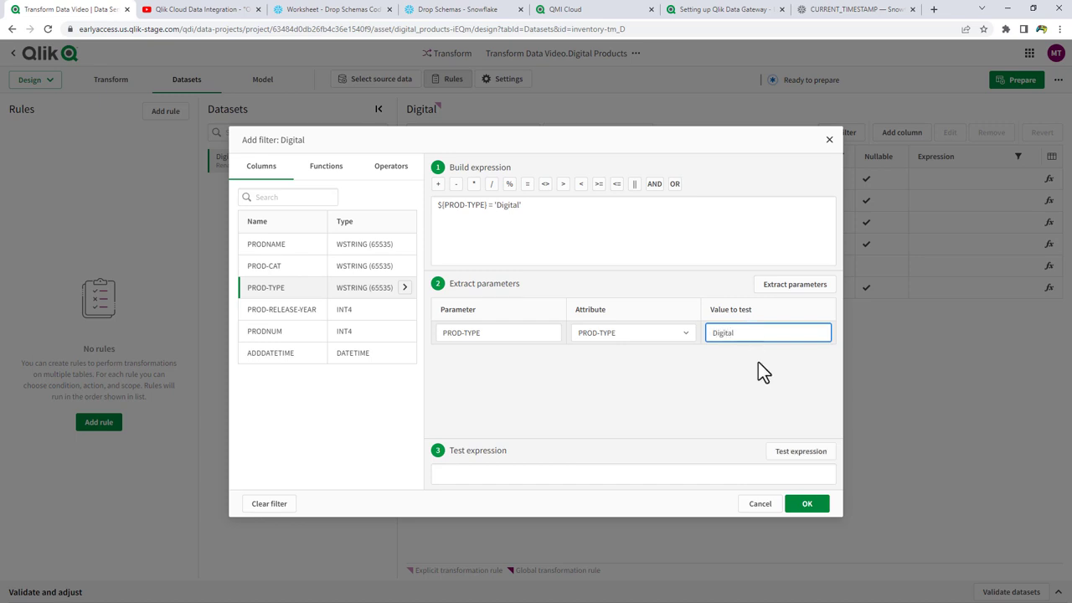
click(790, 456)
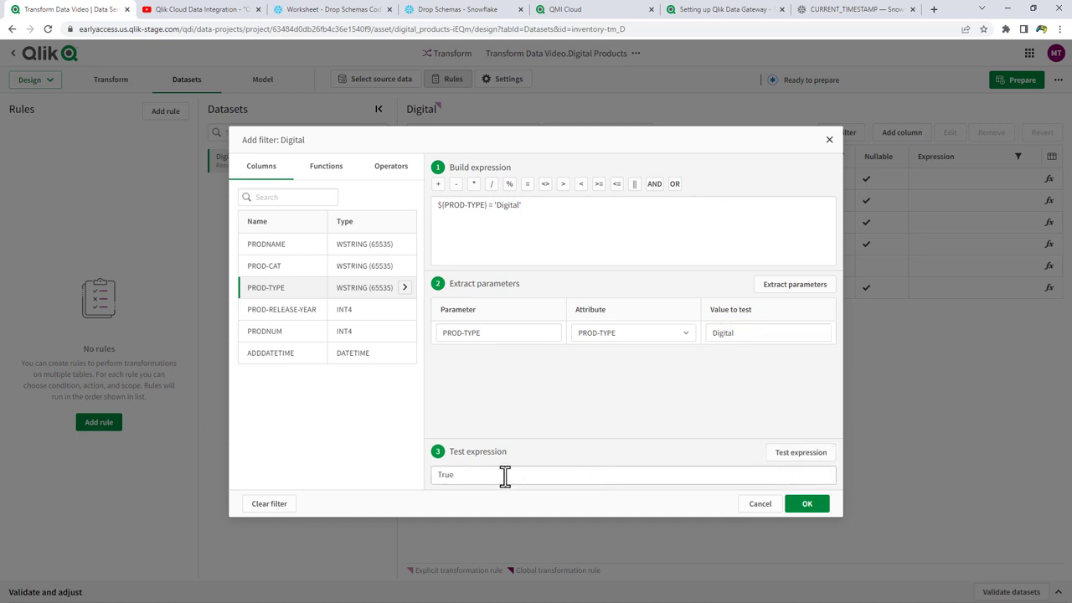
Test the filter expression again with the non-matching PROD-TYPE value sssss.
drag(751, 333, 704, 337)
text(sssss)
click(790, 456)
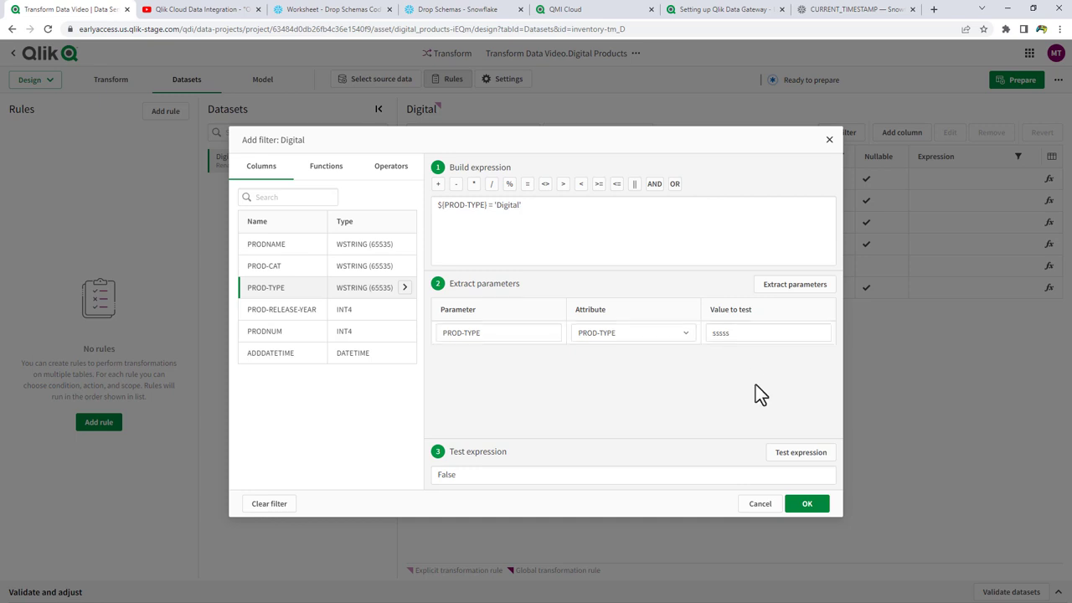
Save the Digital dataset's filter and set the Digital Products data asset schema to reporting.
click(808, 505)
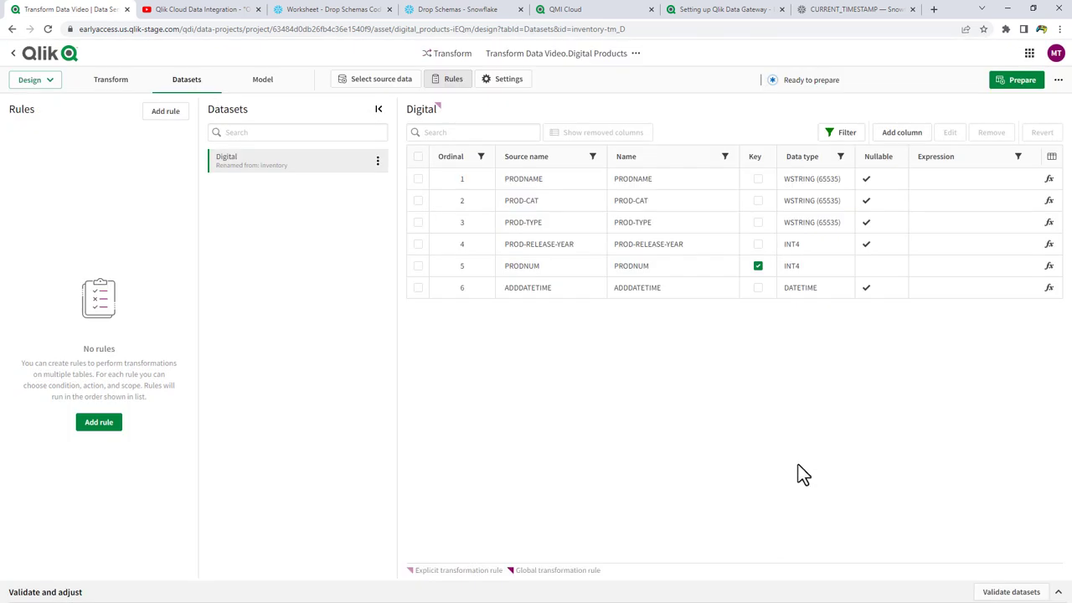
click(507, 83)
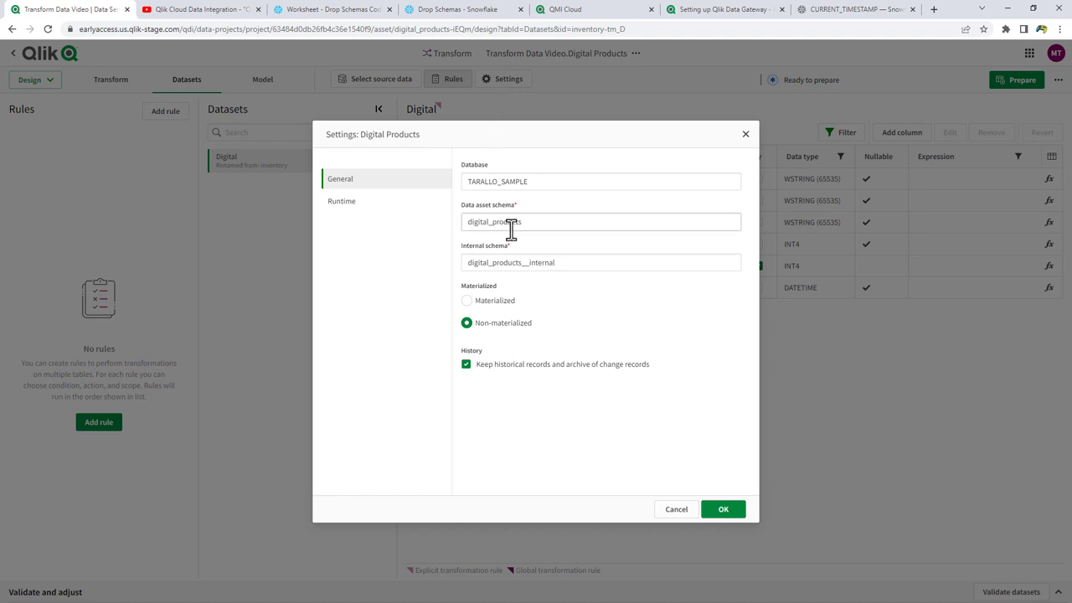
click(559, 222)
double_click(514, 216)
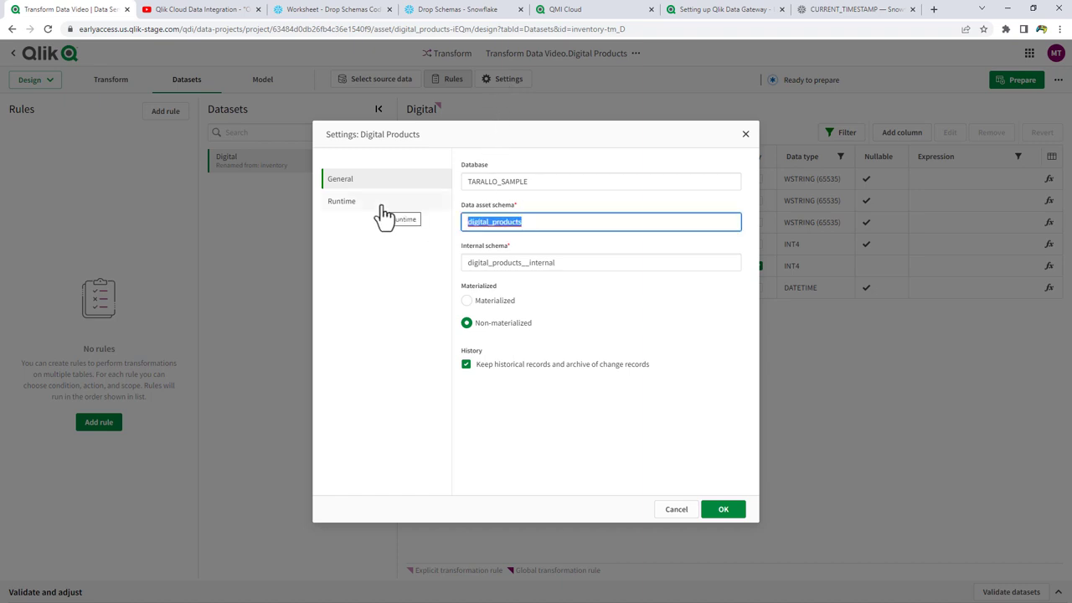
text(reporting)
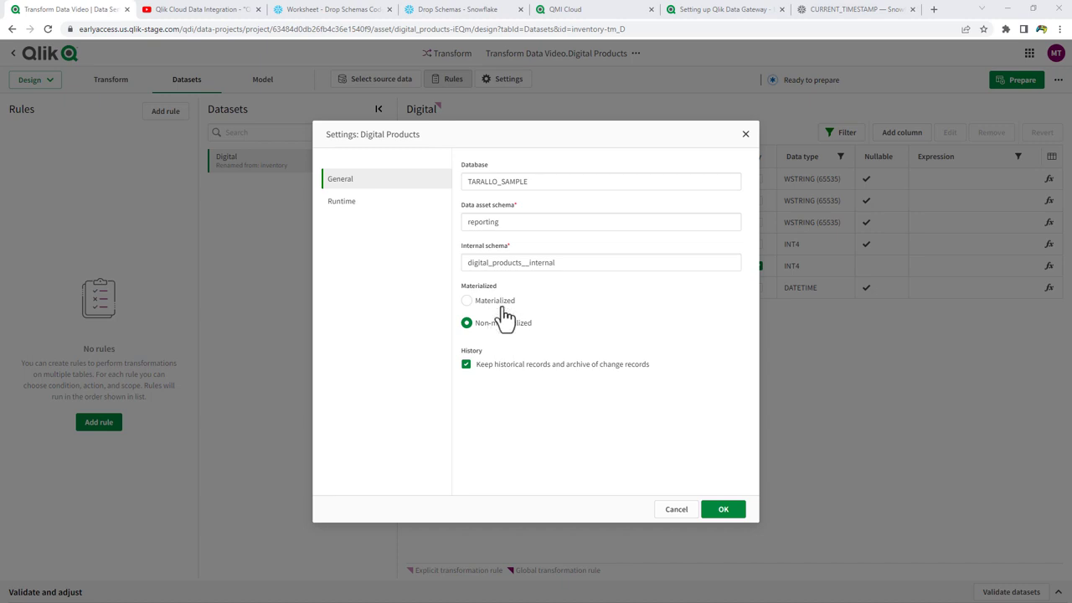
Make the Digital Products output materialized, with an apply interval of 1 minute, and save the settings.
click(468, 301)
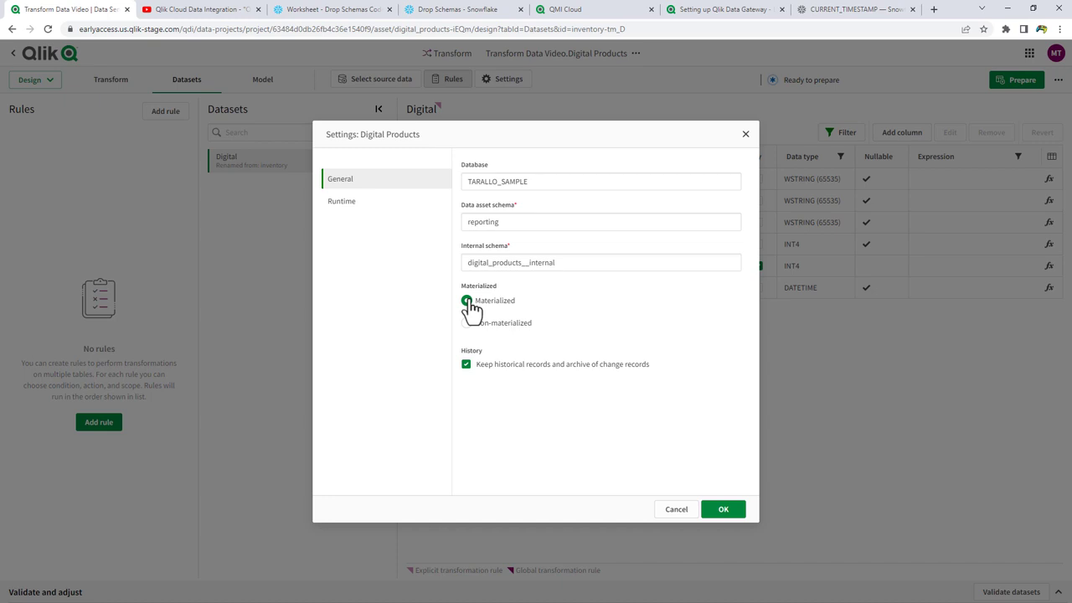
click(374, 207)
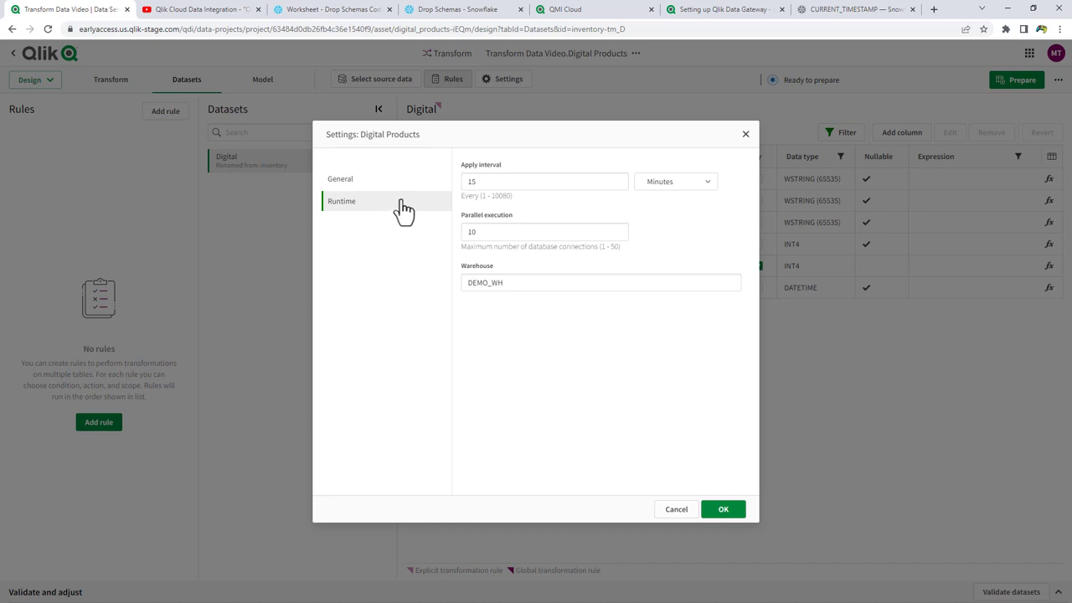
double_click(491, 181)
text(1)
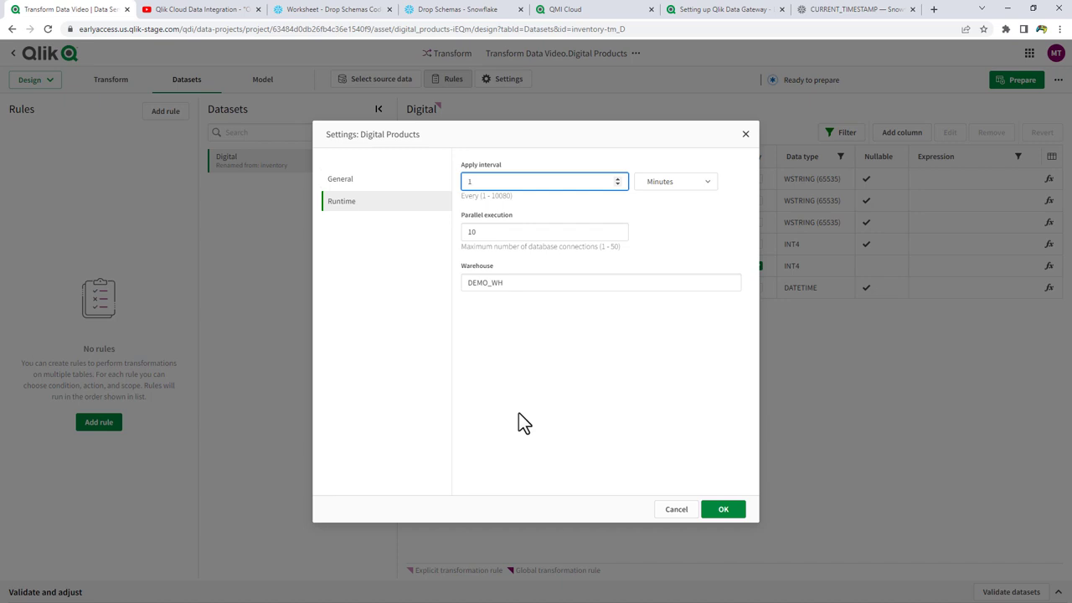
click(355, 183)
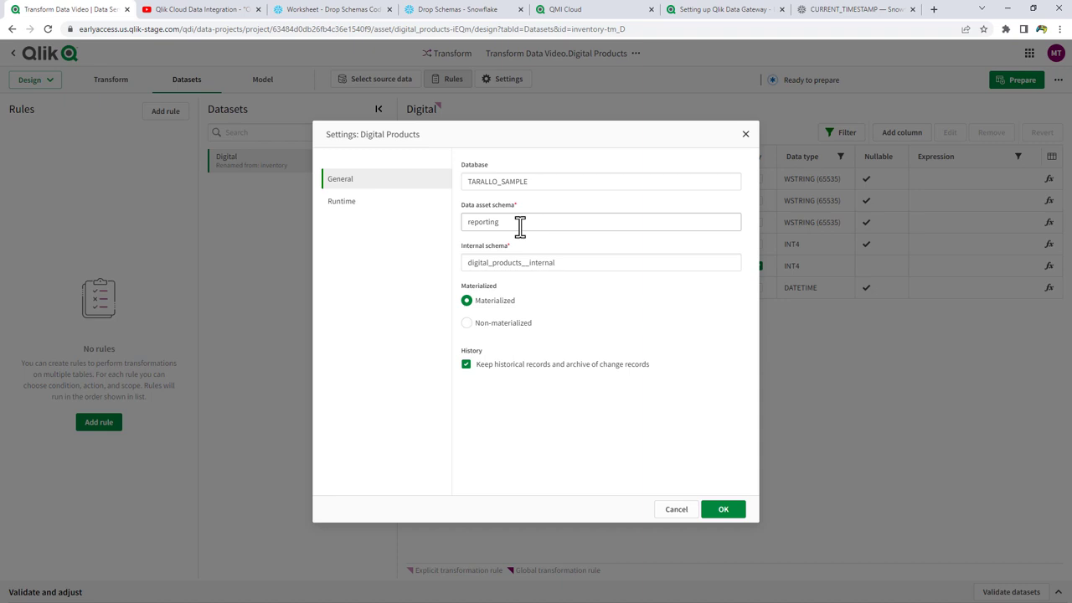
click(730, 512)
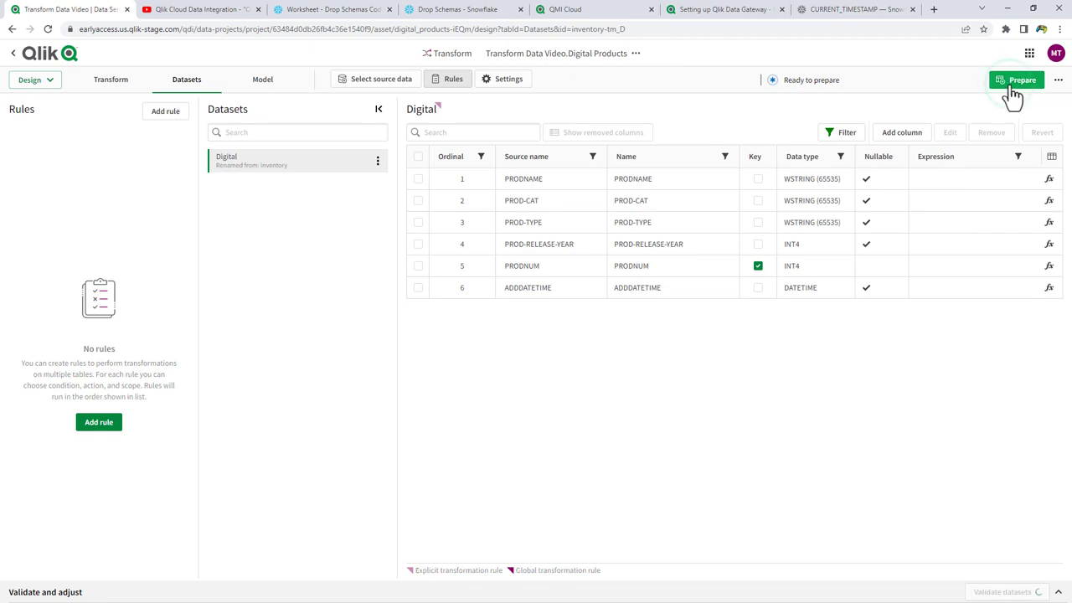
Prepare the Digital Products transform and run it from its monitoring view.
click(1011, 84)
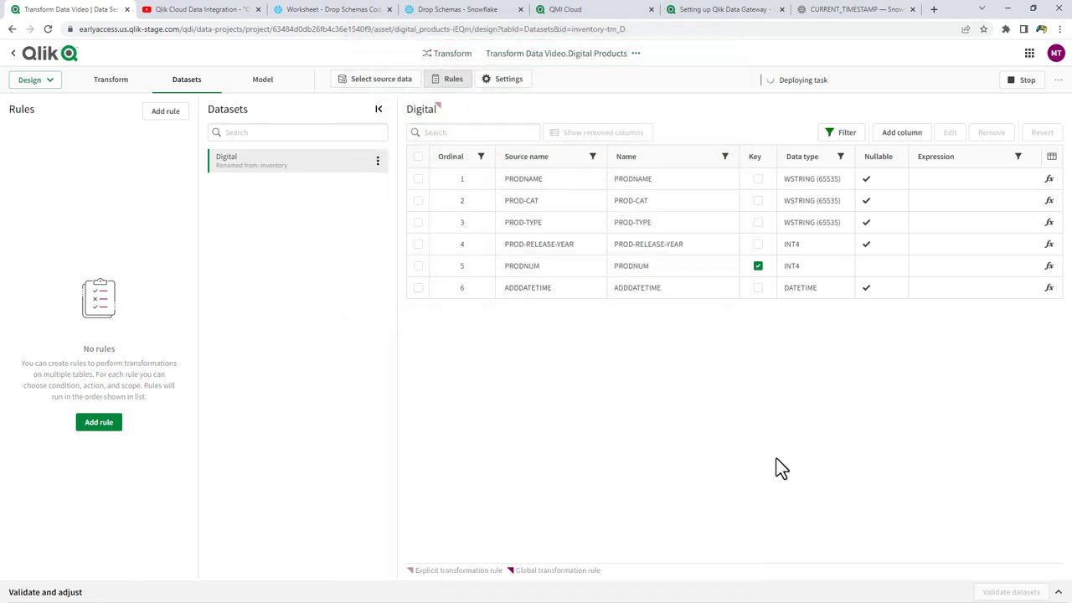
click(49, 81)
click(1024, 81)
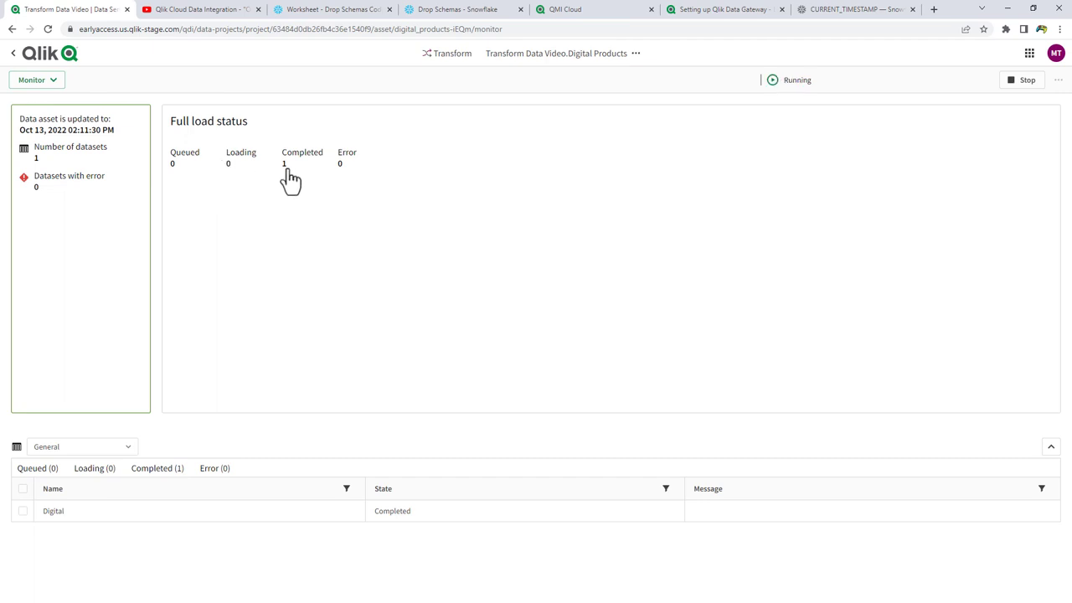
Open the Analog Products transform from the project pipeline and add Standardize Columns and Data.inventory as its target dataset.
click(53, 66)
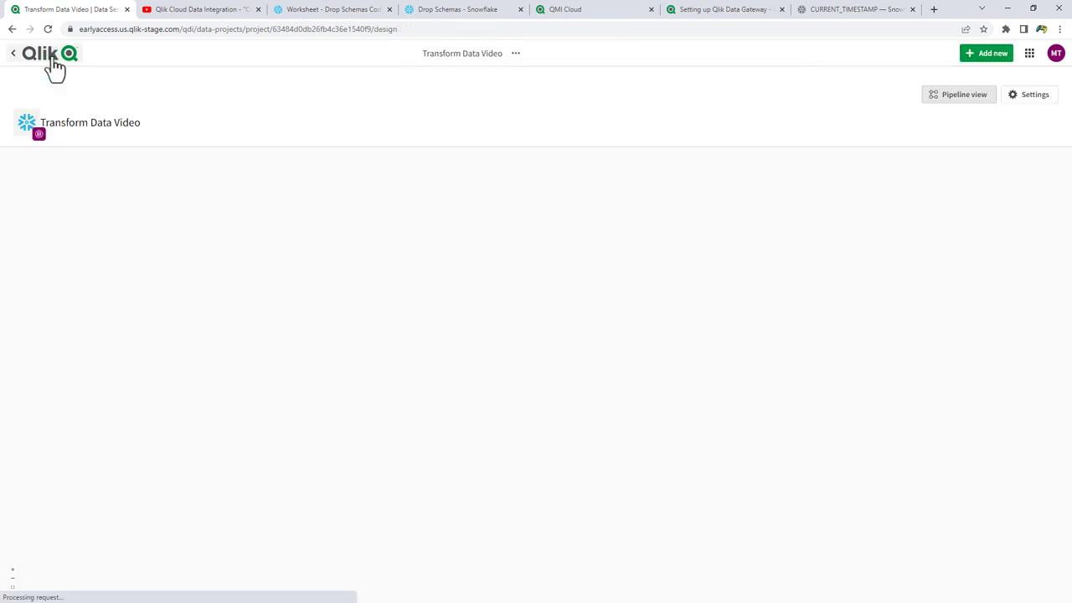
click(908, 429)
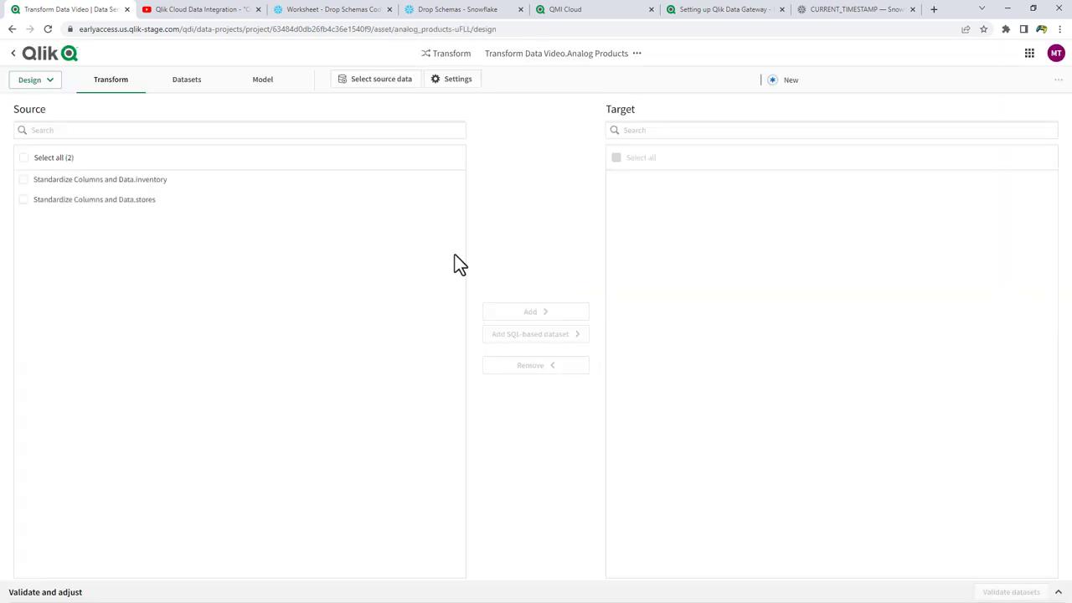
click(24, 181)
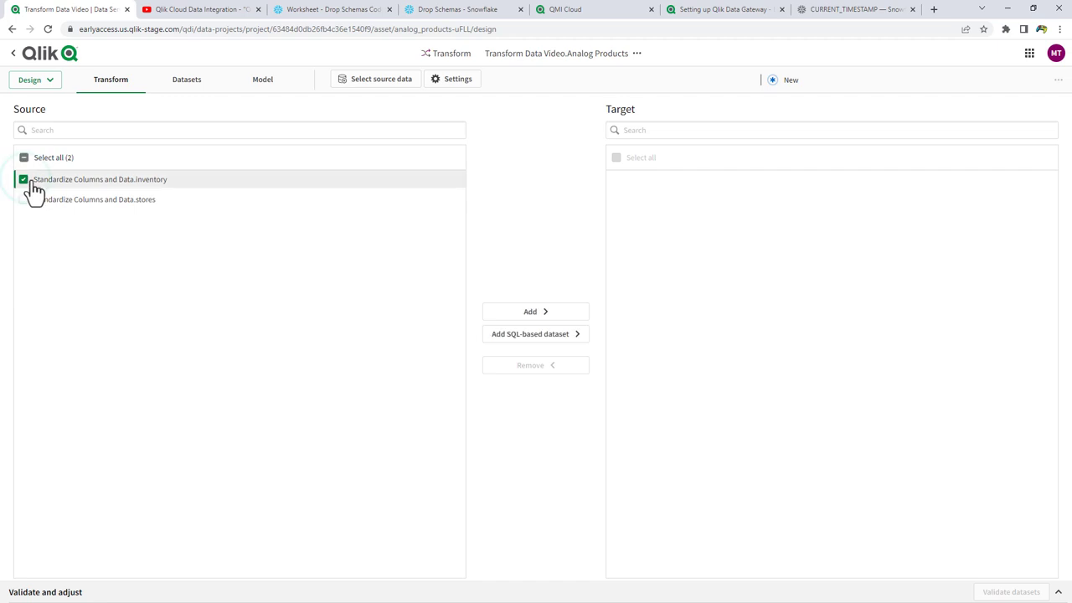
click(536, 319)
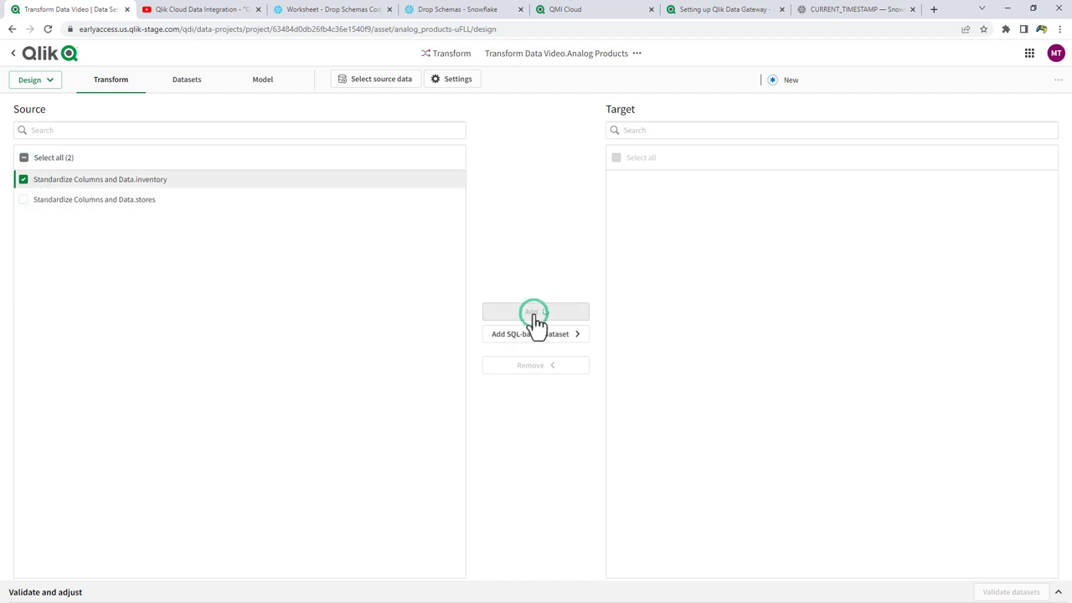
Rename the inventory target dataset of Analog Products to Analog.
click(176, 85)
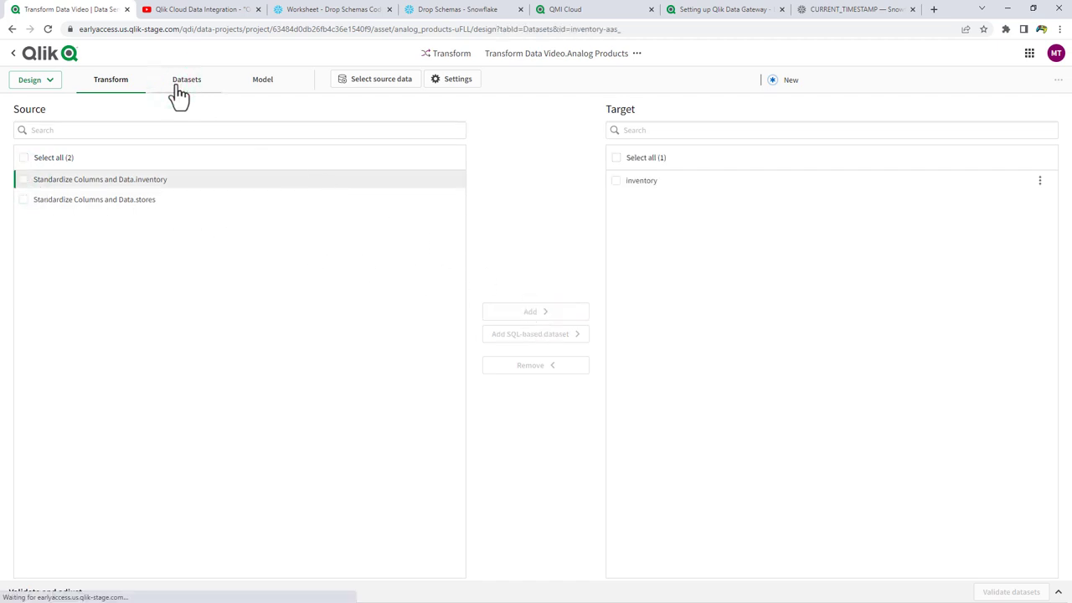
click(377, 161)
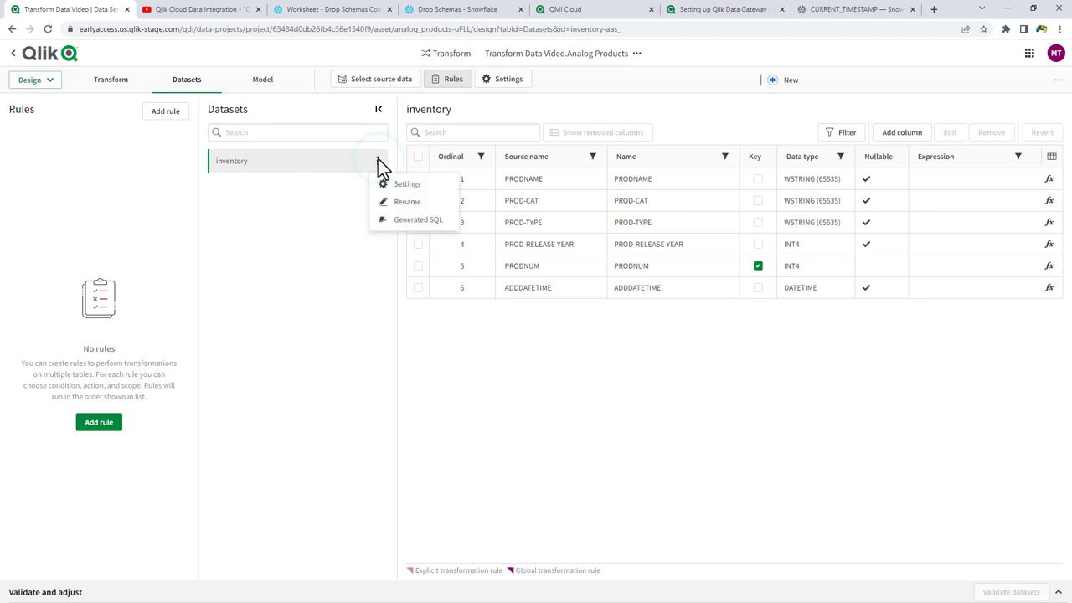
click(399, 202)
text(Analog)
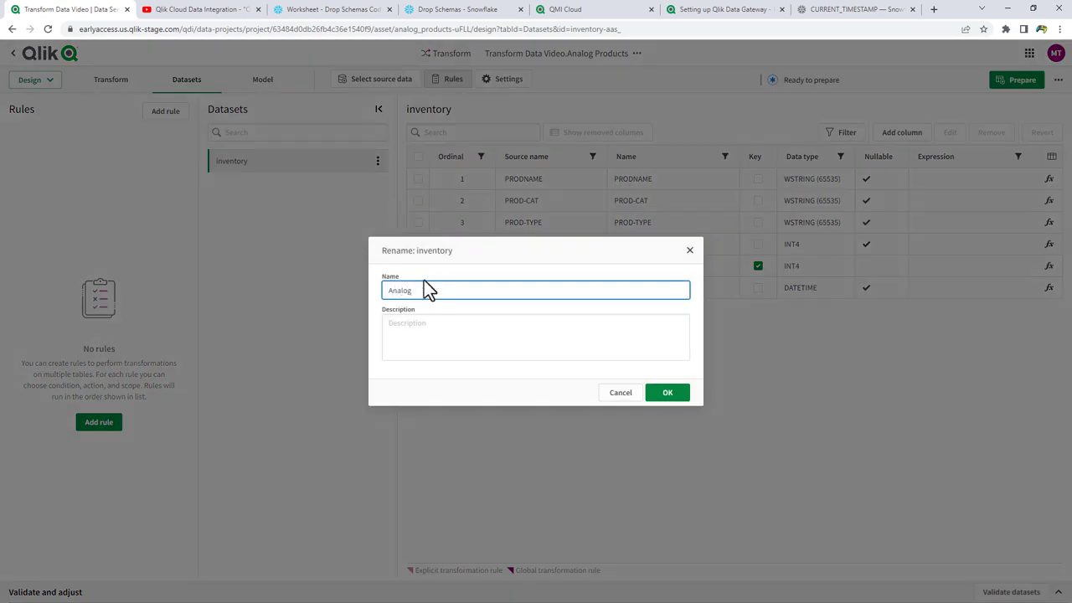
click(665, 396)
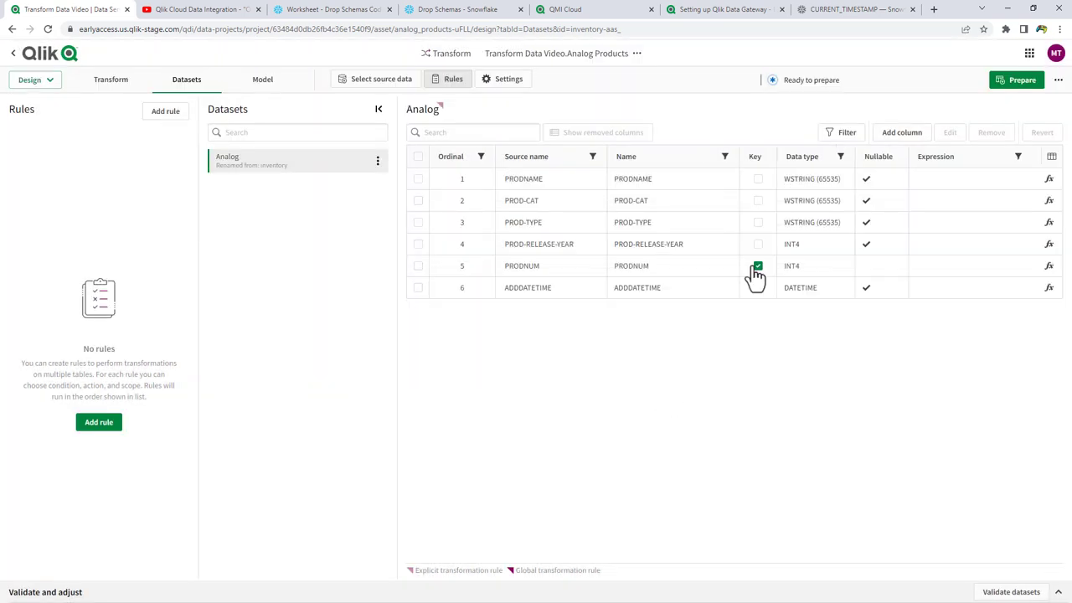
Build a filter expression for the Analog dataset: ${PROD-TYPE}='Analog'.
click(840, 137)
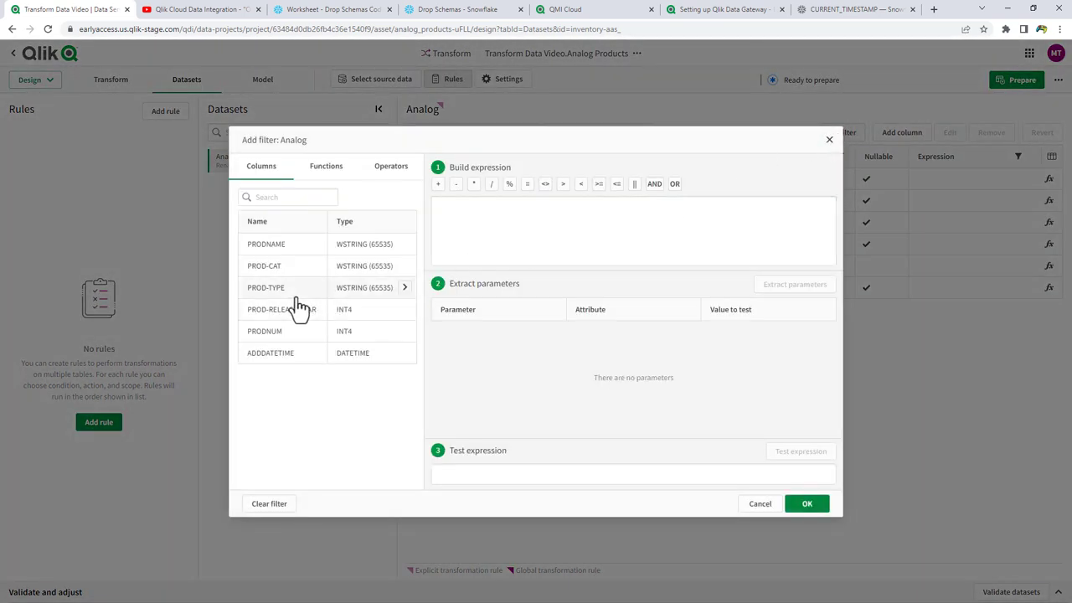
click(405, 287)
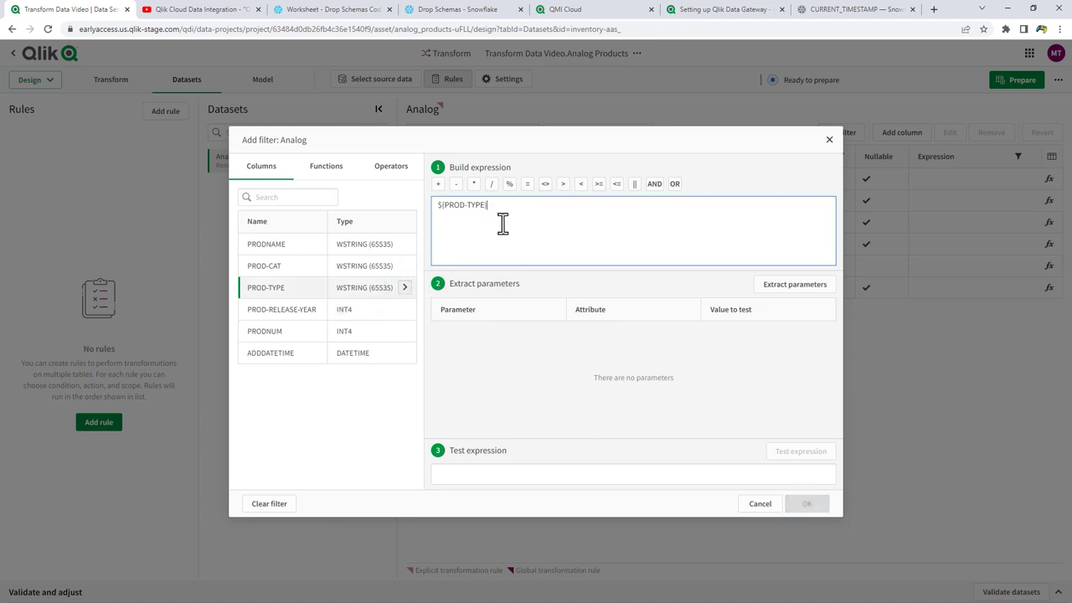
text(='Analog)
Extract the filter's parameters, test it with the PROD-TYPE value Analog, and save the filter.
click(766, 284)
click(760, 334)
text(Analog)
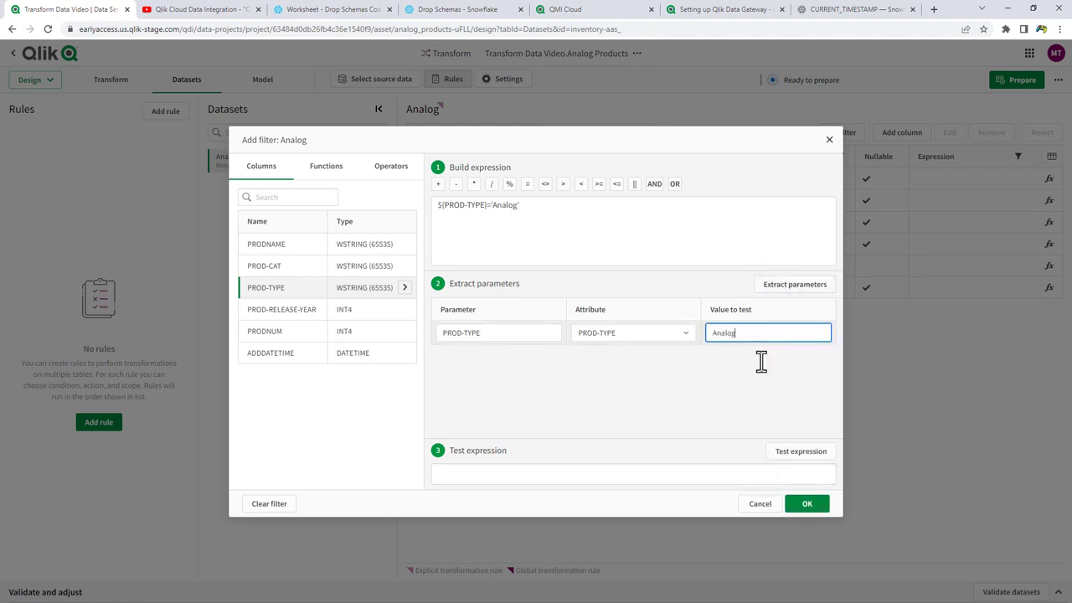
click(794, 454)
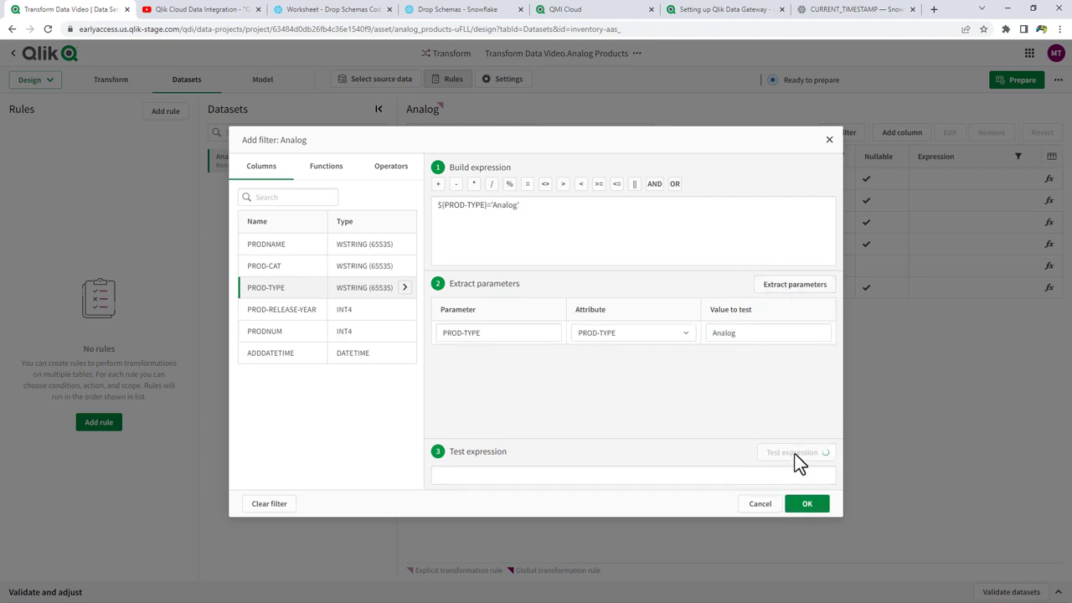
click(807, 505)
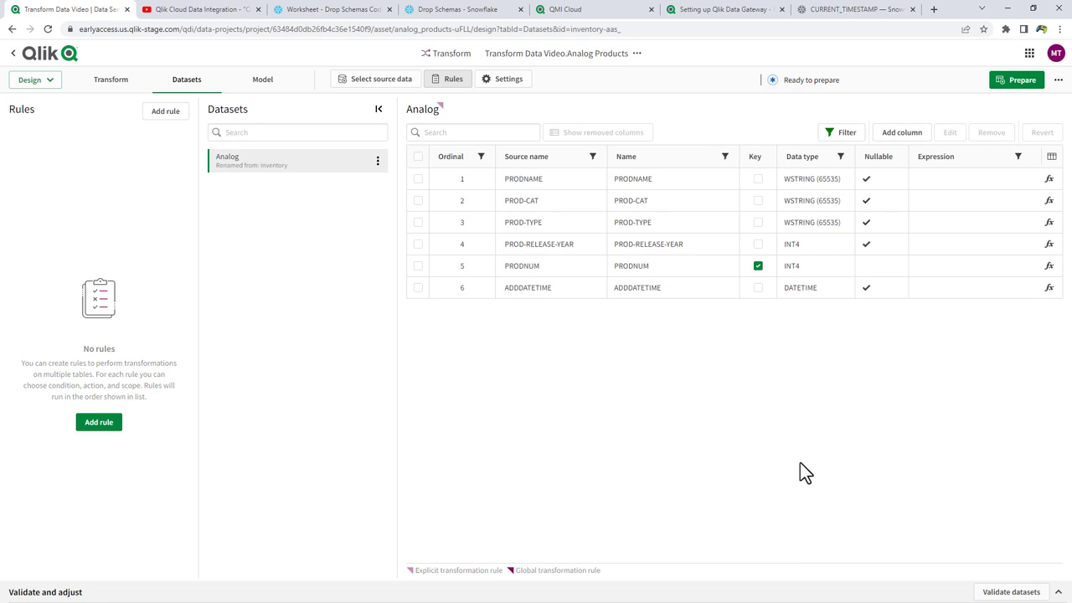
Start a new expression for the Analog dataset's PROD-TYPE column by inserting the logical $IFF function.
click(1049, 224)
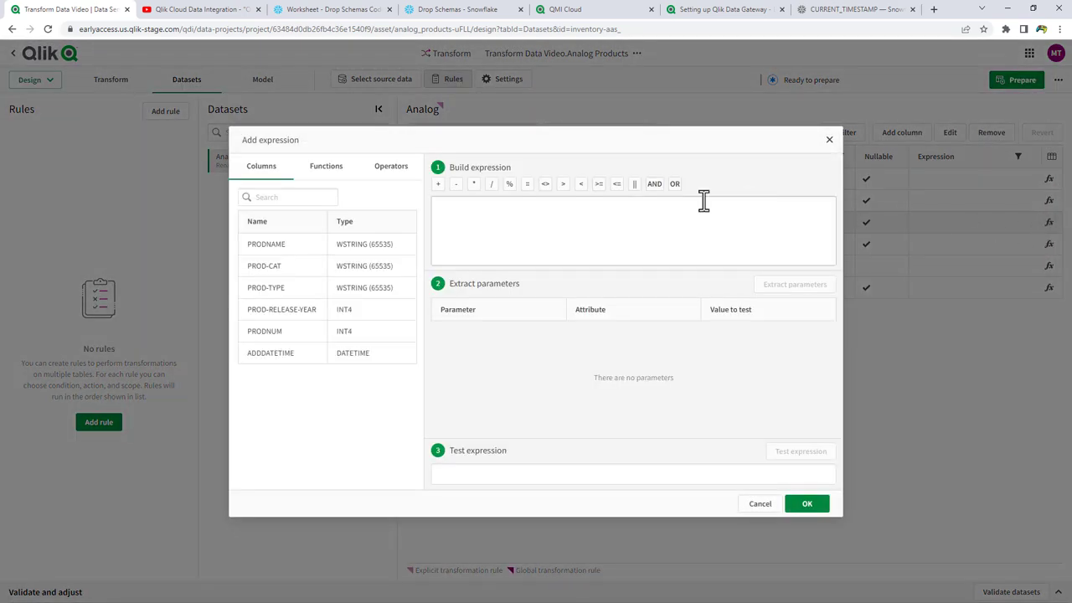
click(339, 177)
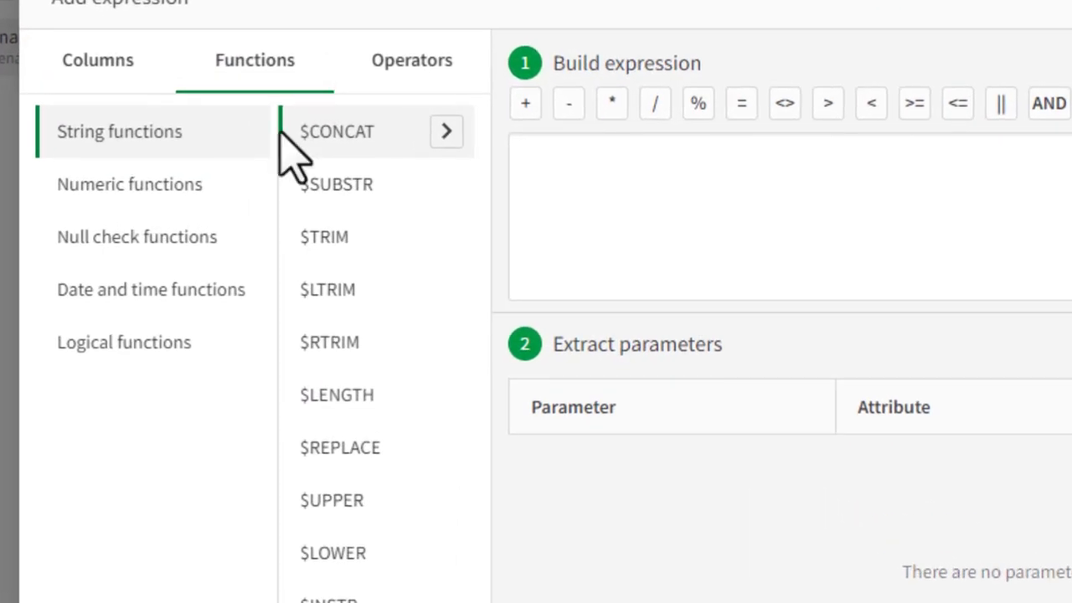
click(205, 345)
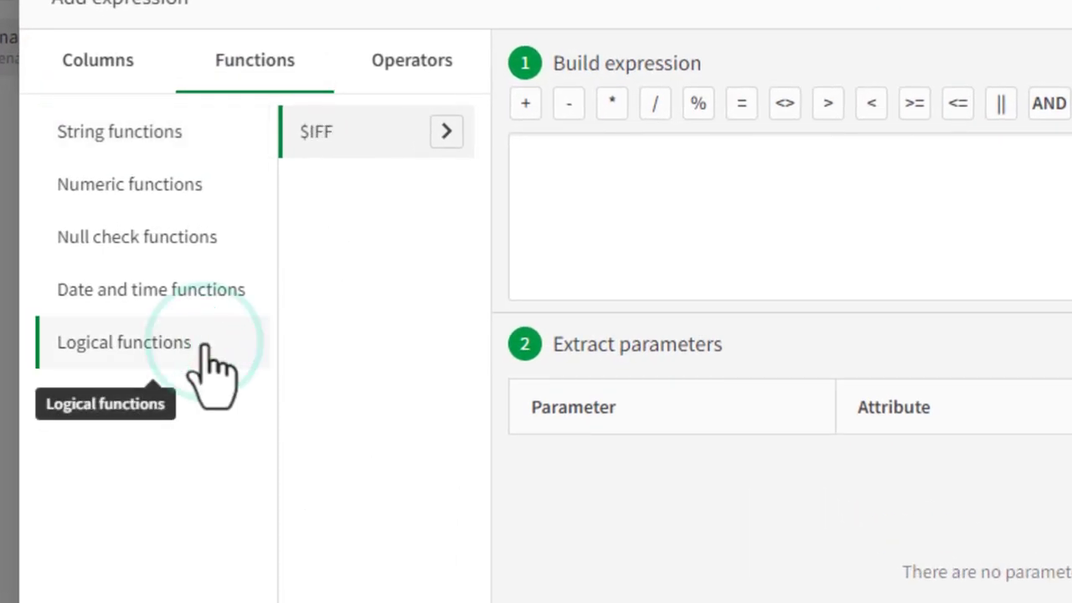
click(447, 132)
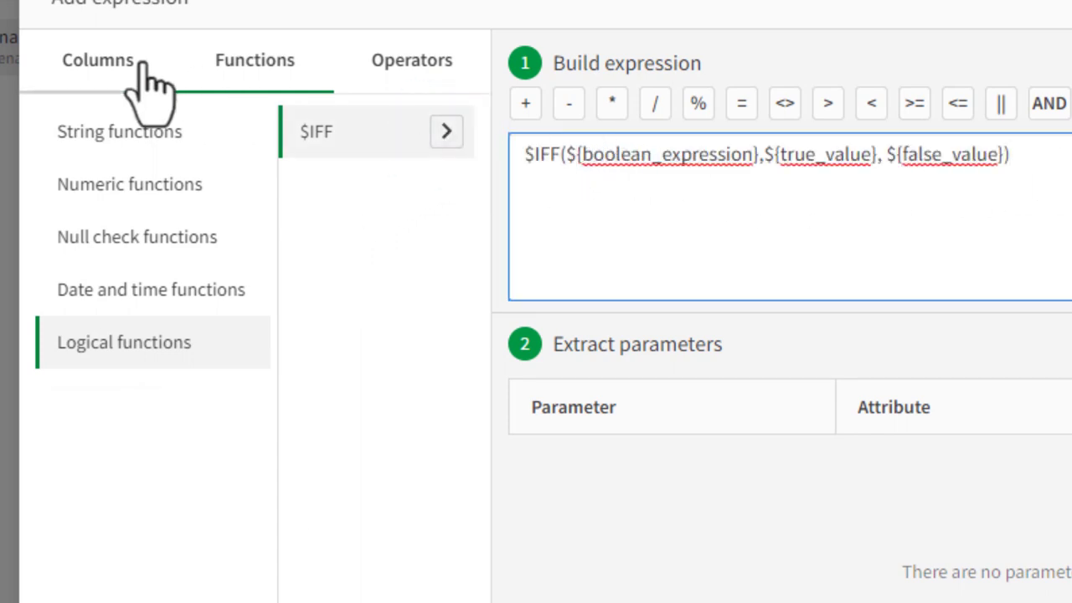
Replace the boolean_expression placeholder in the $IFF function with ${PROD-TYPE}='Analog'.
click(95, 67)
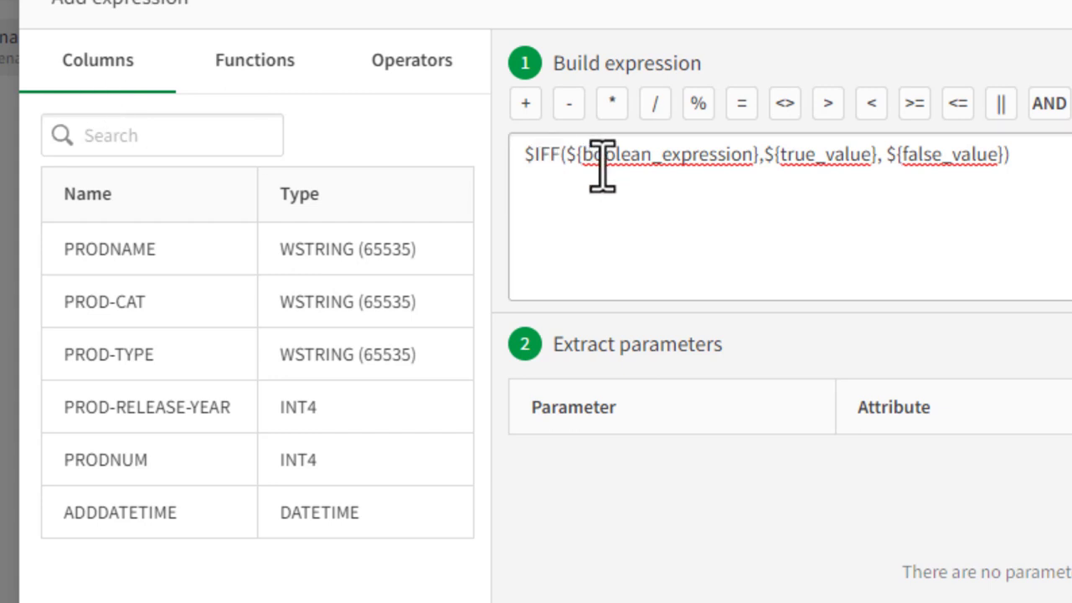
drag(568, 156, 763, 162)
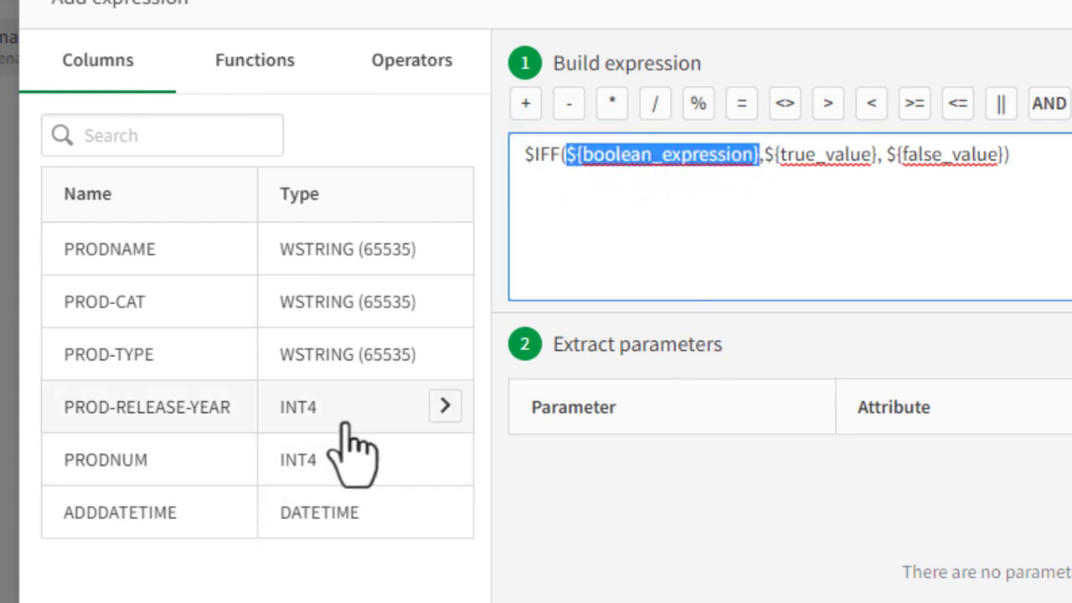
click(445, 352)
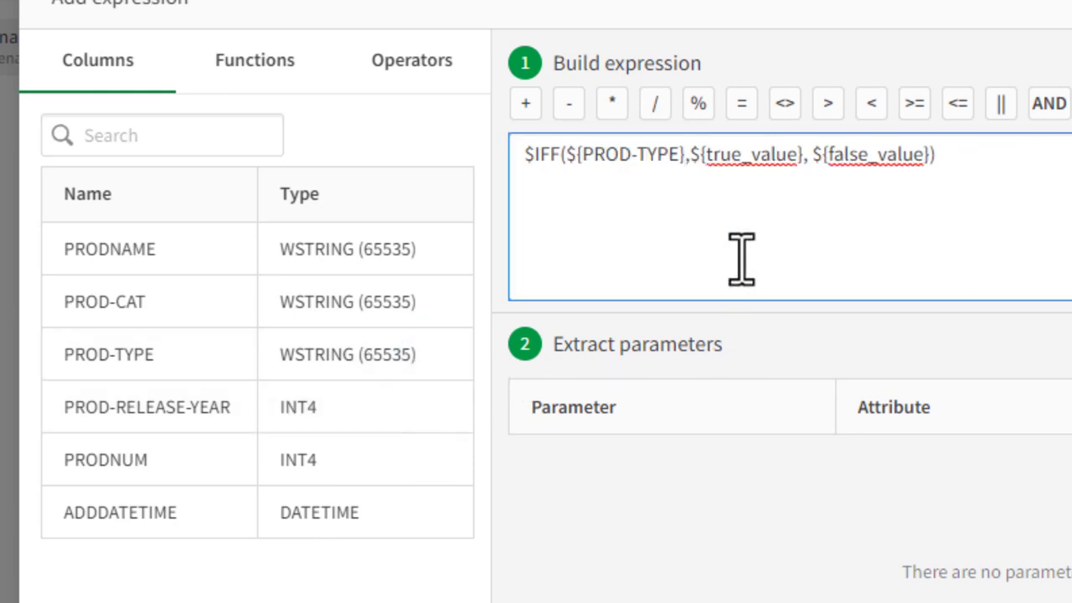
text(='Anal)
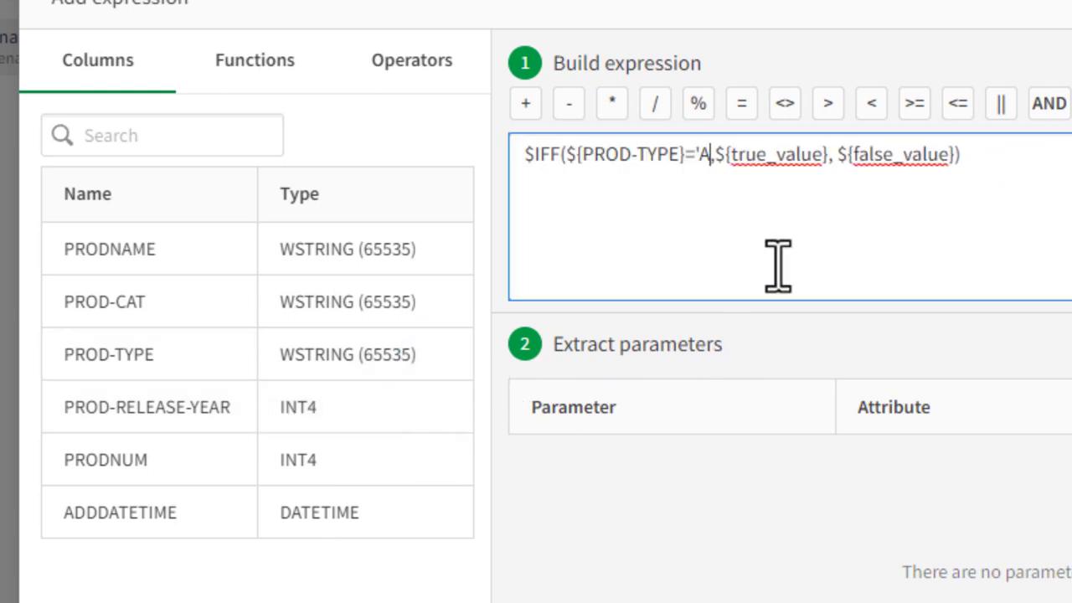
text(og')
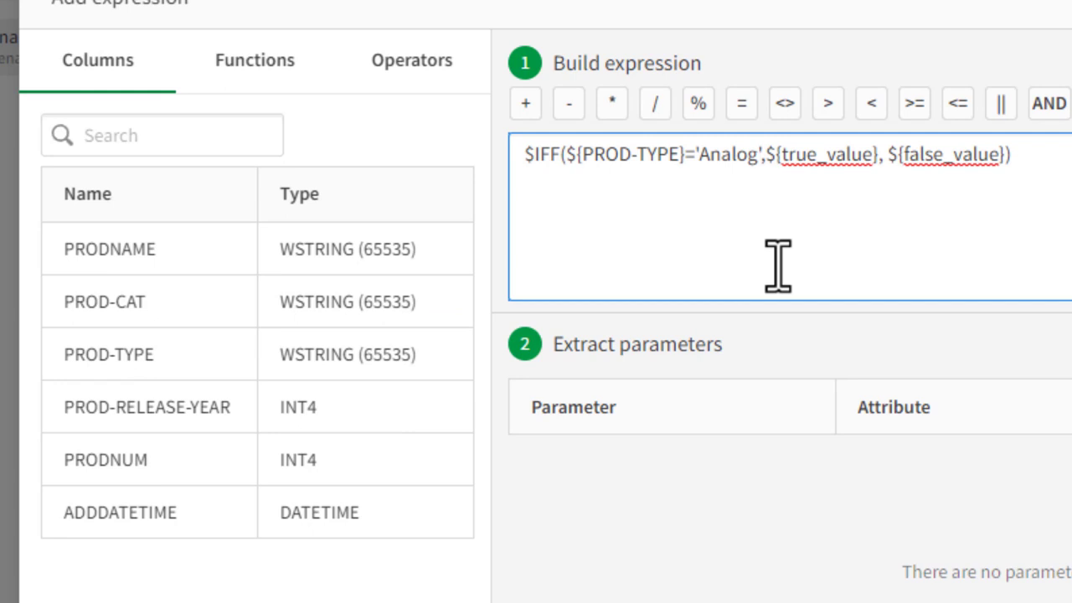
Replace the ${true_value} placeholder in the $IFF expression with 'Discontinued'.
text(,'Discont)
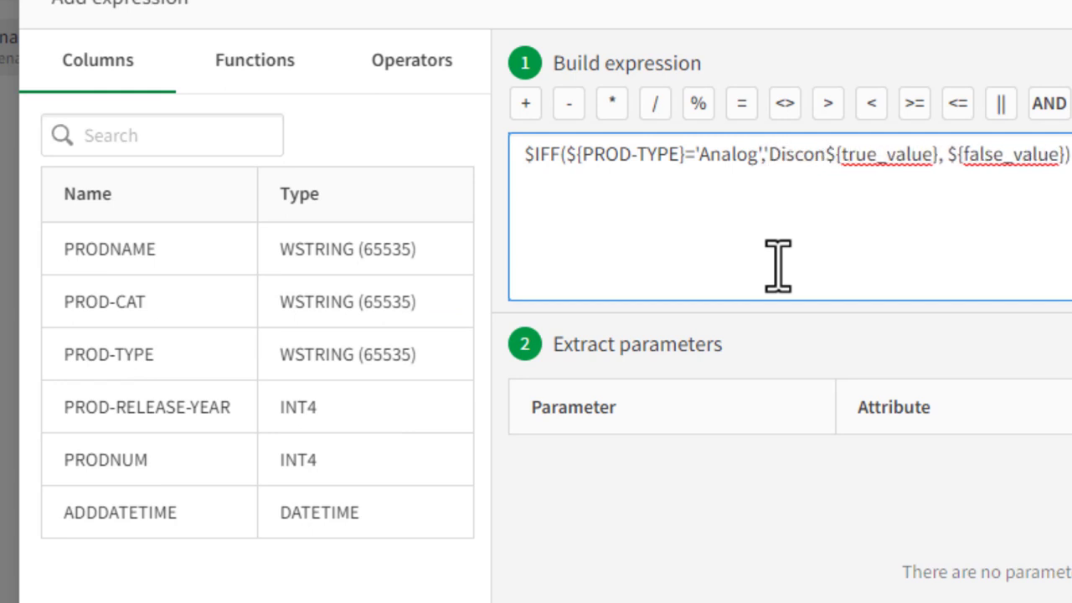
text(inued')
key(Delete)
key(Delete)
key(Delete)
key(Delete)
key(Delete)
key(Delete)
key(Delete)
key(Delete)
key(Delete)
key(Delete)
key(Delete)
key(Delete)
key(Delete)
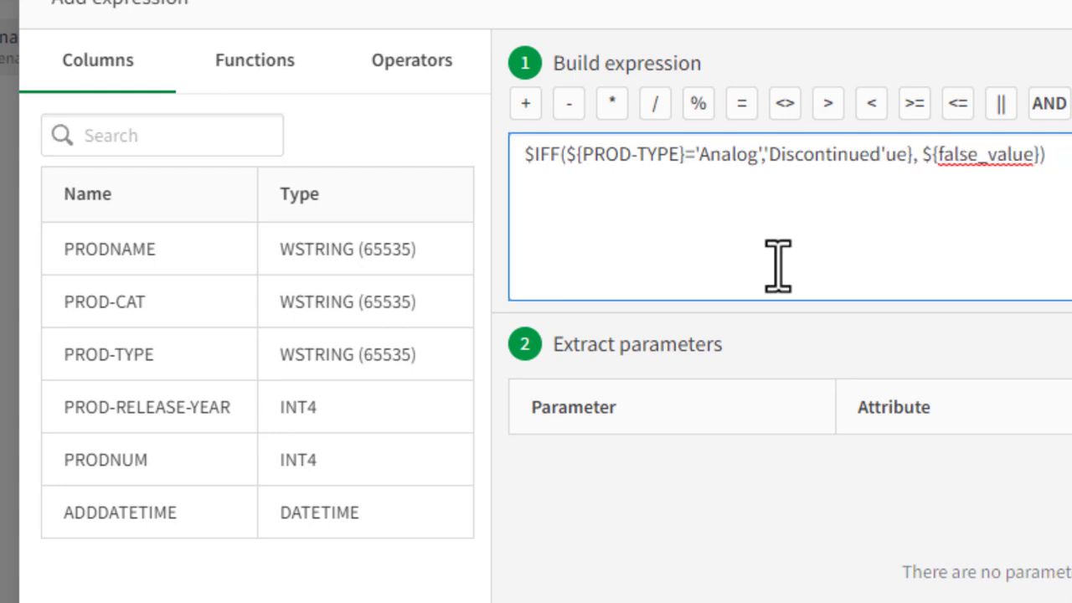
Replace the ${false_value} placeholder in the $IFF expression with 'other'.
key(Right)
key(Right)
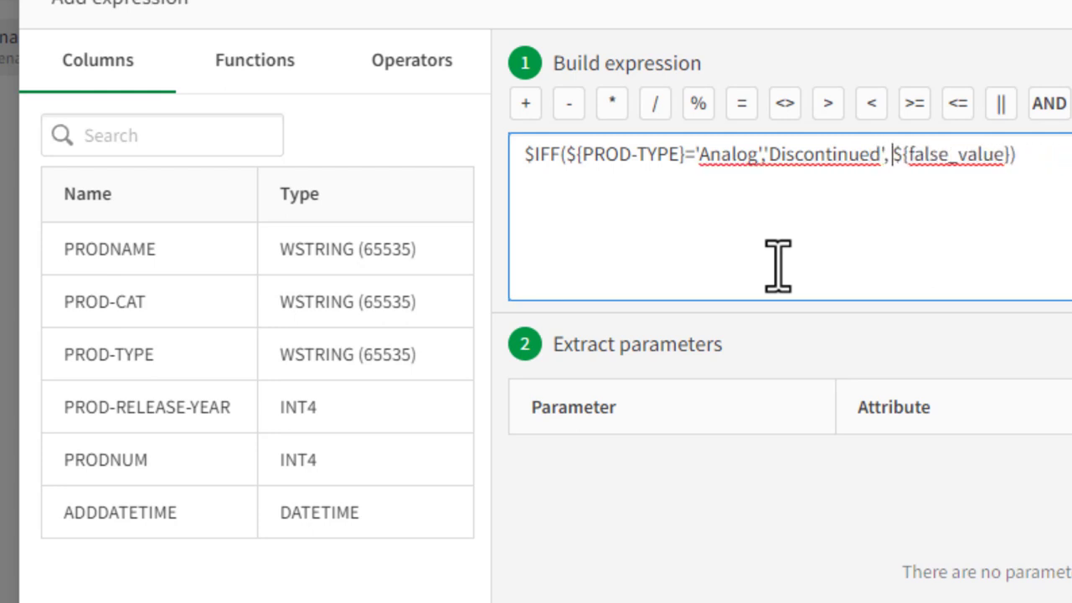
text('other')
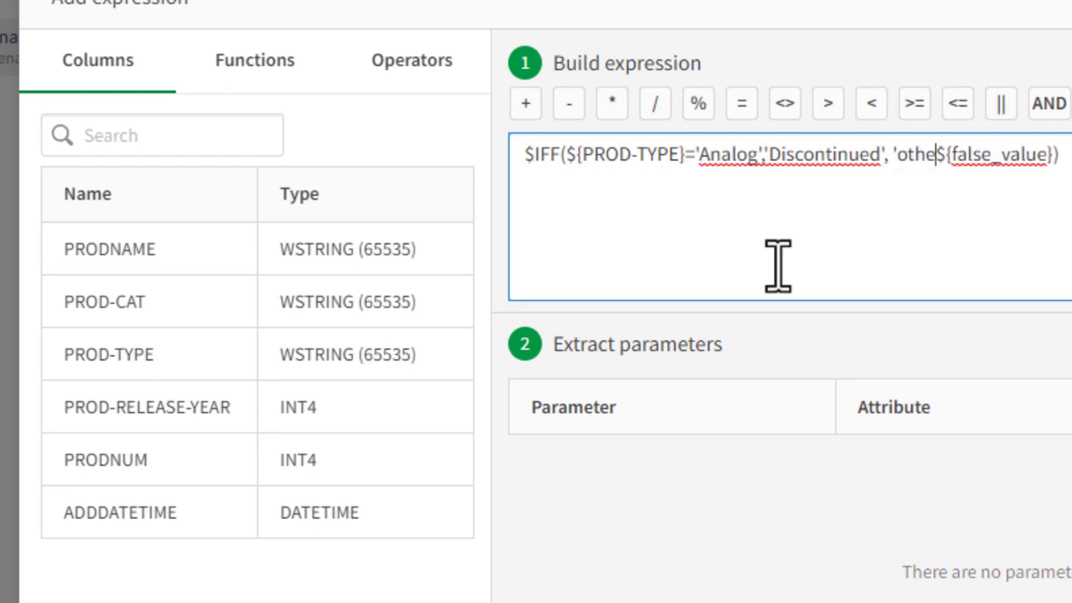
key(Delete)
key(Delete)
key(Delete)
key(Delete)
key(Delete)
key(Delete)
key(Delete)
key(Delete)
key(Delete)
key(Delete)
key(Delete)
key(Delete)
key(Delete)
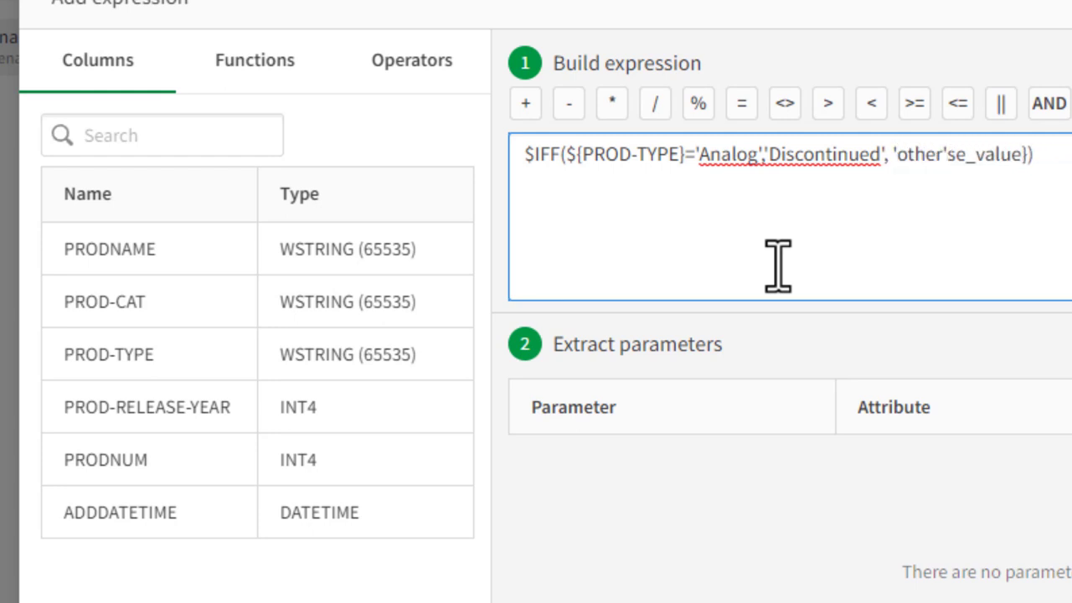
key(Delete)
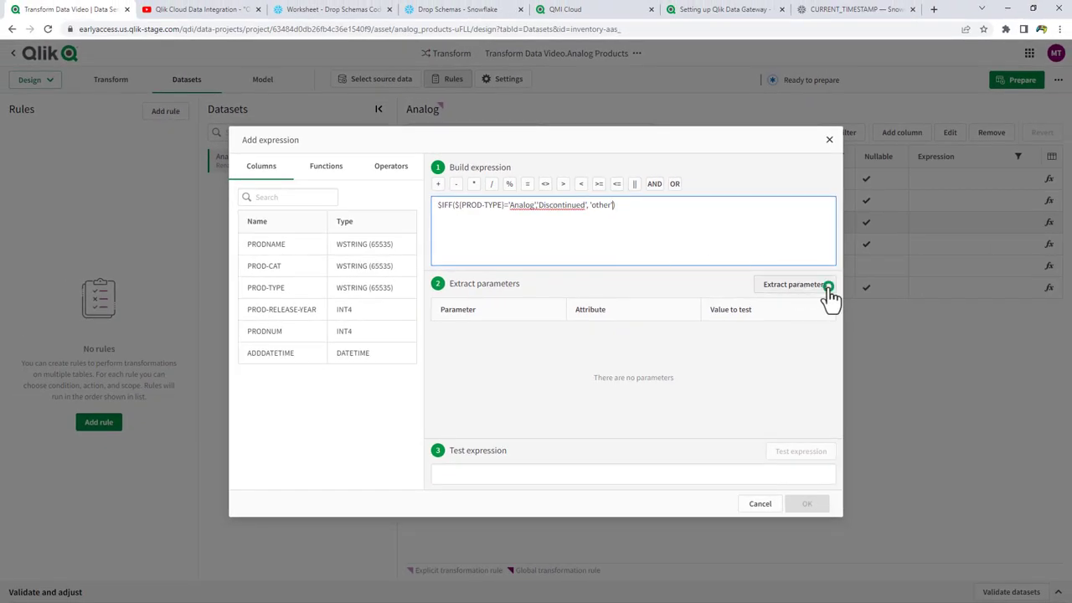
Extract the expression's parameters and test it with the PROD-TYPE value Analog.
click(828, 286)
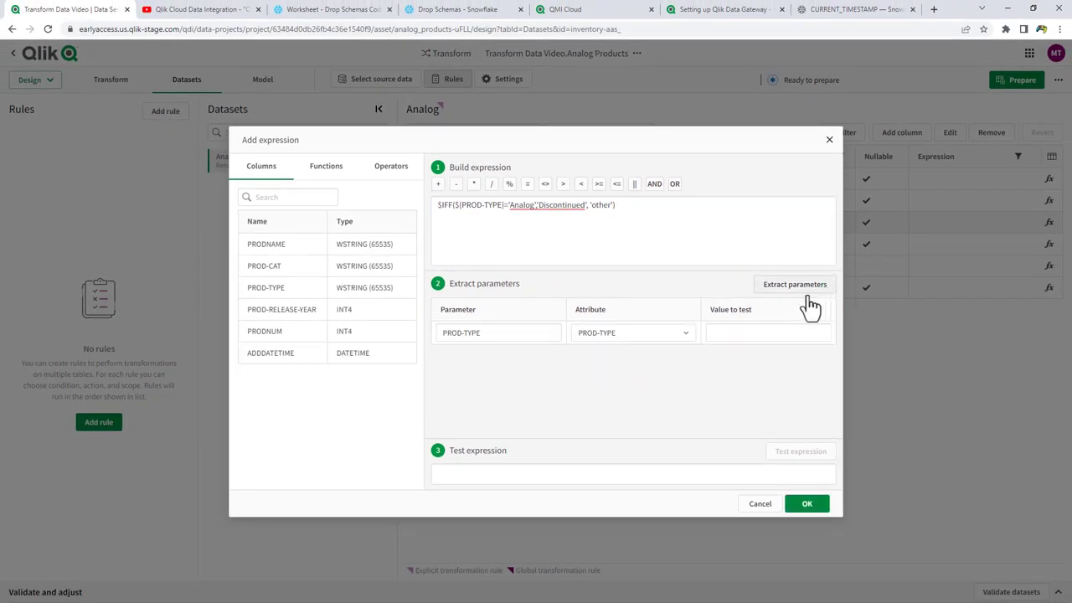
click(763, 335)
text(Analog)
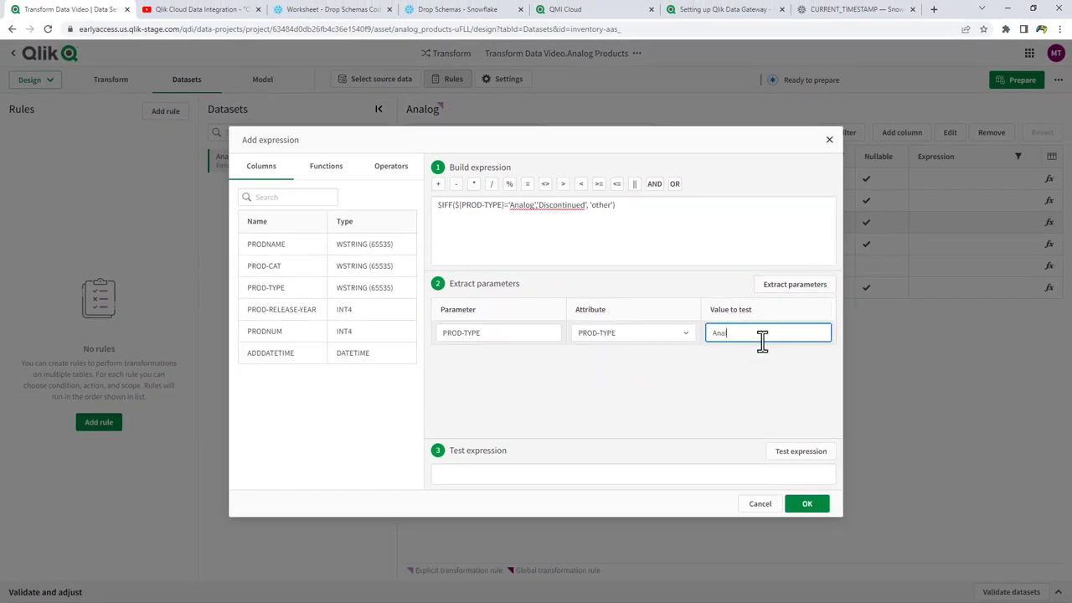
click(806, 457)
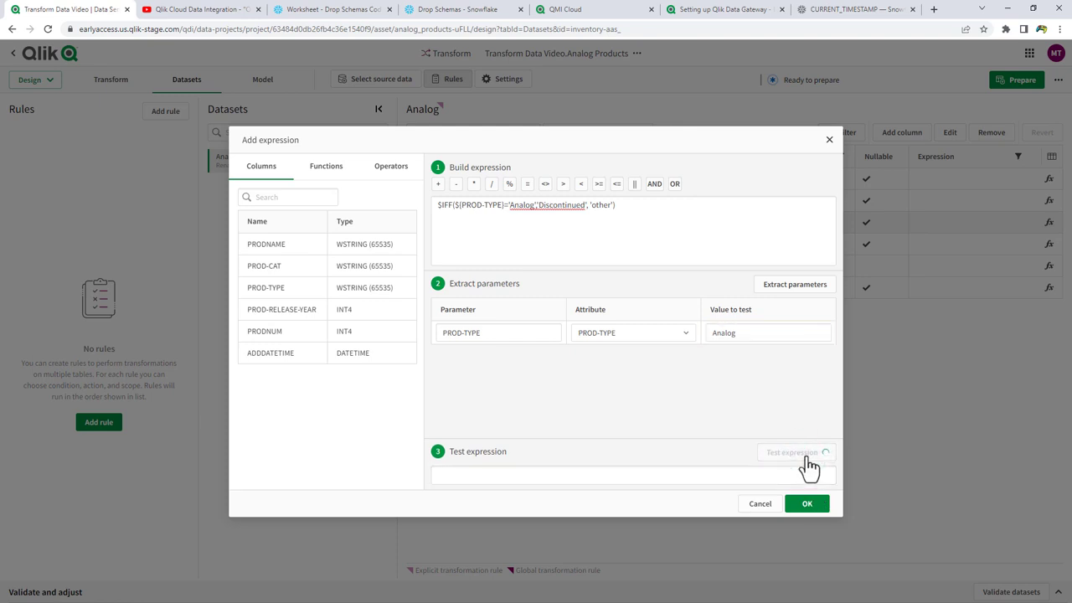
drag(555, 469, 415, 471)
Test the expression with the PROD-TYPE value other12345 and save it for the column.
drag(759, 339, 615, 351)
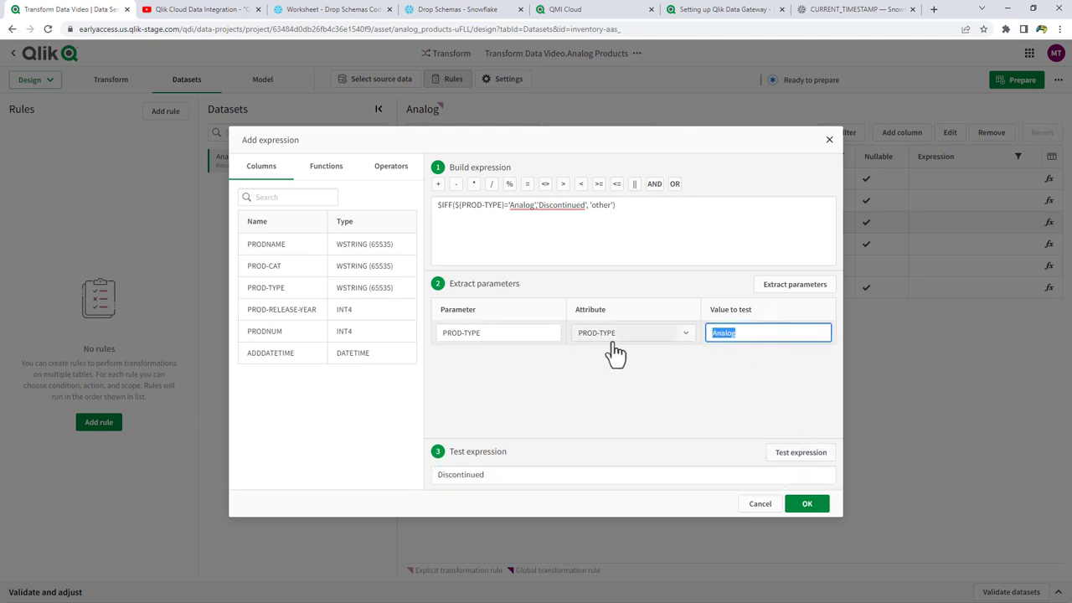
text(other)
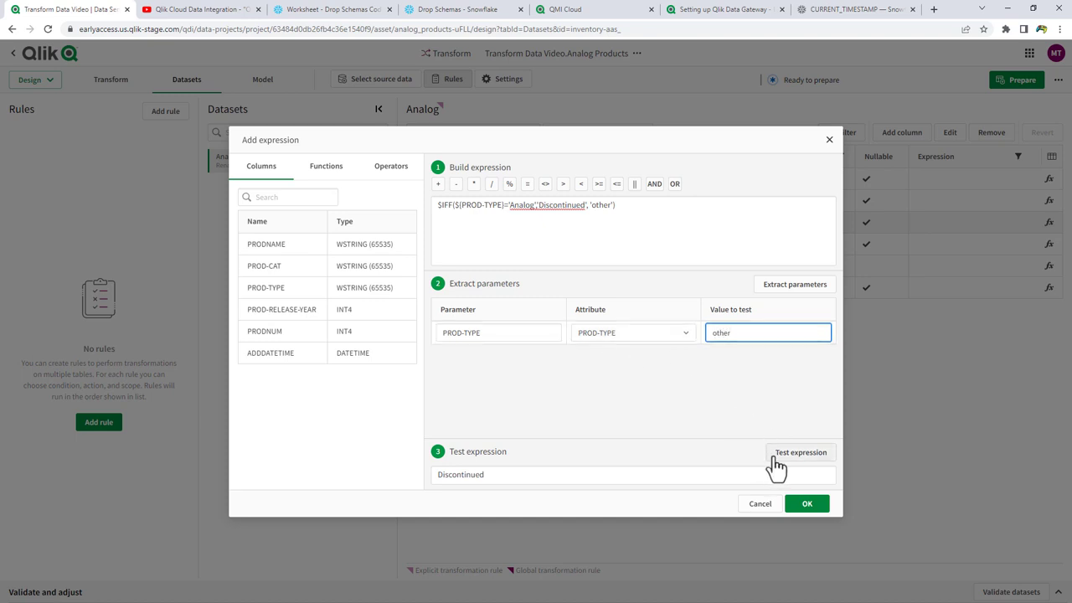
text(12345)
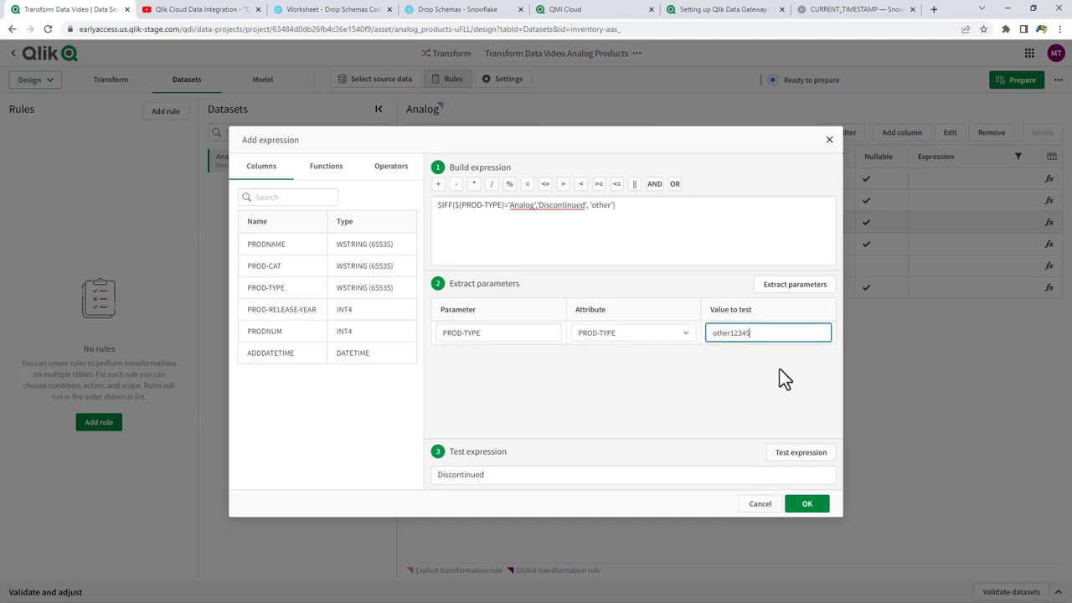
click(800, 460)
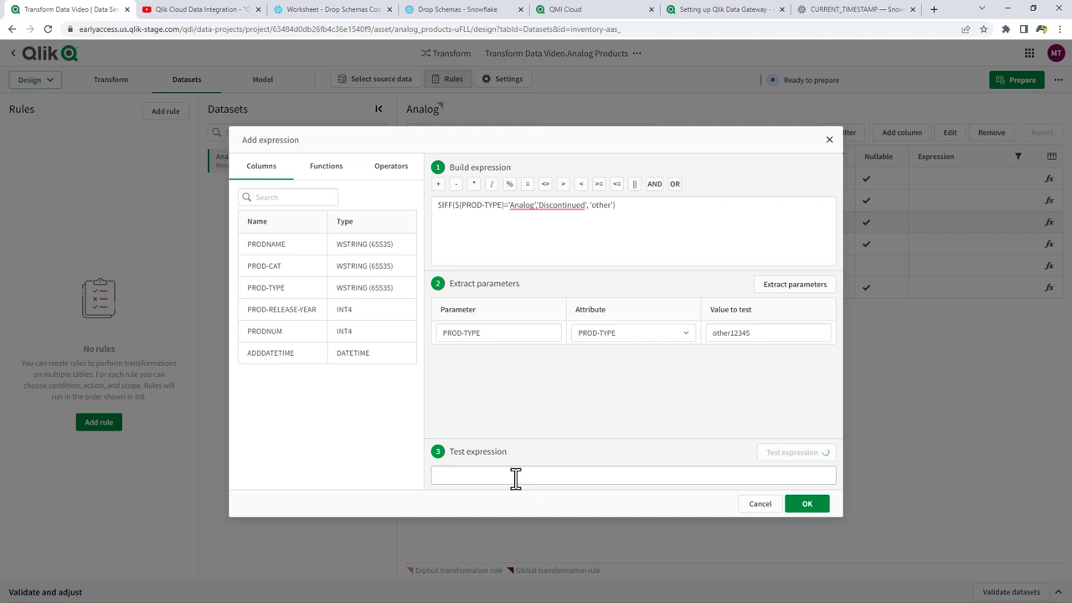
click(806, 508)
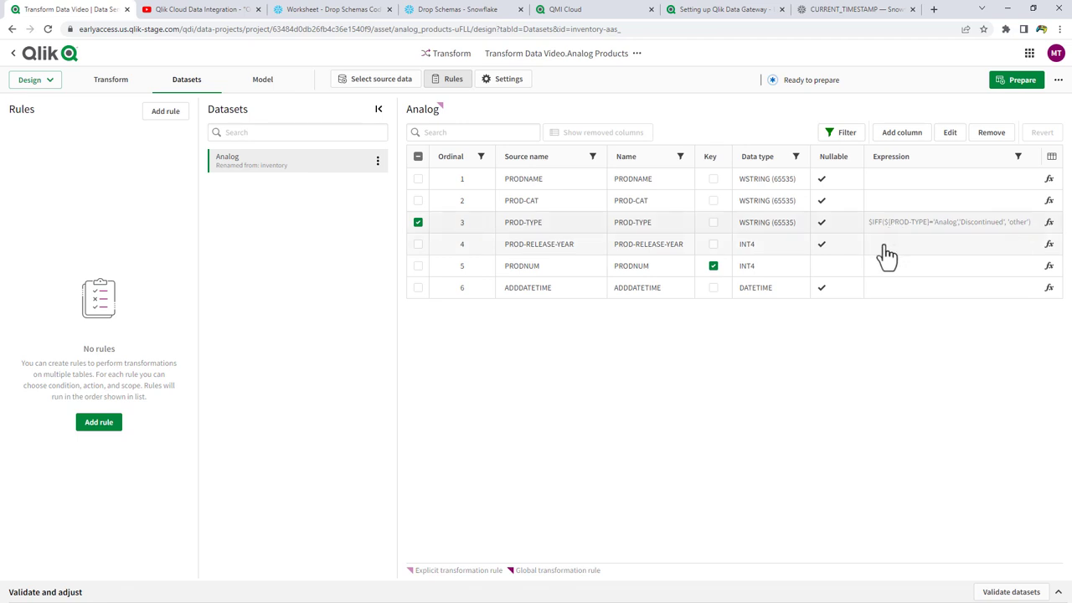
Set the Analog Products data asset schema to reporting and choose Materialized storage.
click(517, 84)
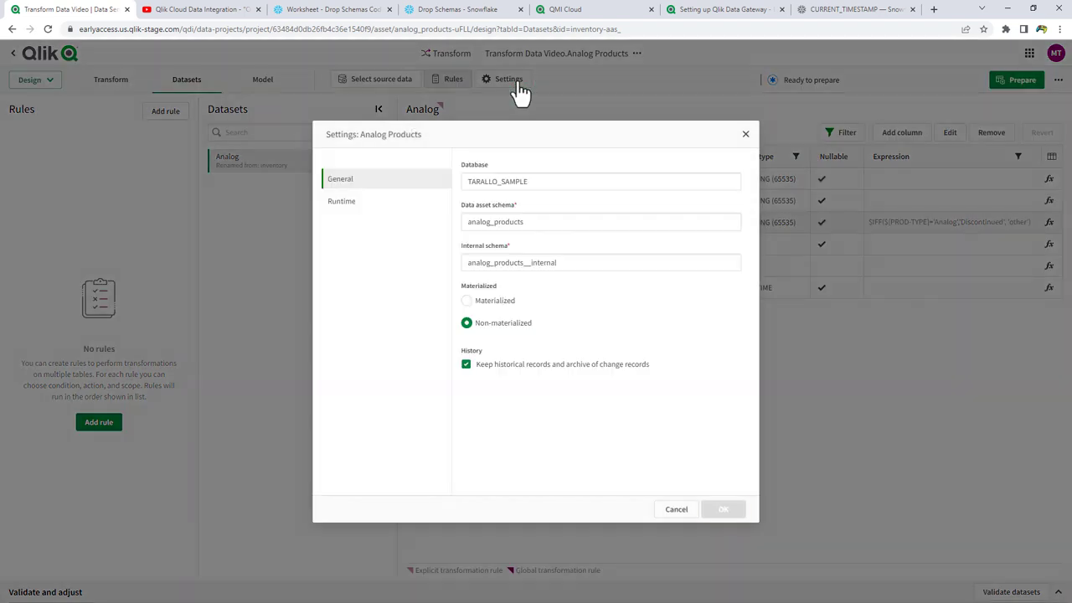
double_click(542, 221)
text(reporting)
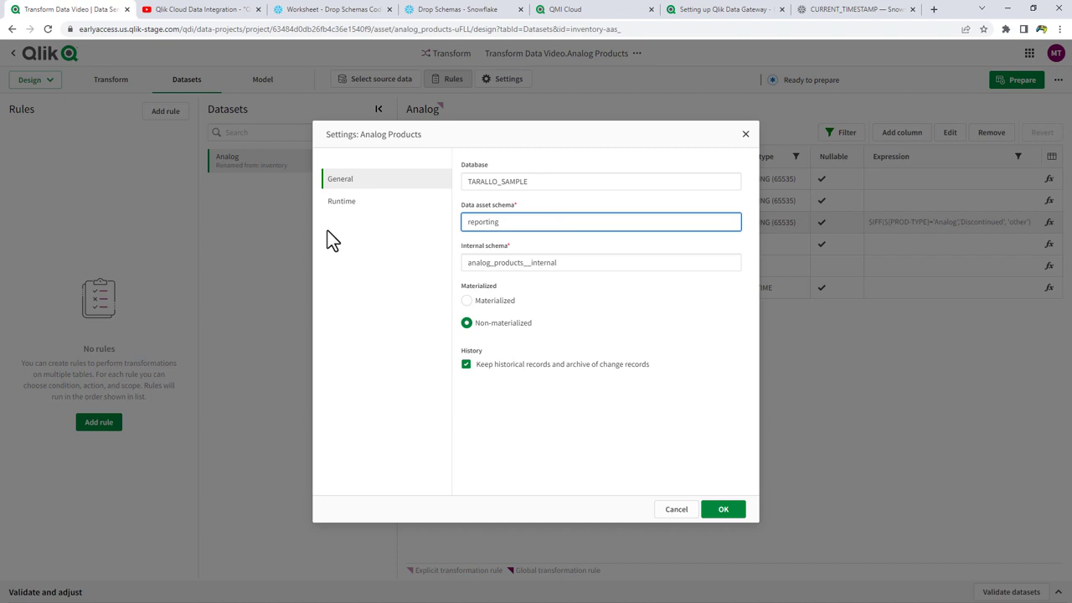
click(468, 302)
Set the Analog Products apply interval to 1 minute and save the settings.
click(383, 207)
double_click(522, 181)
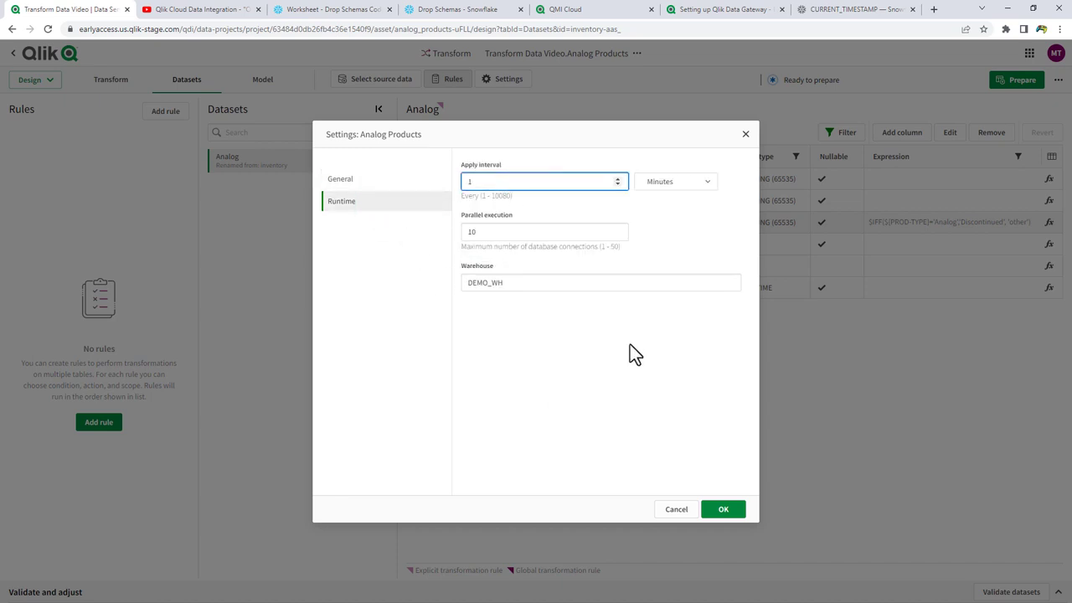
click(725, 512)
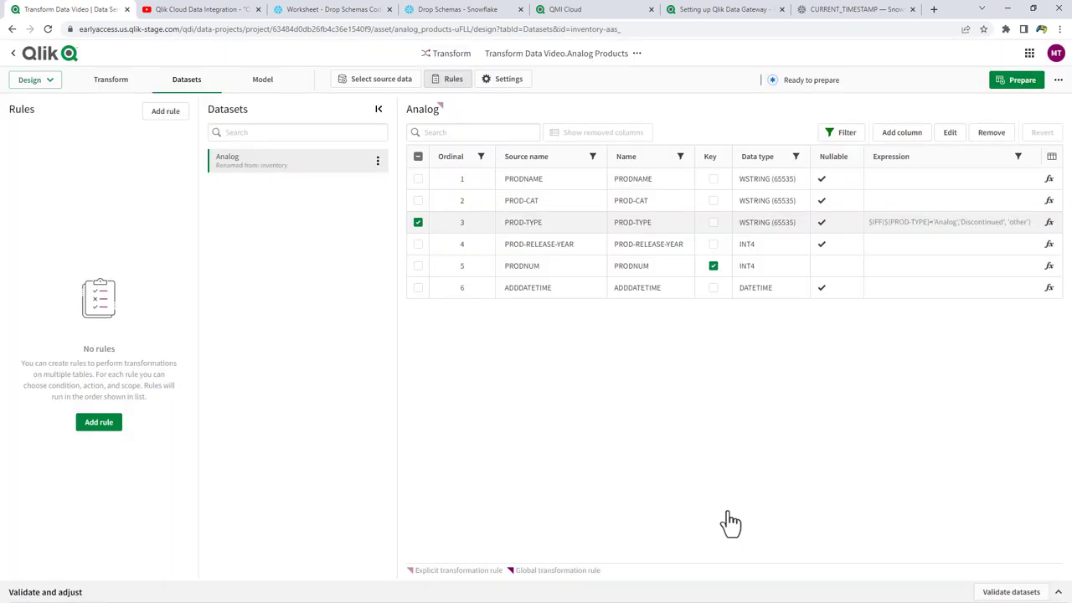
Prepare and run the Analog Products transformation, and return to the project's pipeline view.
click(1015, 81)
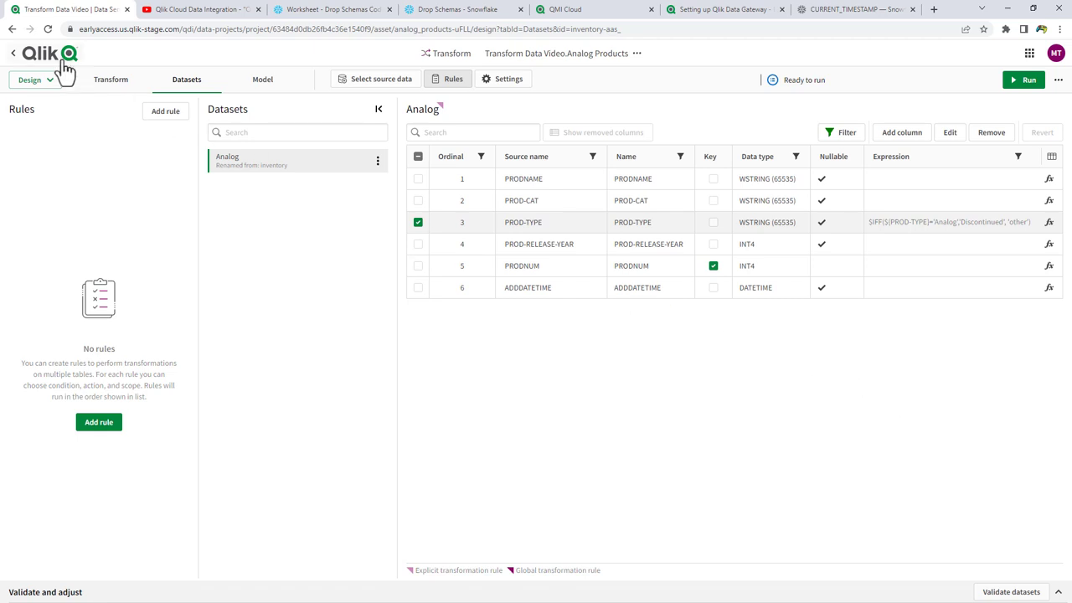
click(1023, 81)
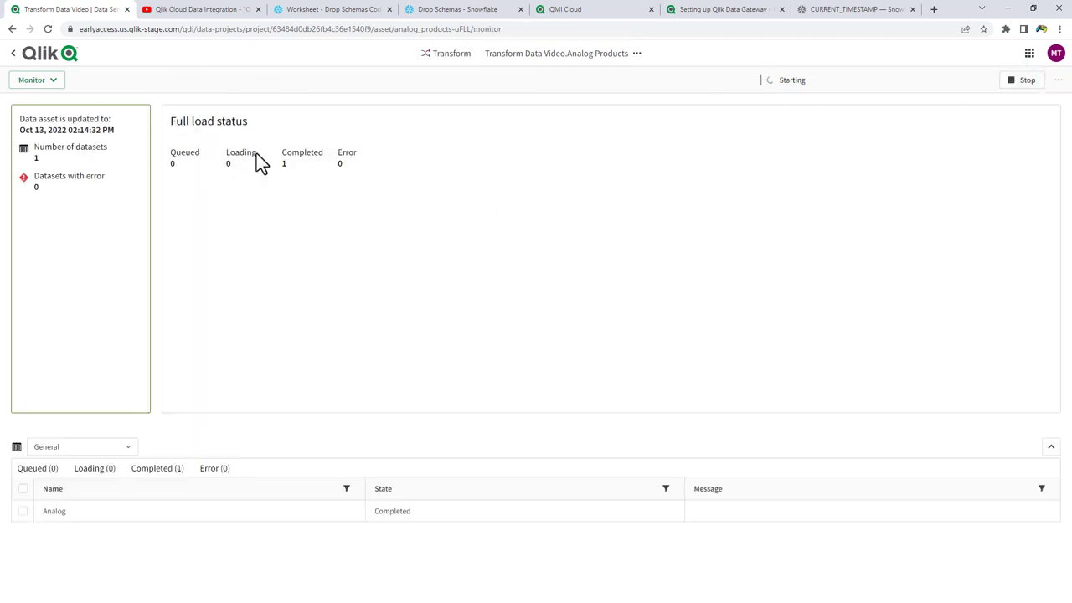
click(23, 54)
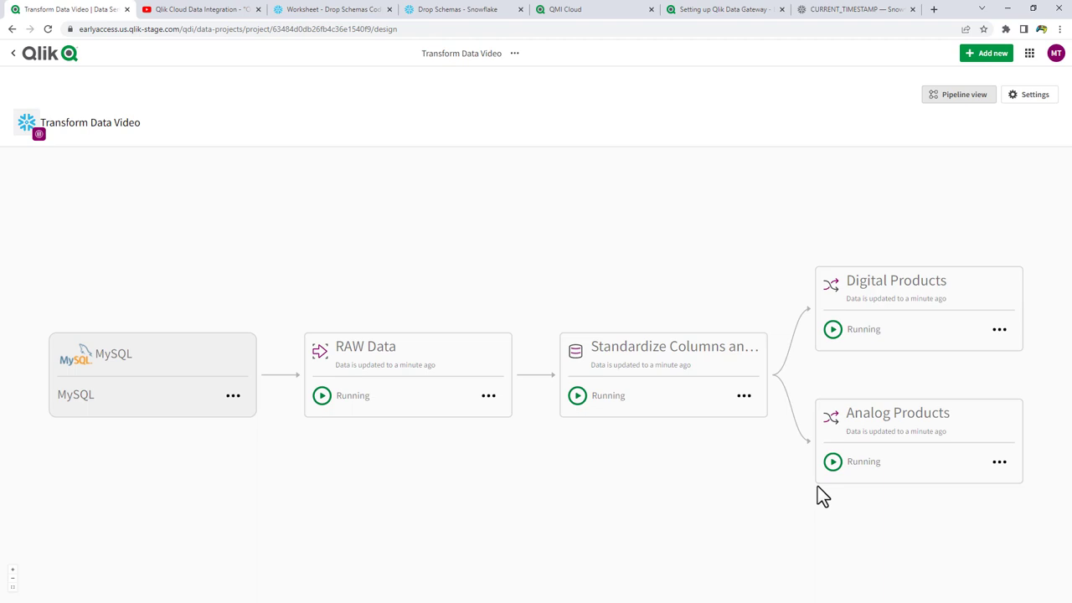
scroll(737, 476, down, 2)
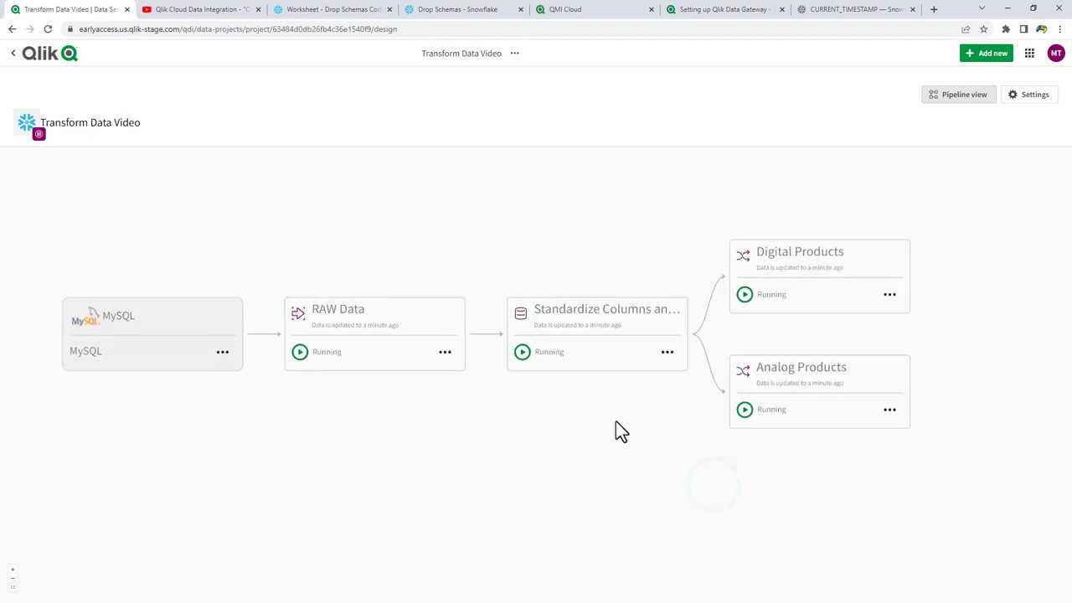
drag(604, 412, 634, 420)
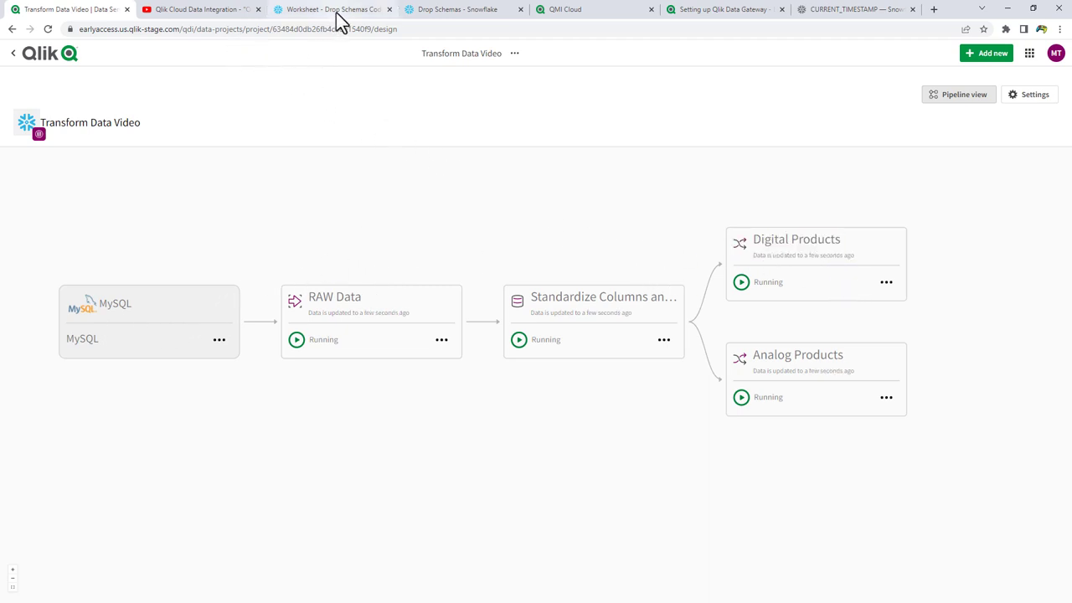
Switch to the Snowflake Drop Schemas worksheet, refresh the database objects, and select the Analog view in the reporting schema.
click(461, 11)
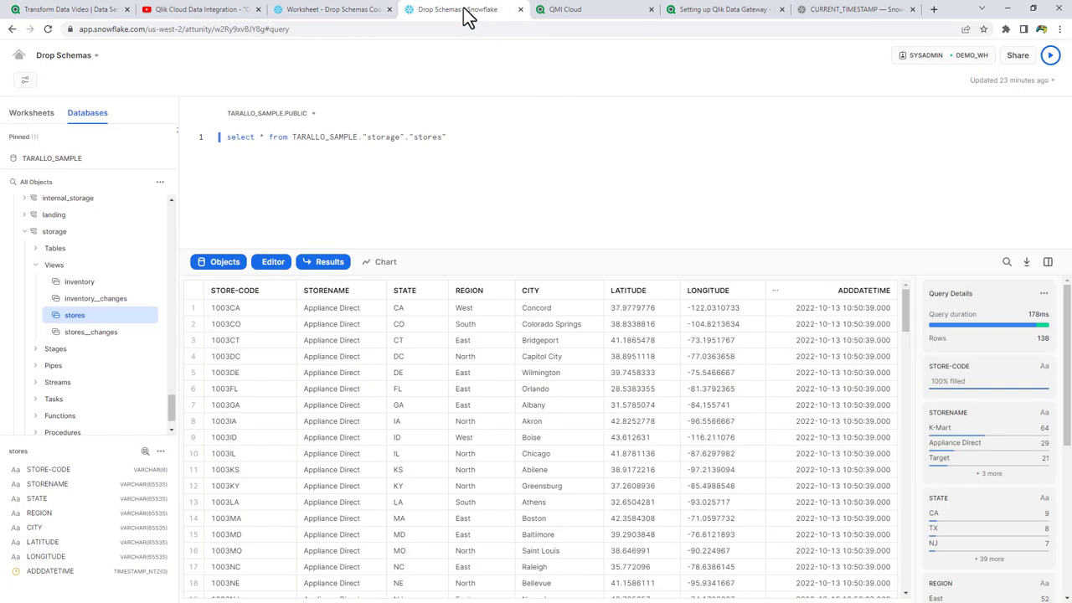
click(162, 183)
mouse_move(155, 222)
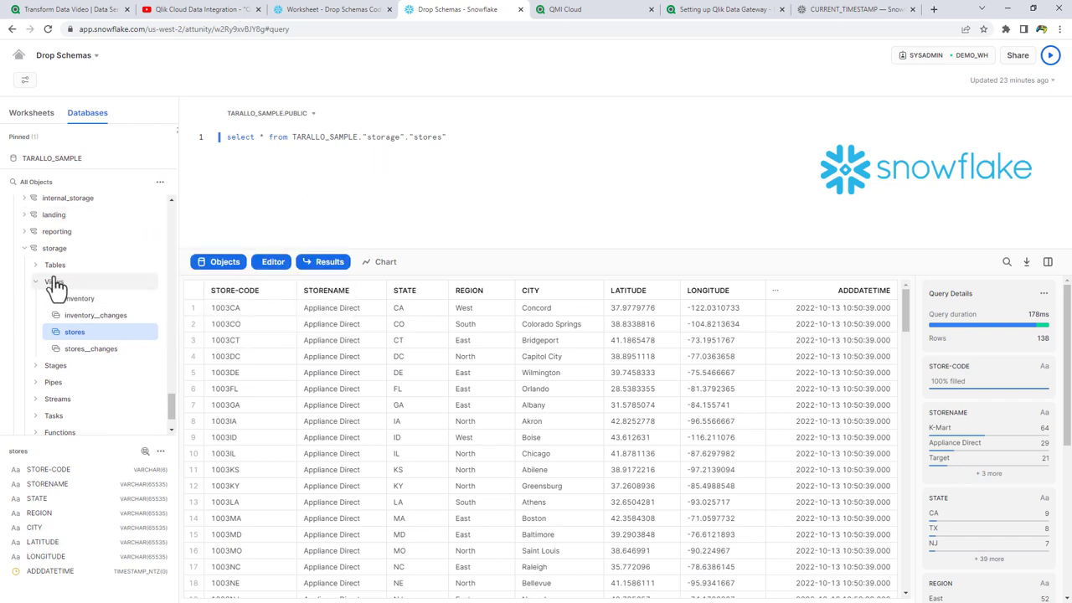
click(24, 232)
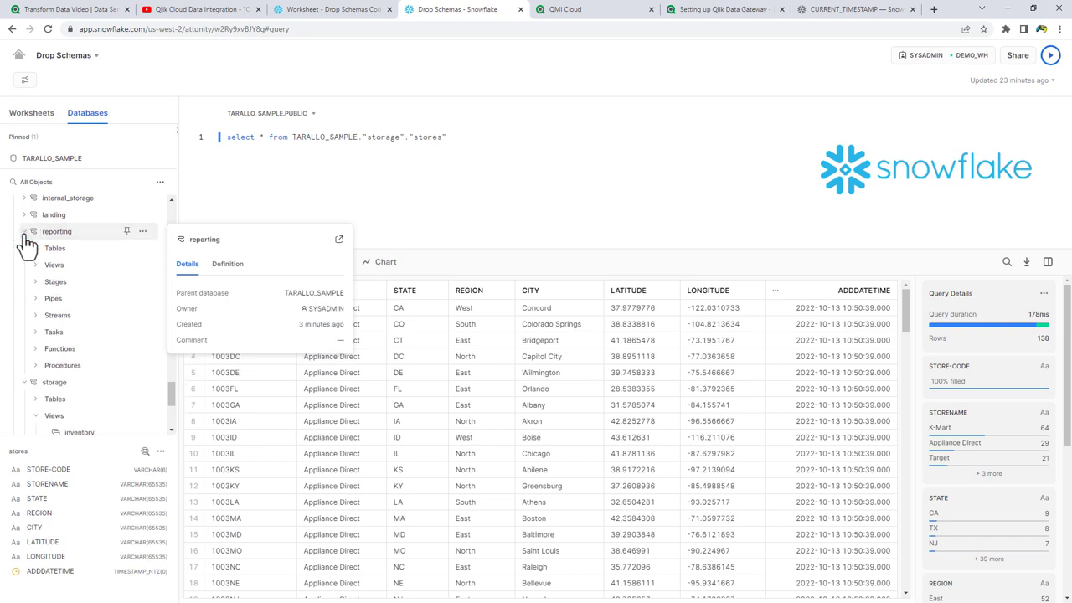
click(36, 266)
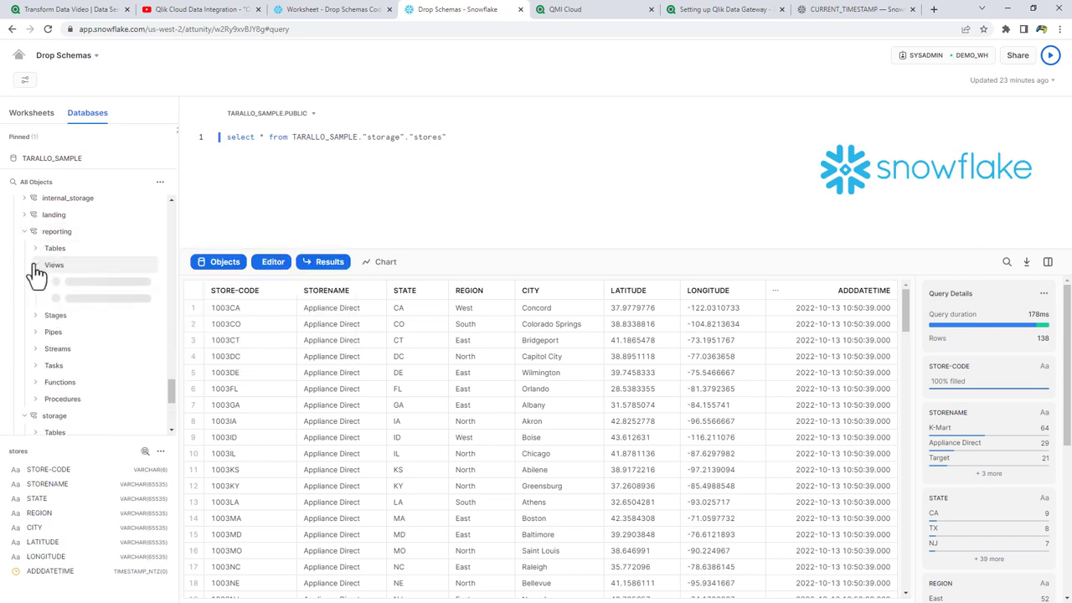
mouse_move(75, 284)
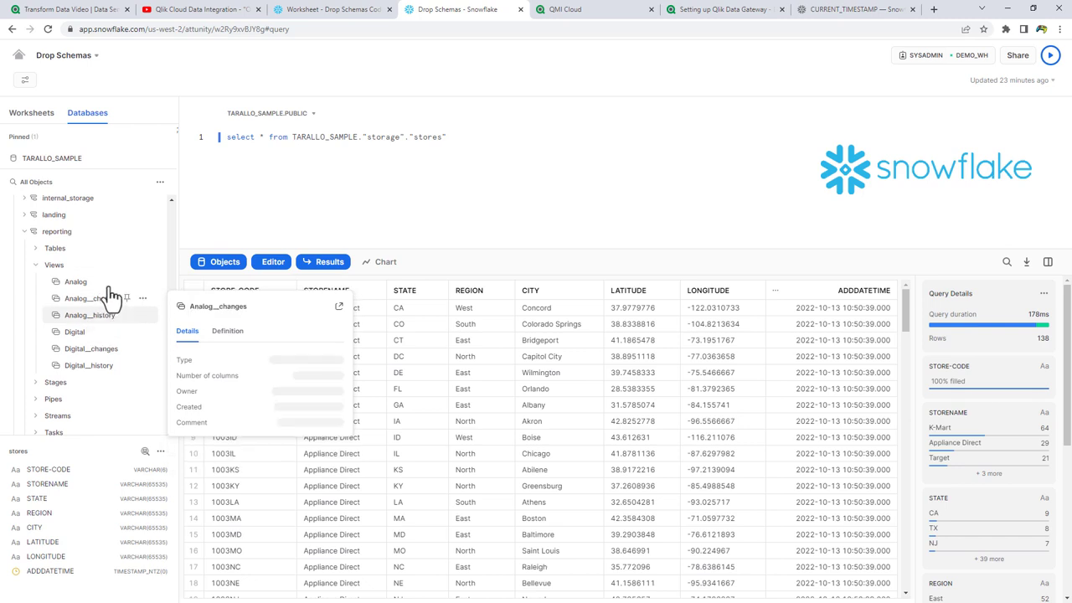
click(107, 283)
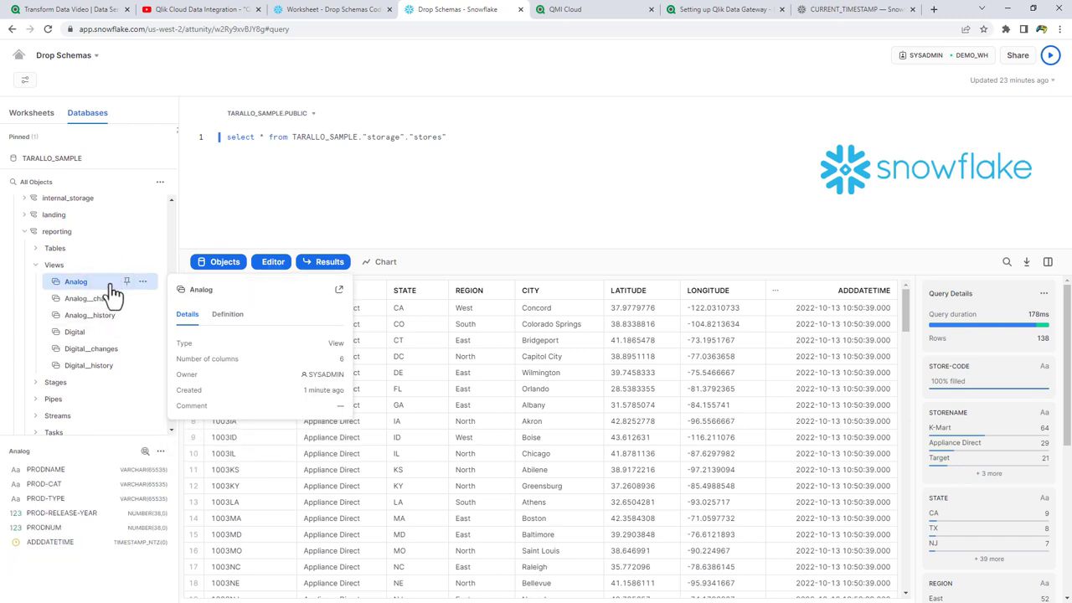
Change the select query's source to the reporting schema's "Analog" view and run the query.
click(287, 143)
key(shift+Home)
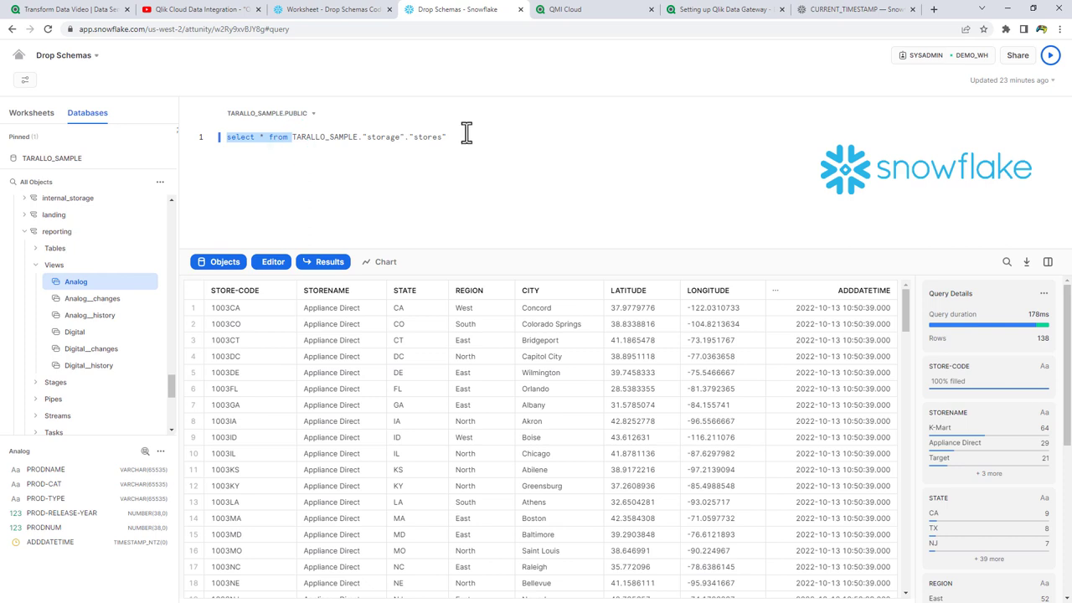
shift+click(466, 139)
key(BackSpace)
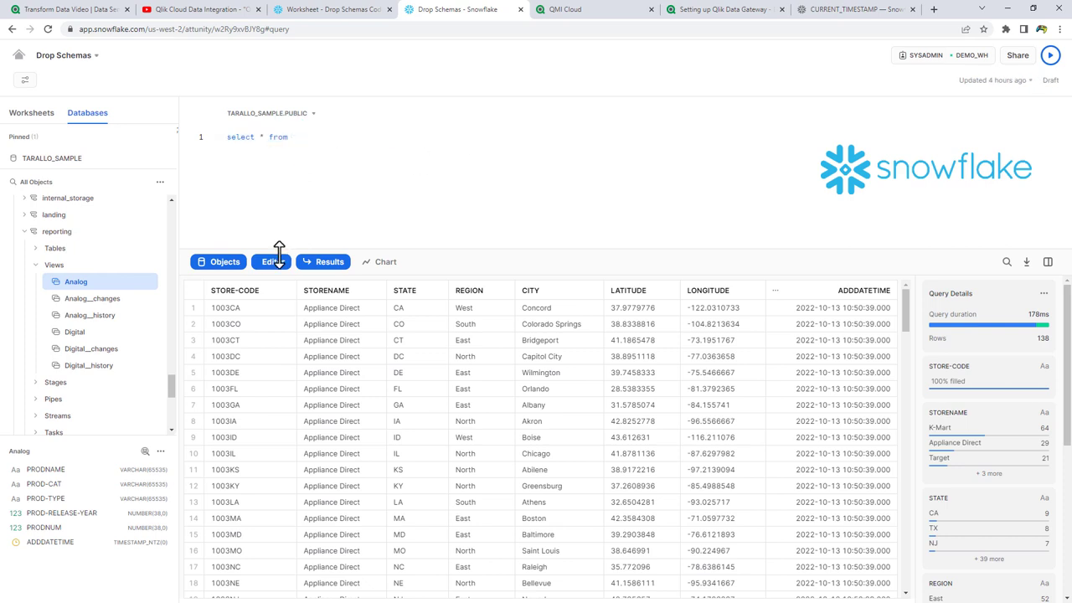
click(144, 283)
click(133, 305)
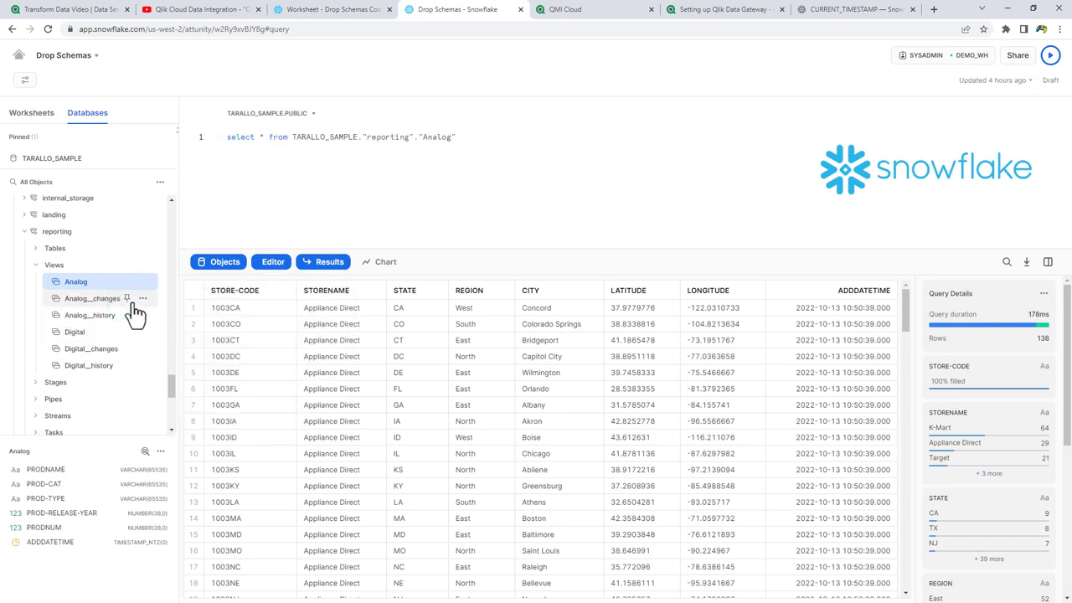
click(1050, 55)
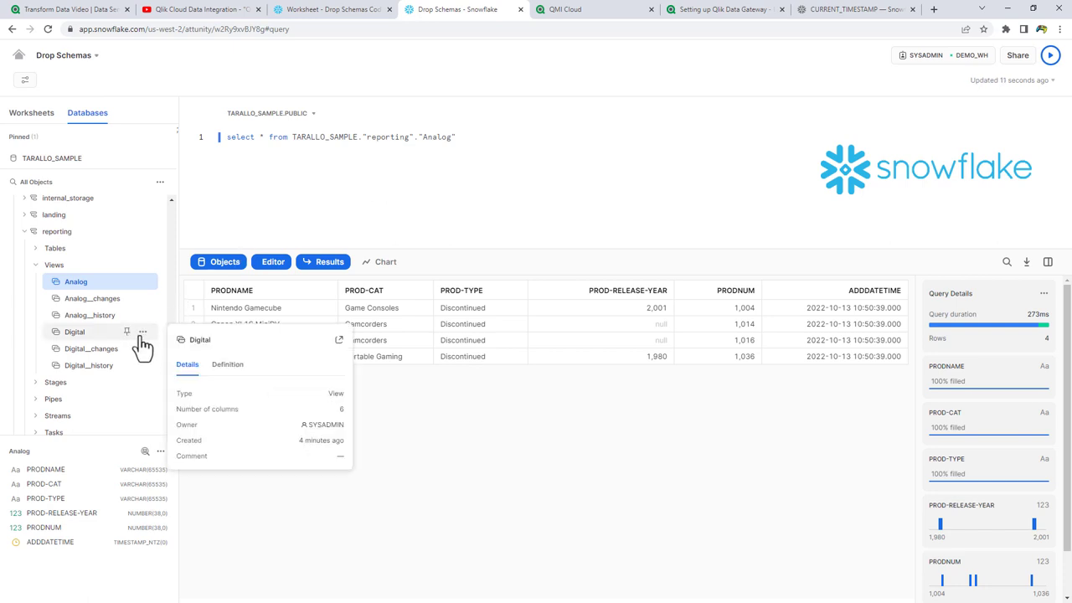
Change the select query's source to the reporting schema's "Digital" view and run the query.
click(143, 332)
click(198, 211)
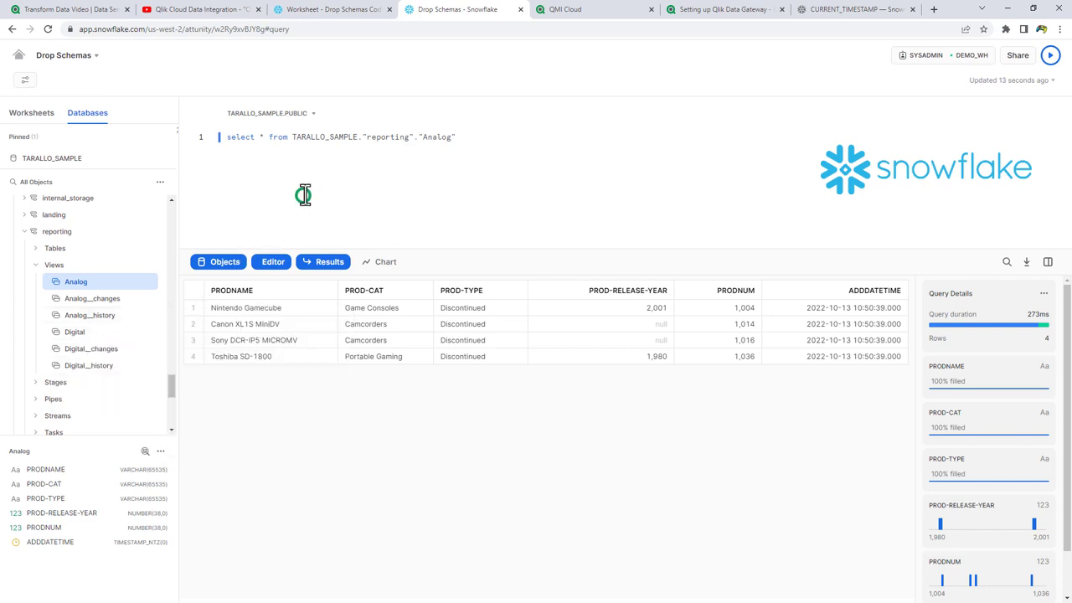
drag(428, 136, 453, 137)
key(BackSpace)
key(BackSpace)
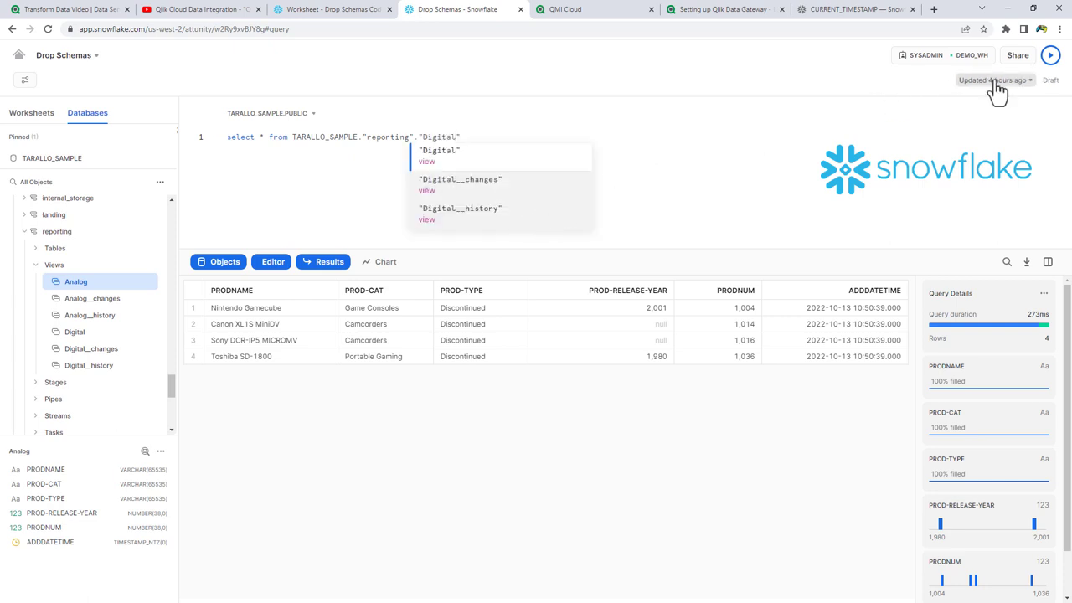
click(1051, 56)
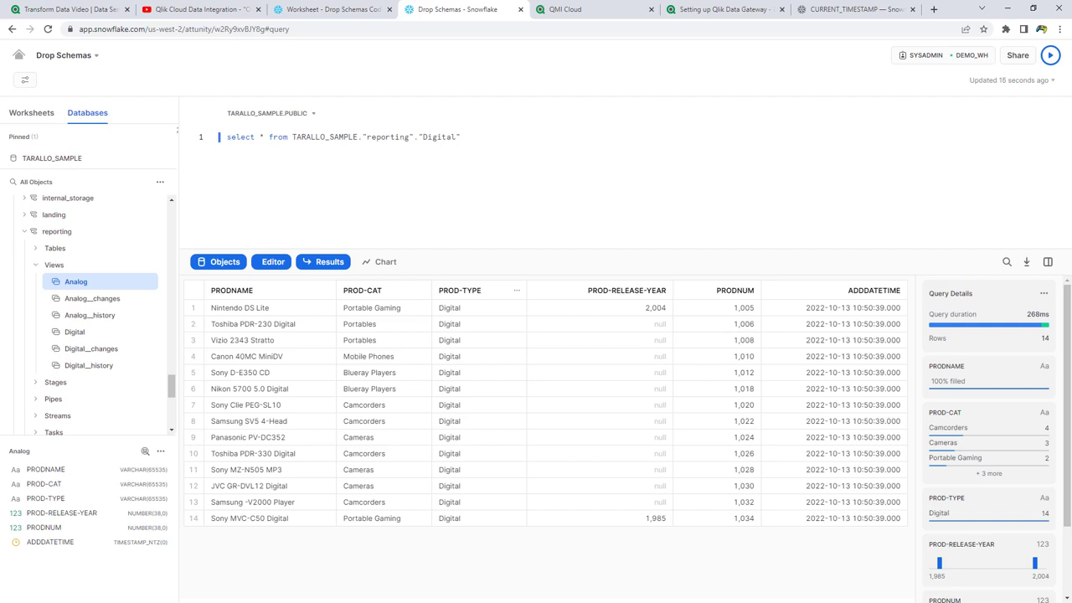
Switch to sql_inserts_deletes.txt in Notepad, copy the INSERT statements for the inventory and stores tables, and put the Notepad window away.
key(alt+Tab)
drag(649, 127, 646, 90)
scroll(612, 419, up, 2)
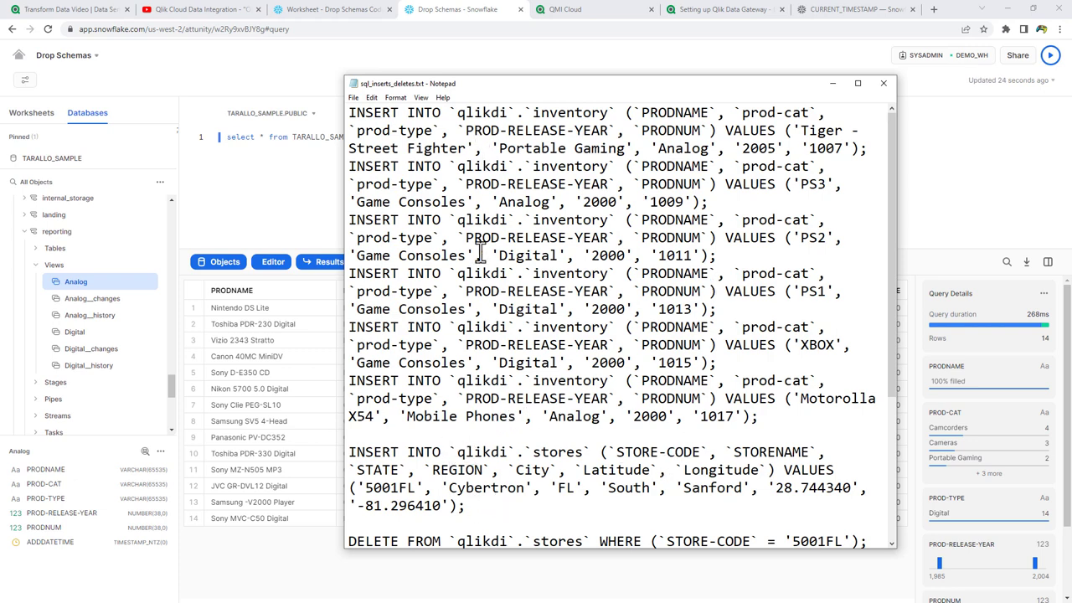
drag(465, 506, 344, 107)
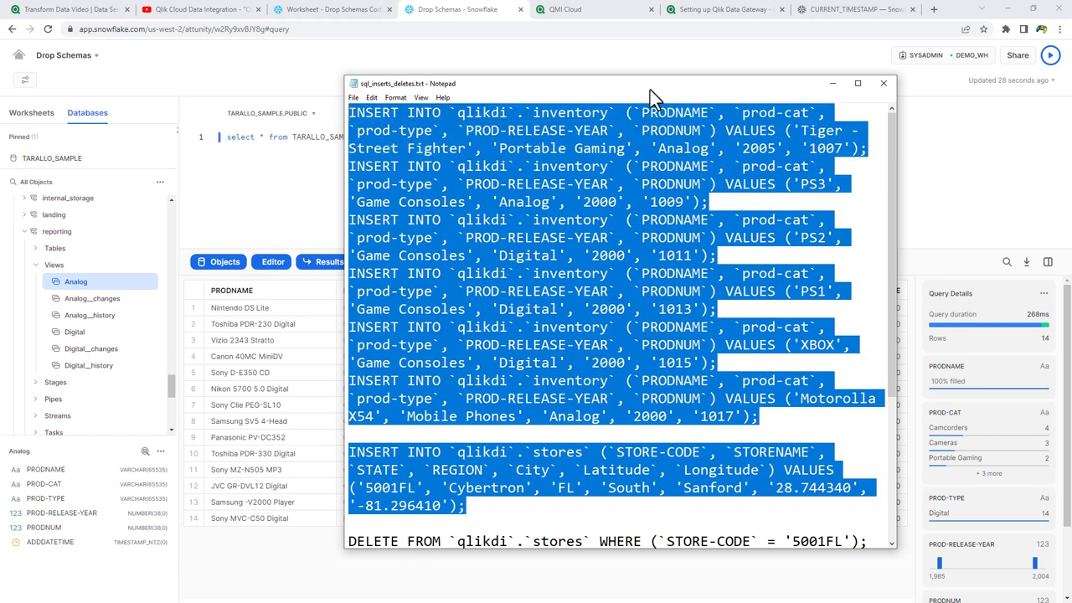
click(825, 87)
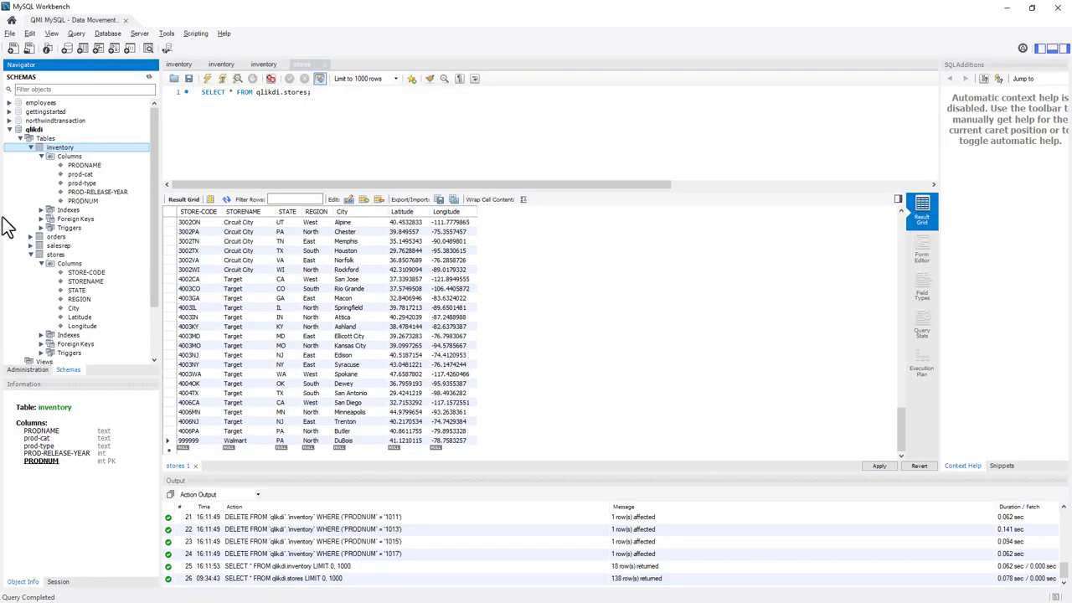
In MySQL Workbench, replace the stores query with the copied inventory and stores INSERT statements, execute them, and check the action output.
drag(323, 92, 183, 92)
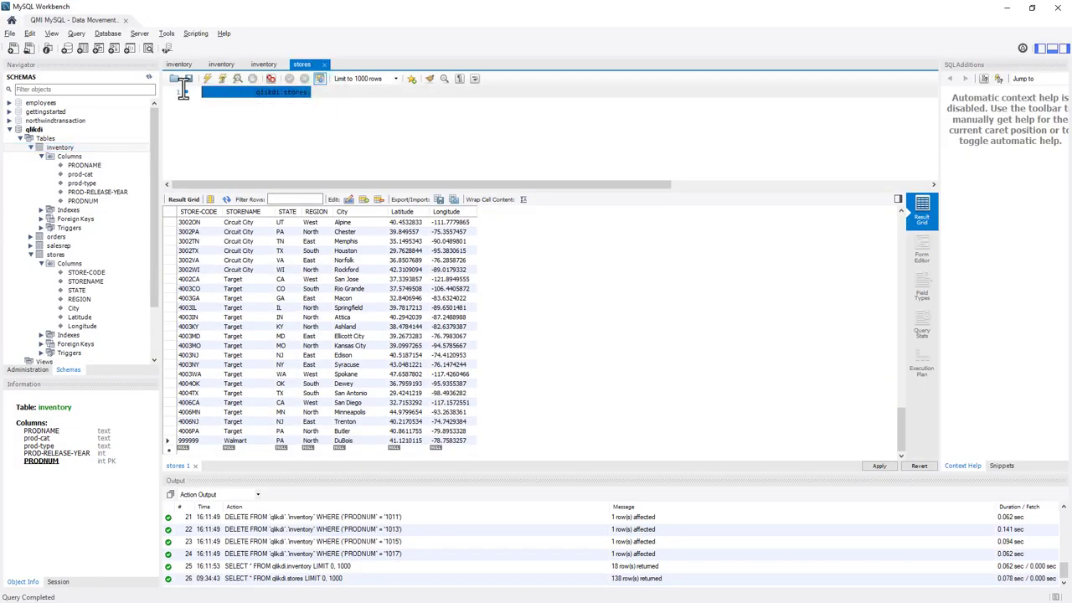
key(ctrl+v)
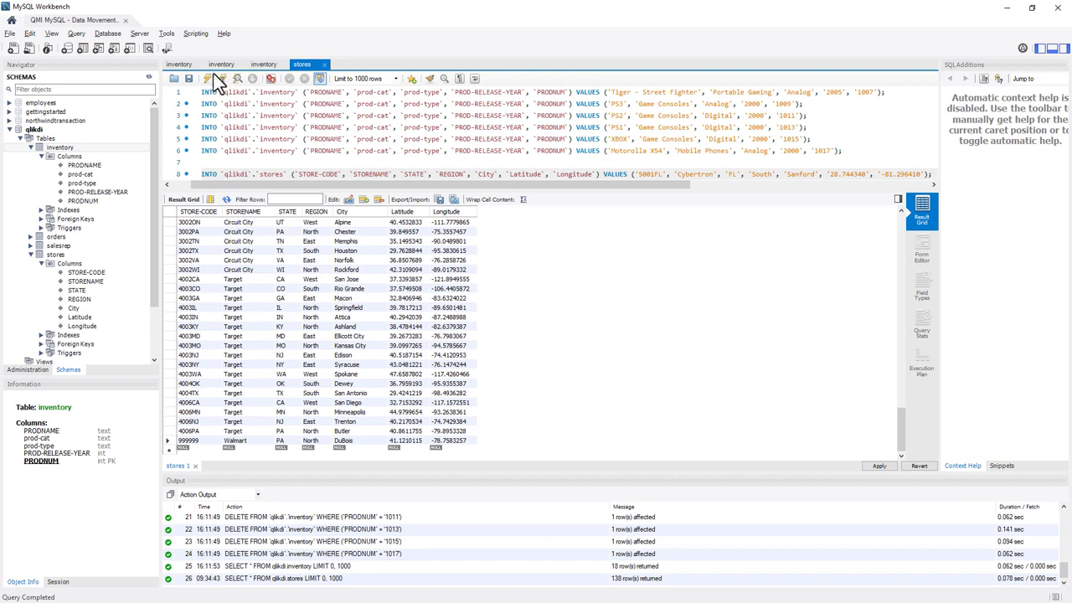
click(208, 78)
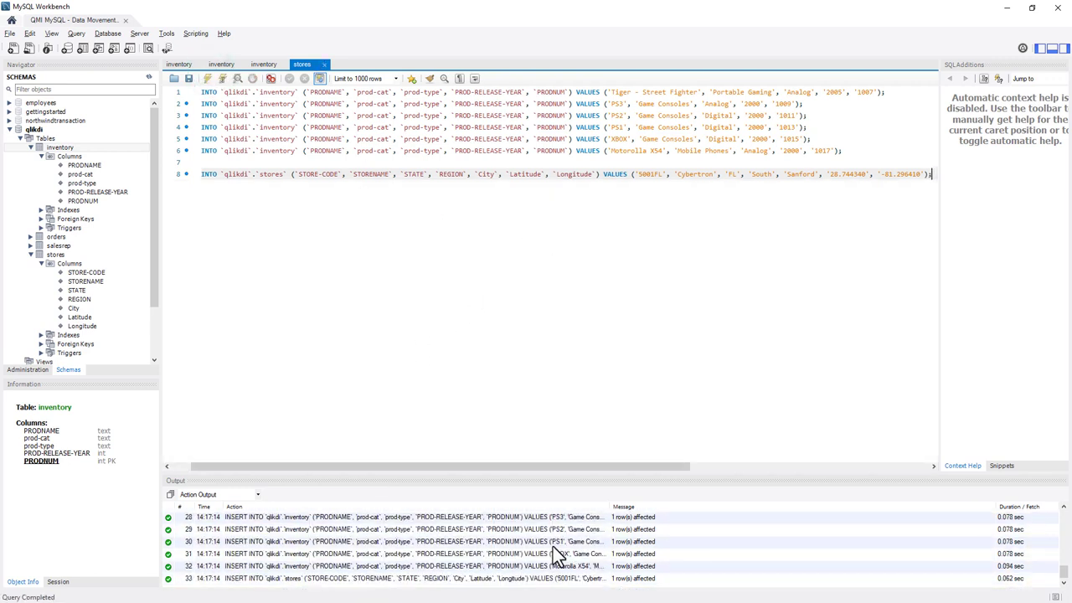
scroll(647, 532, up, 4)
scroll(650, 537, down, 4)
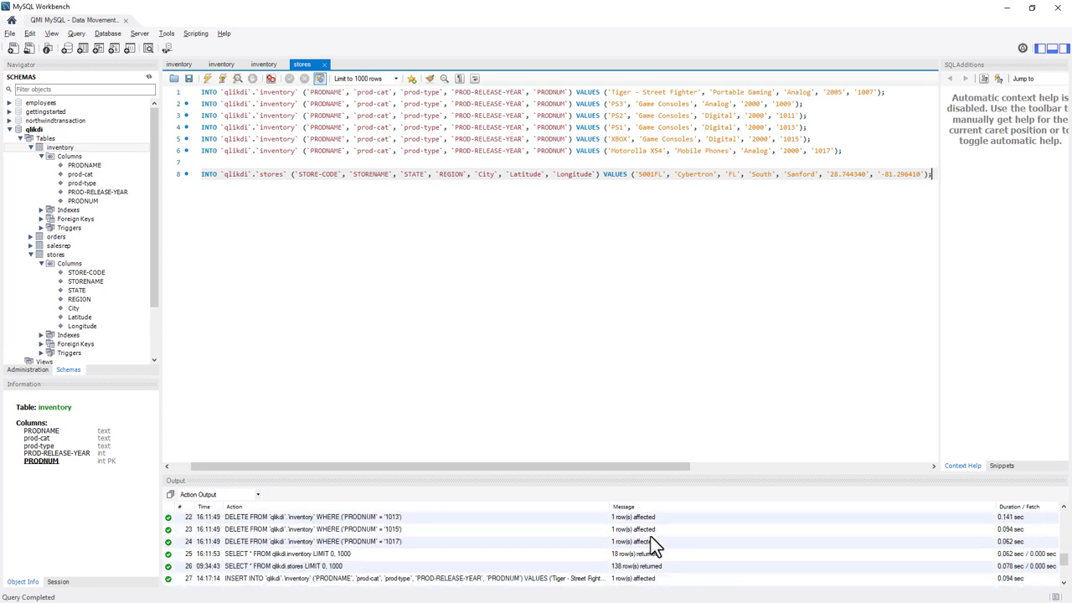
Query the rows of the inventory and stores tables, inspect the end of the stores results, and minimize MySQL Workbench.
right_click(92, 148)
click(103, 154)
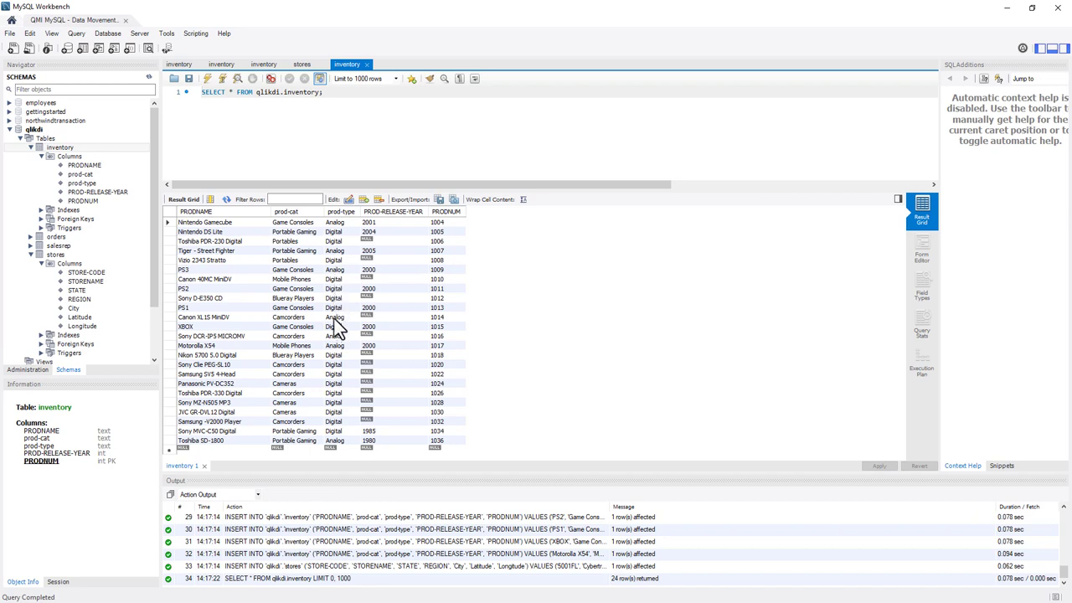
right_click(58, 254)
click(75, 266)
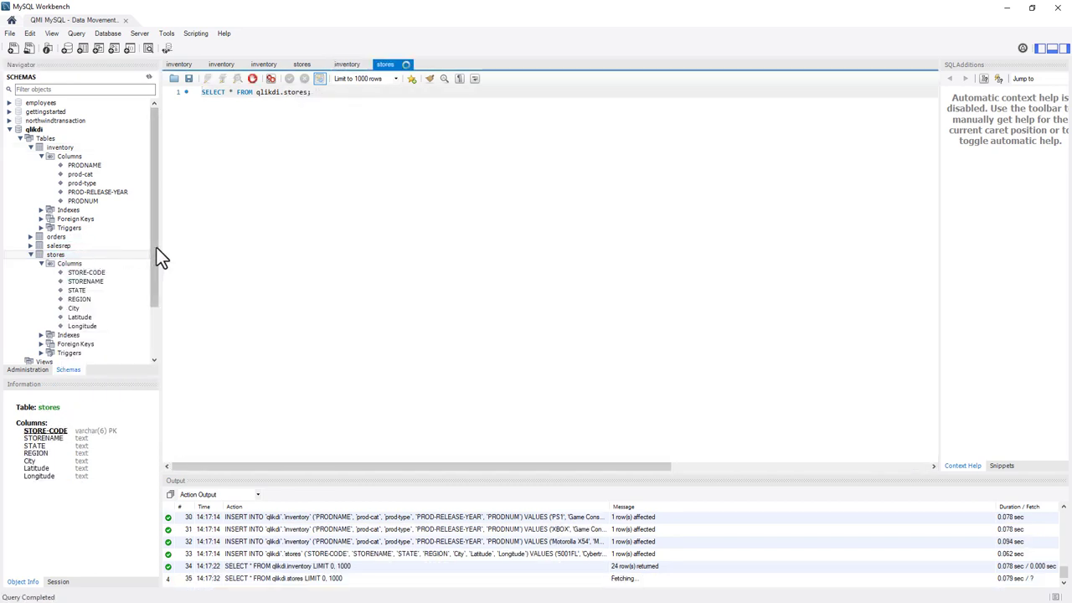
scroll(272, 310, down, 20)
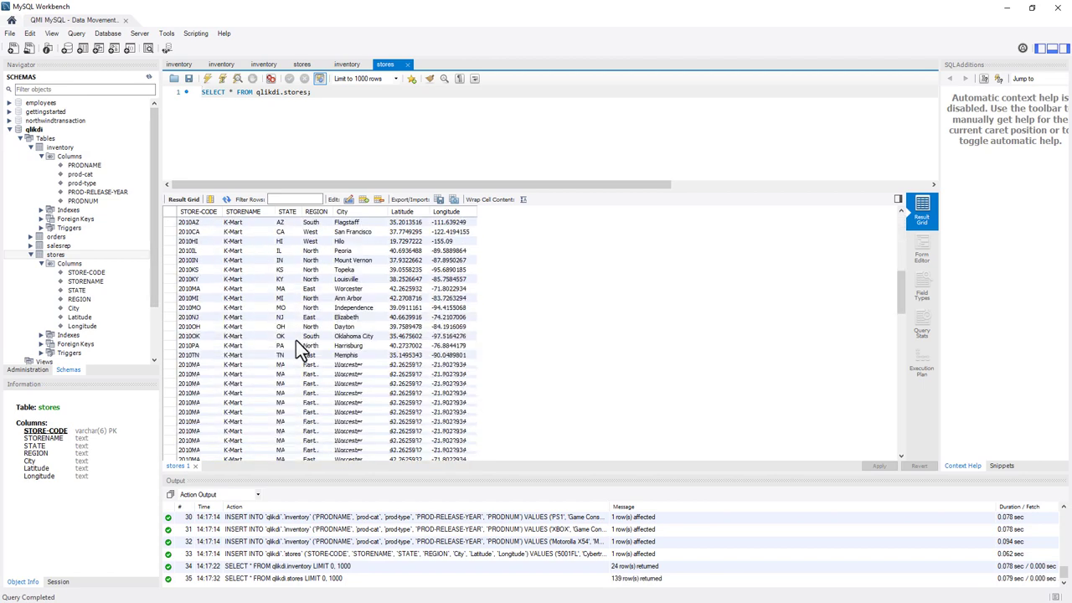
scroll(310, 389, down, 8)
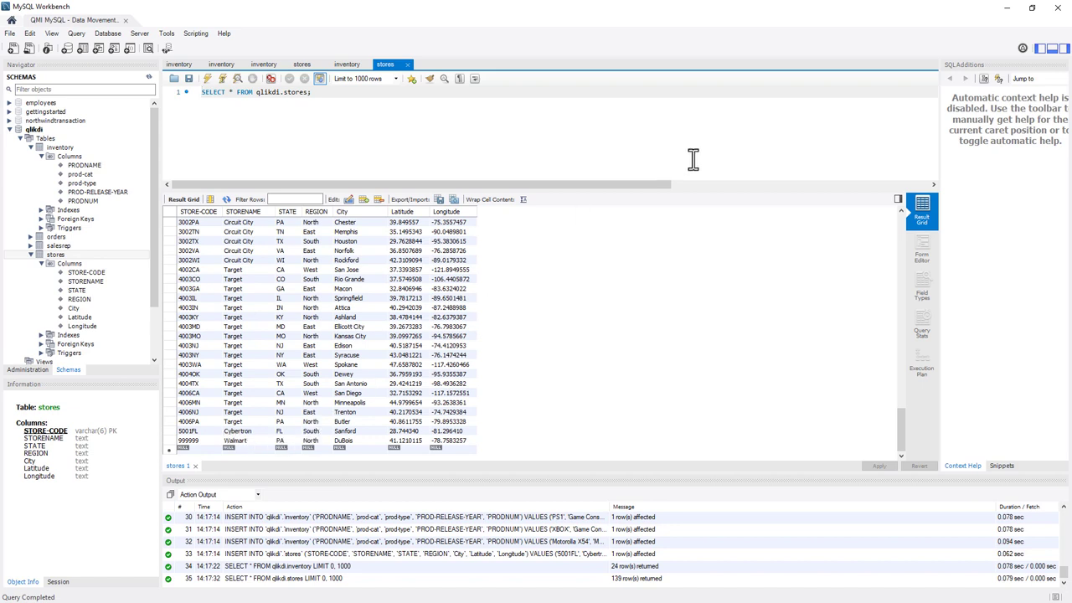
click(1007, 8)
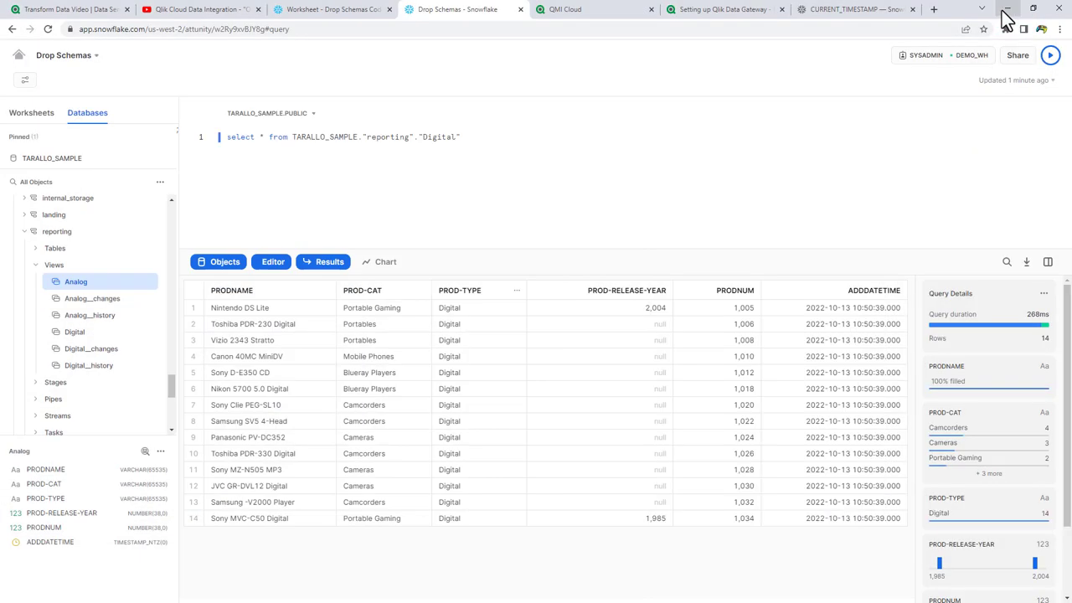
Switch to the Qlik Cloud pipeline, open the RAW Data landing monitor, and show the datasets' CDC status.
click(72, 15)
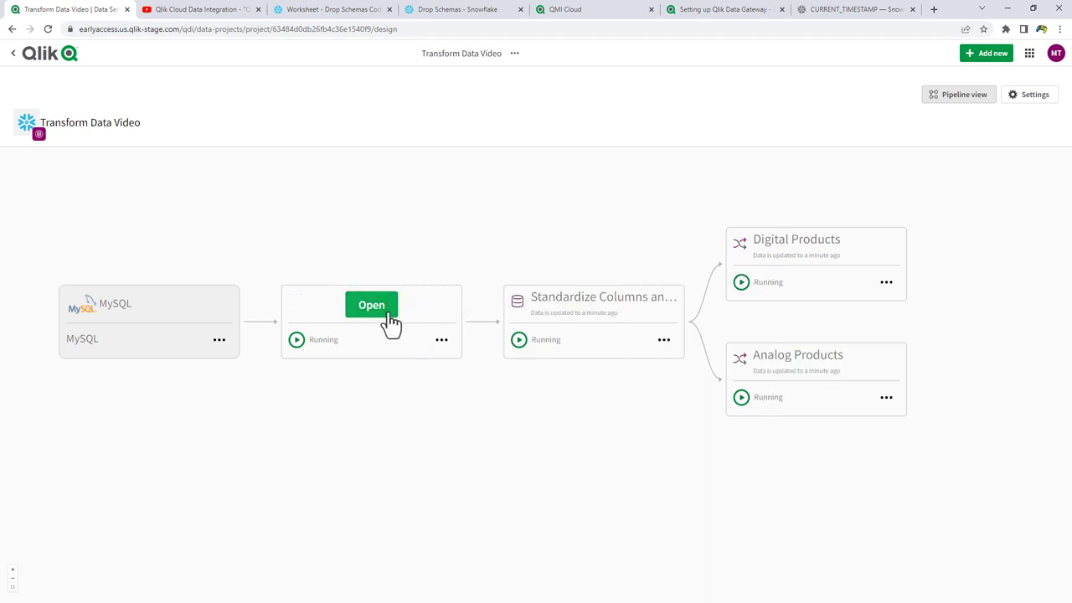
click(390, 315)
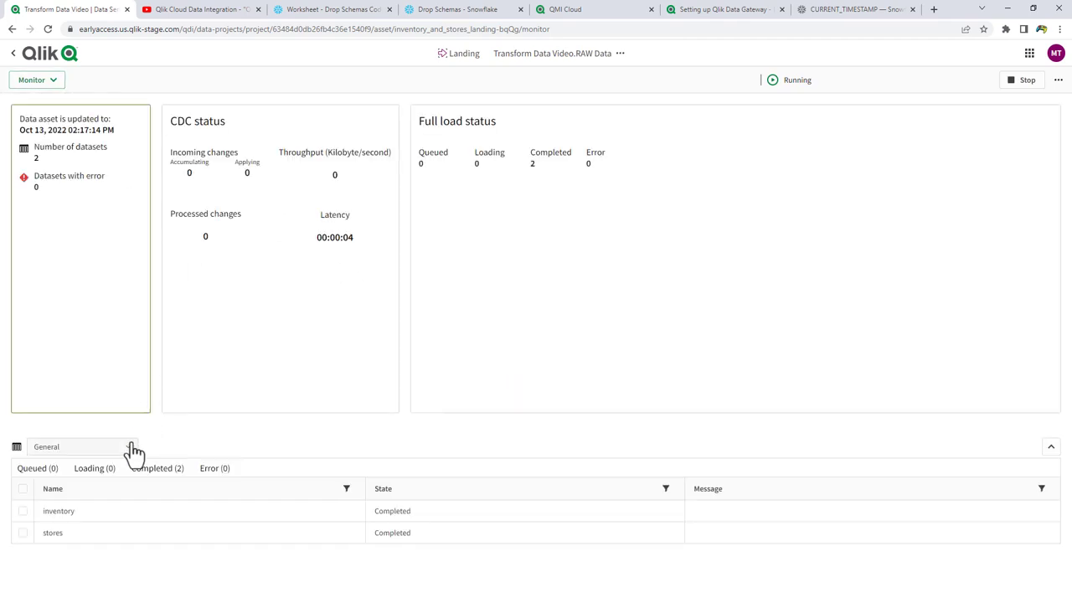
click(132, 453)
click(115, 491)
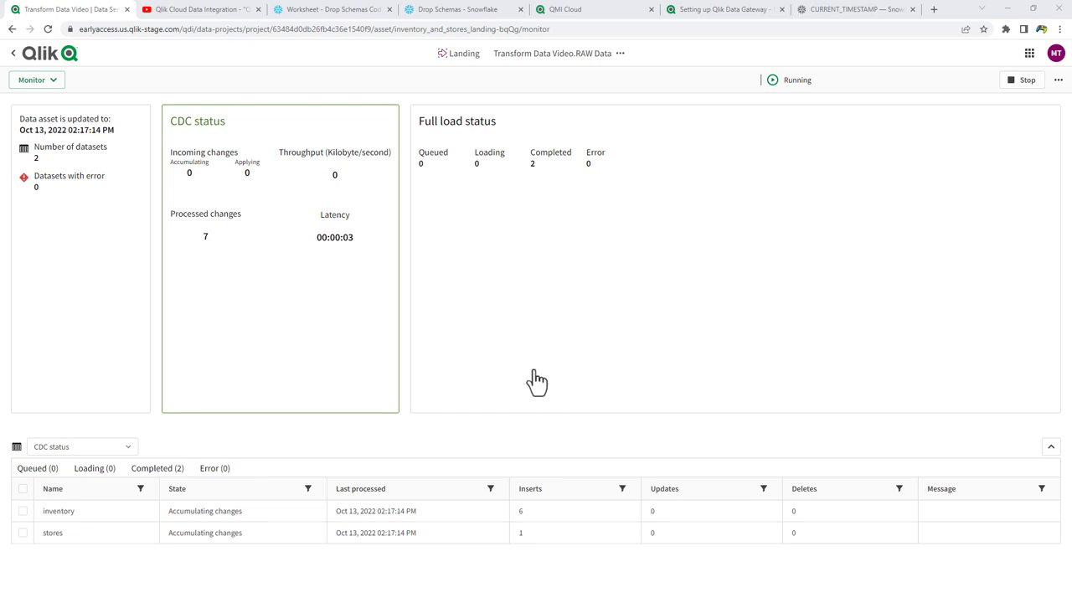
Return to the pipeline, open the Standardize Columns and Data storage monitor, and show its datasets' last batch of changes.
click(13, 53)
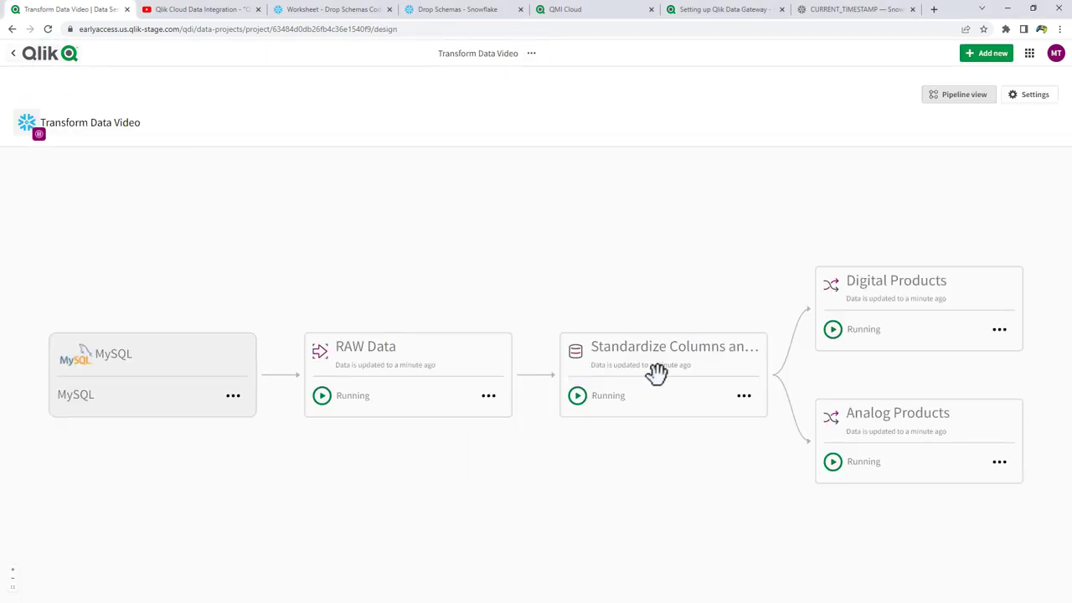
click(662, 369)
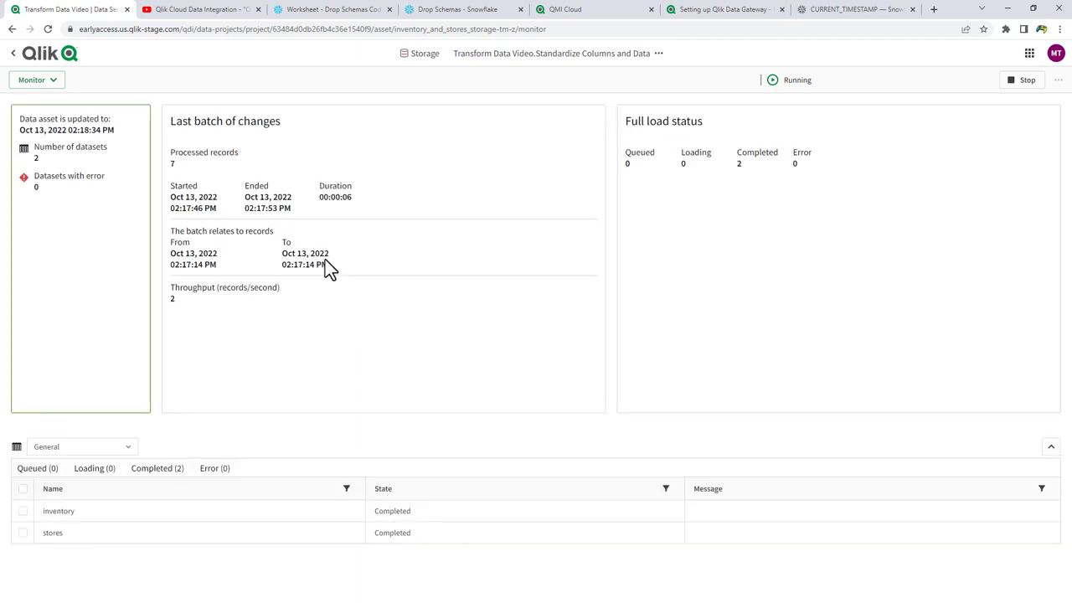
click(126, 446)
click(123, 489)
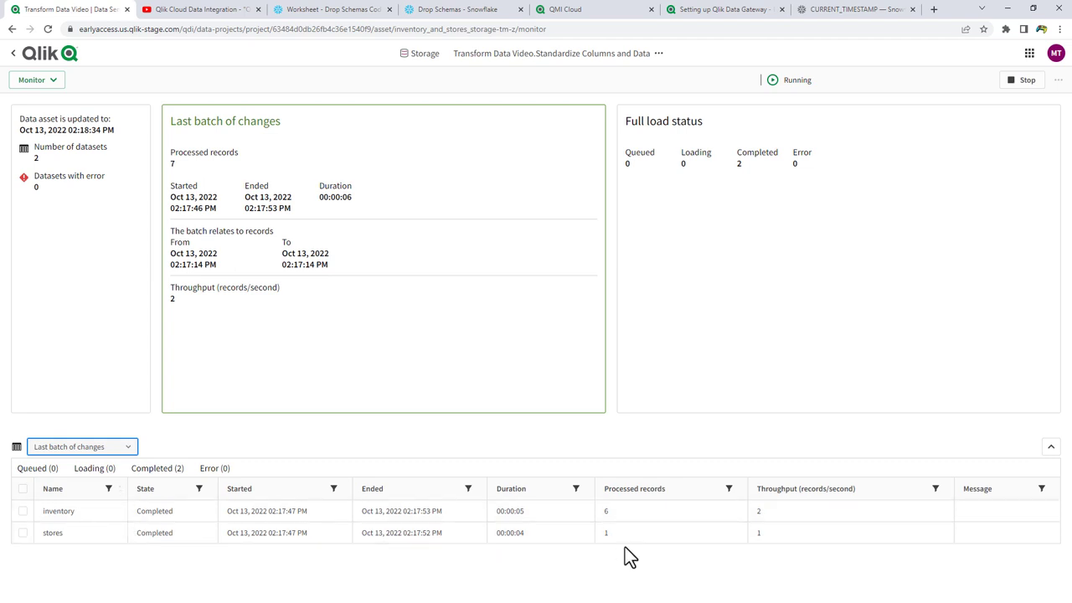
Return to the pipeline, open the Digital Products monitor, and show the Digital dataset's last batch of changes.
click(65, 65)
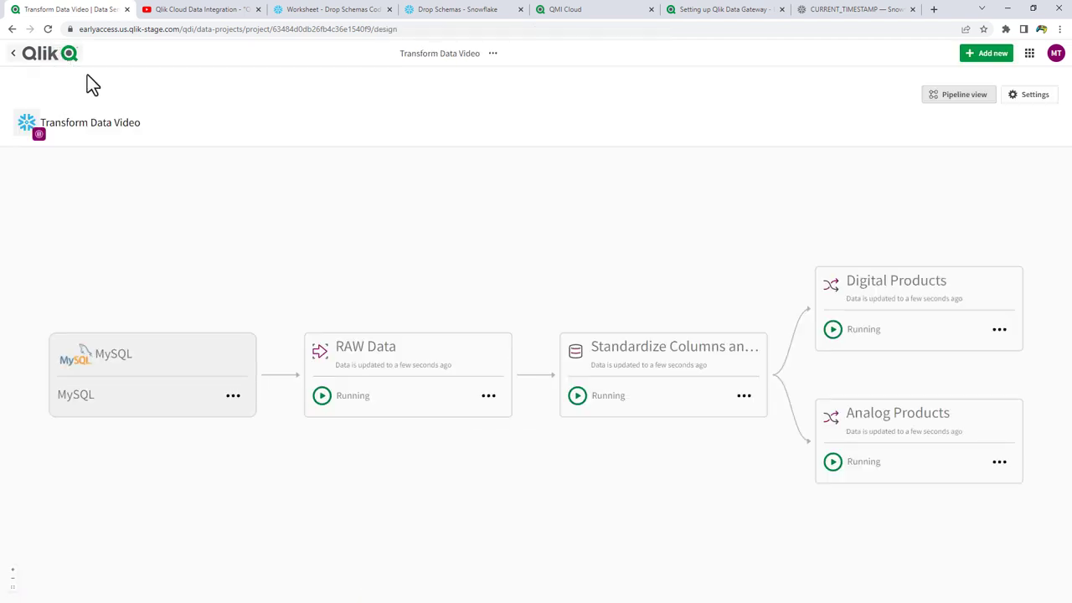
mouse_move(866, 289)
click(913, 305)
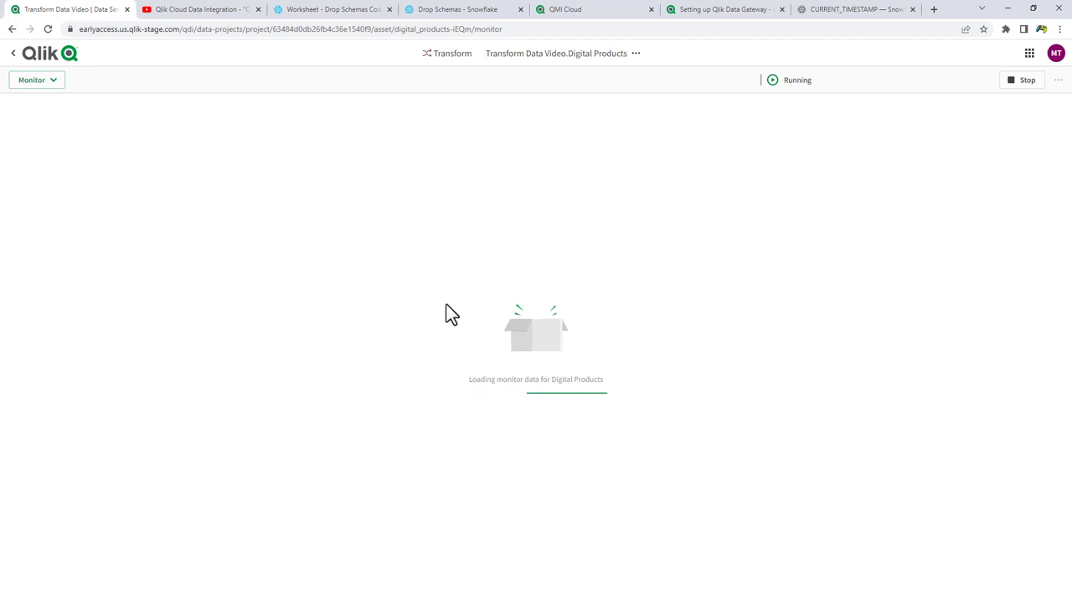
click(94, 446)
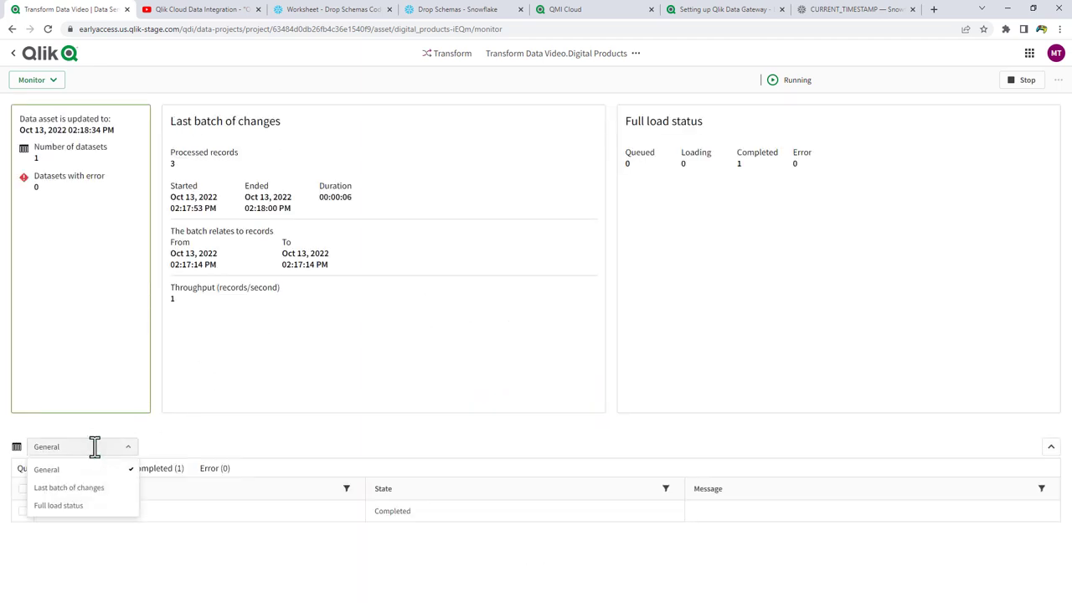
click(92, 486)
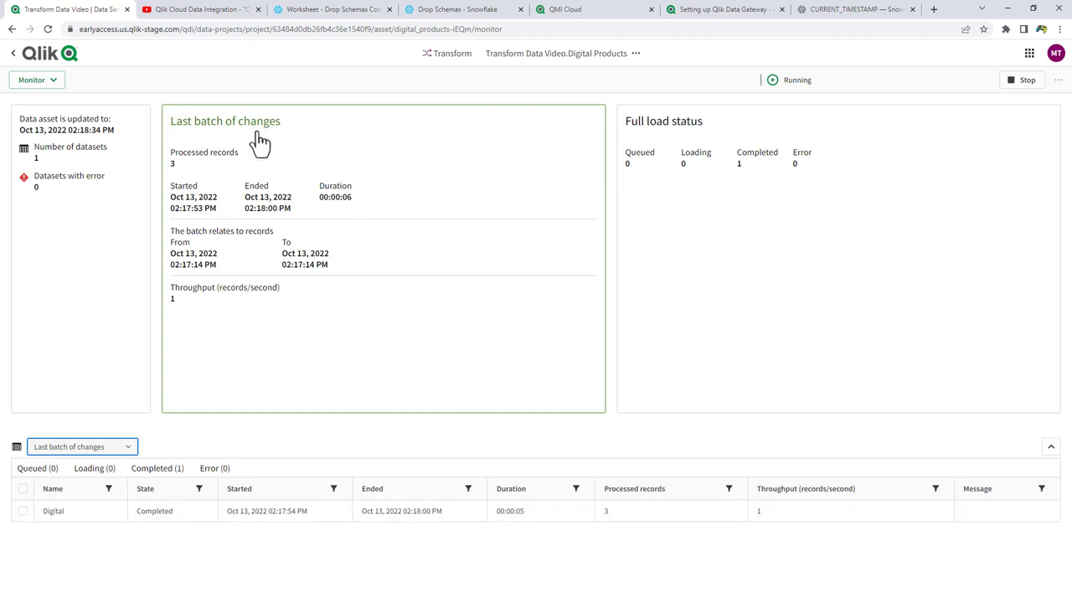
Return to the pipeline, open the Analog Products monitor, and show the Analog dataset's last batch of changes.
click(57, 65)
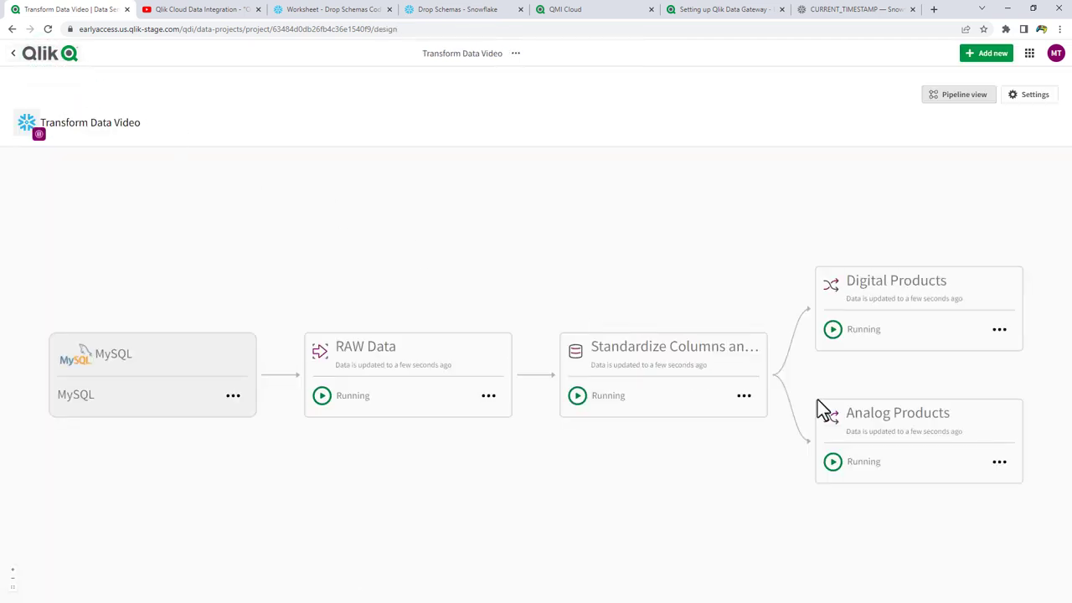
click(914, 424)
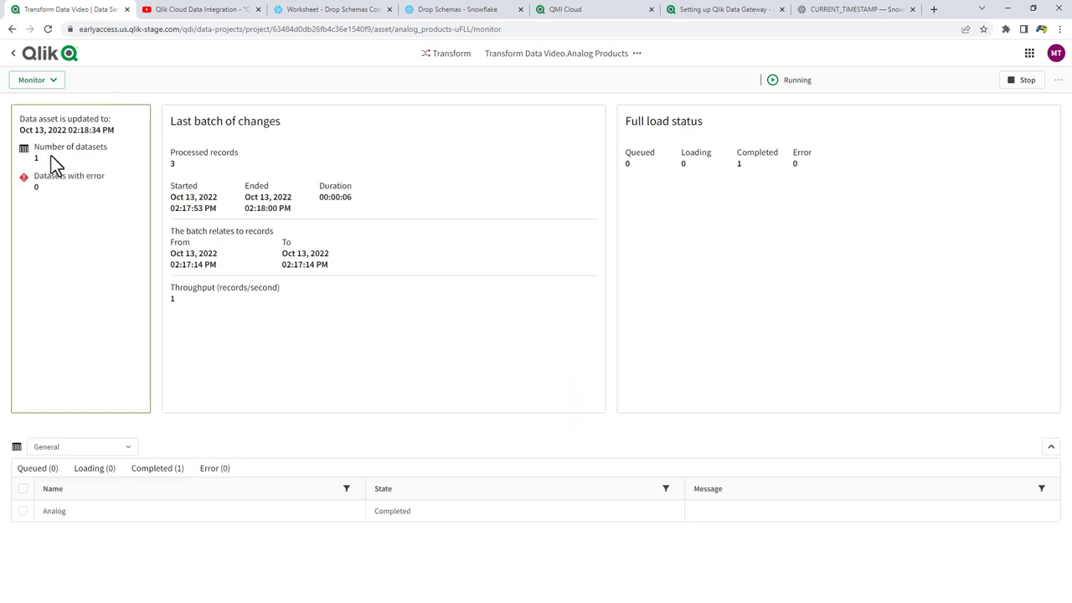
click(101, 448)
click(107, 490)
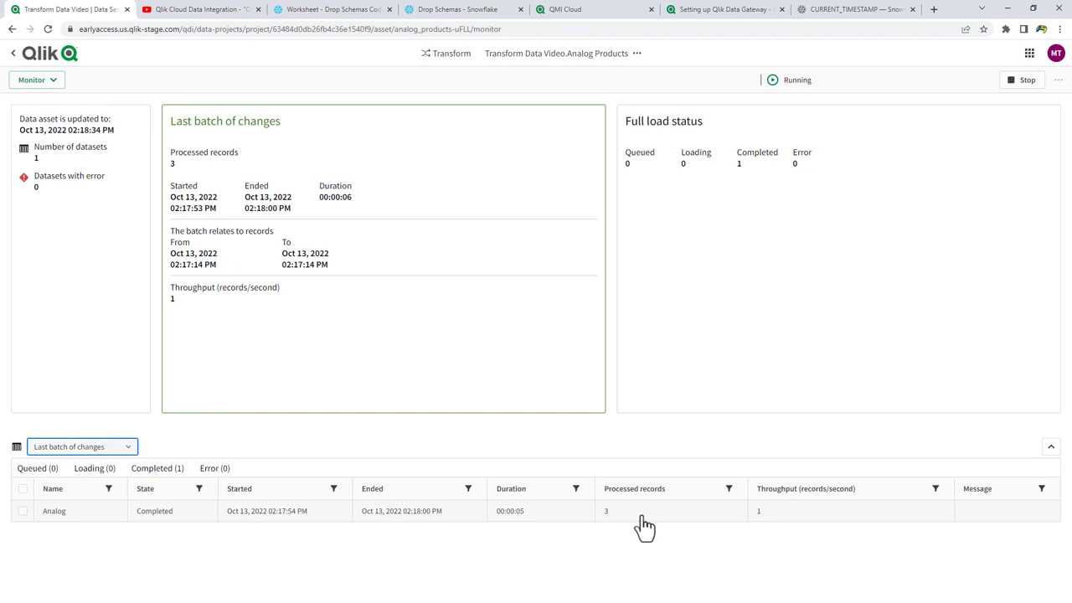
Switch to the Snowflake Drop Schemas worksheet and rerun the query on the reporting schema's "Digital" view.
click(326, 15)
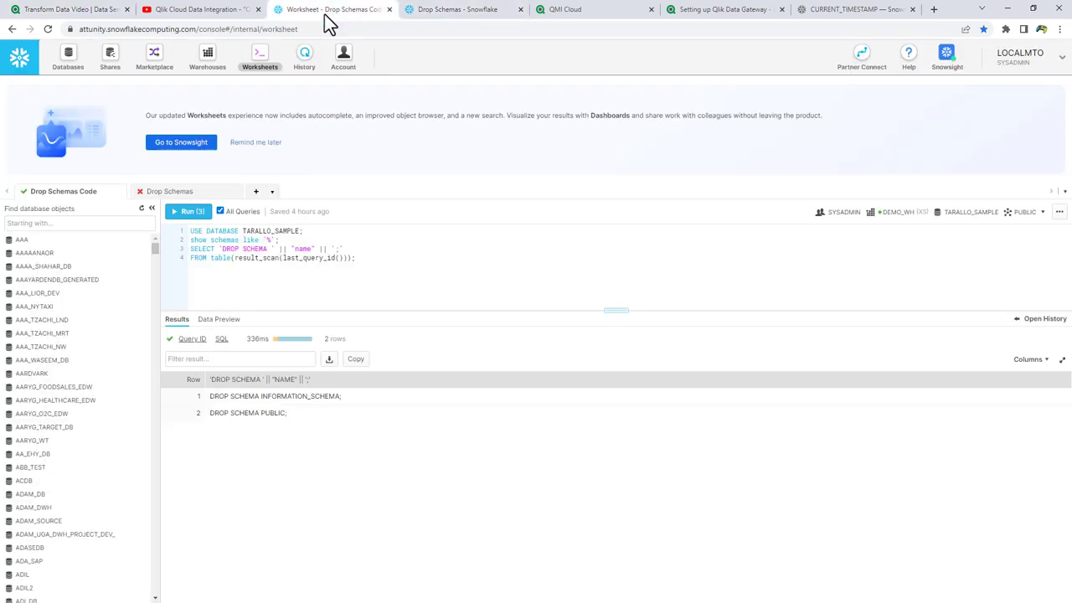
click(423, 10)
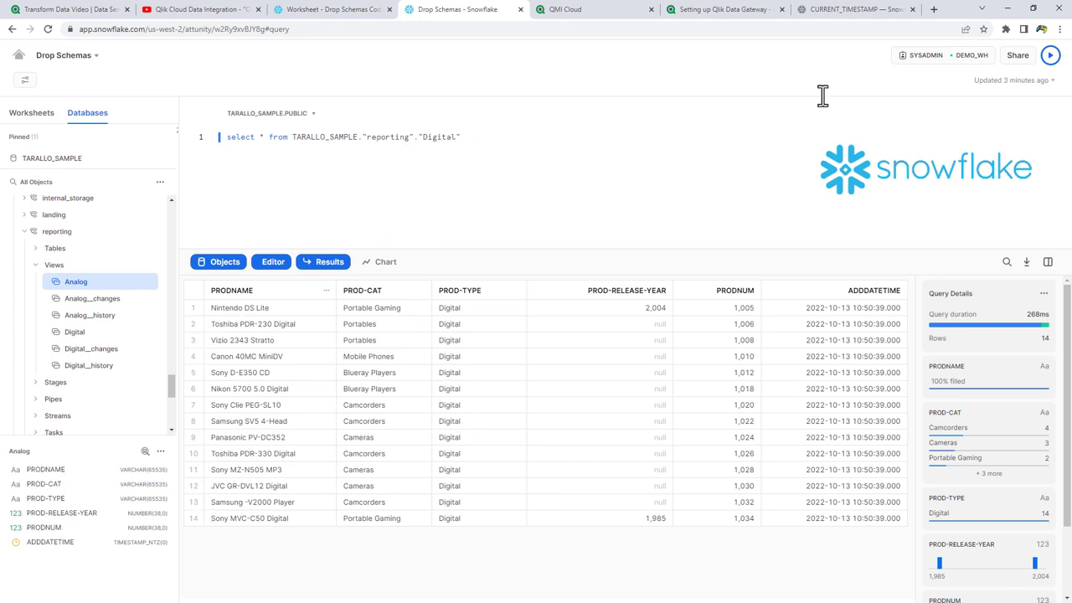
click(1051, 56)
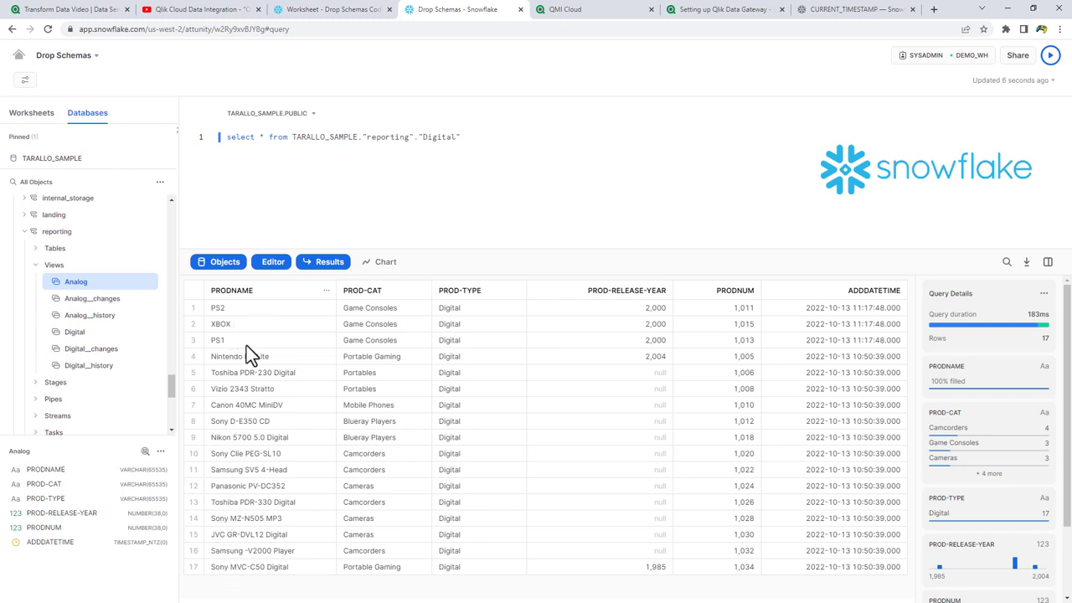
Replace "Digital" with "Analog" in the select query and run it to check the newly replicated analog rows.
drag(424, 137, 455, 136)
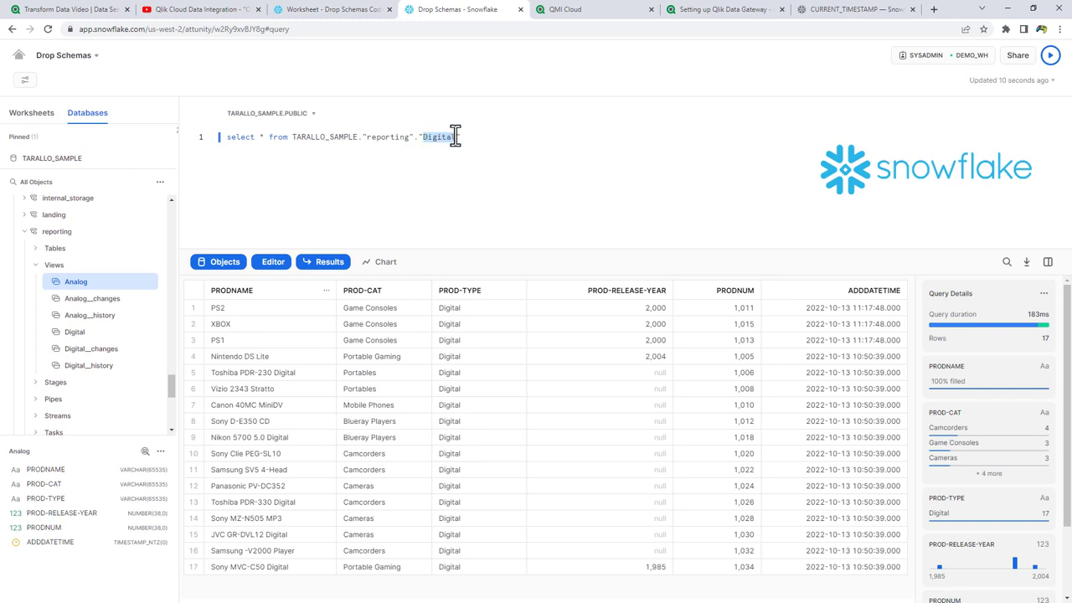
text(A)
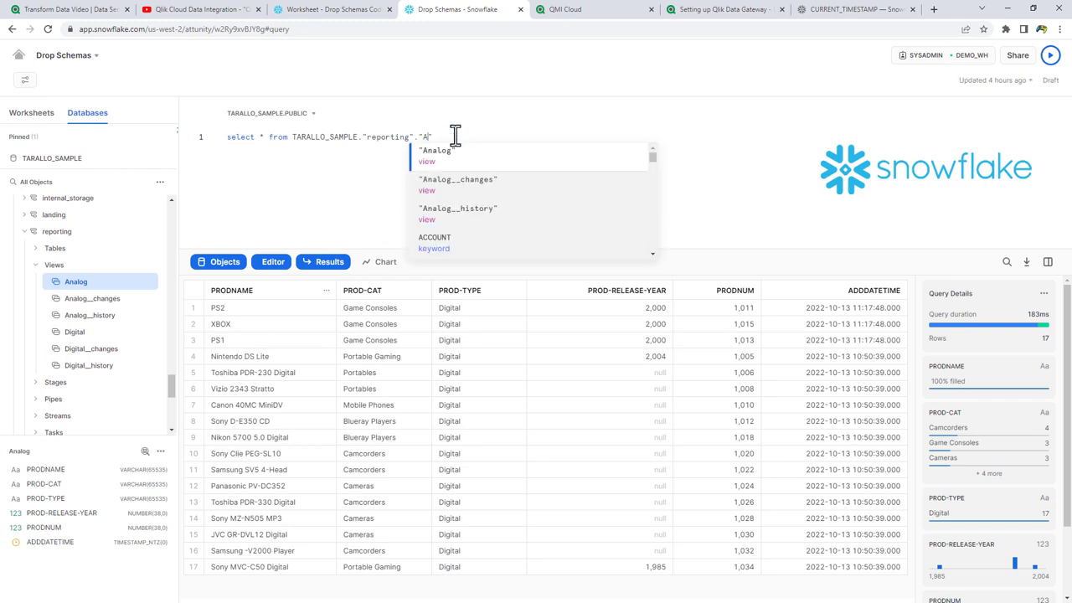
text(nalog")
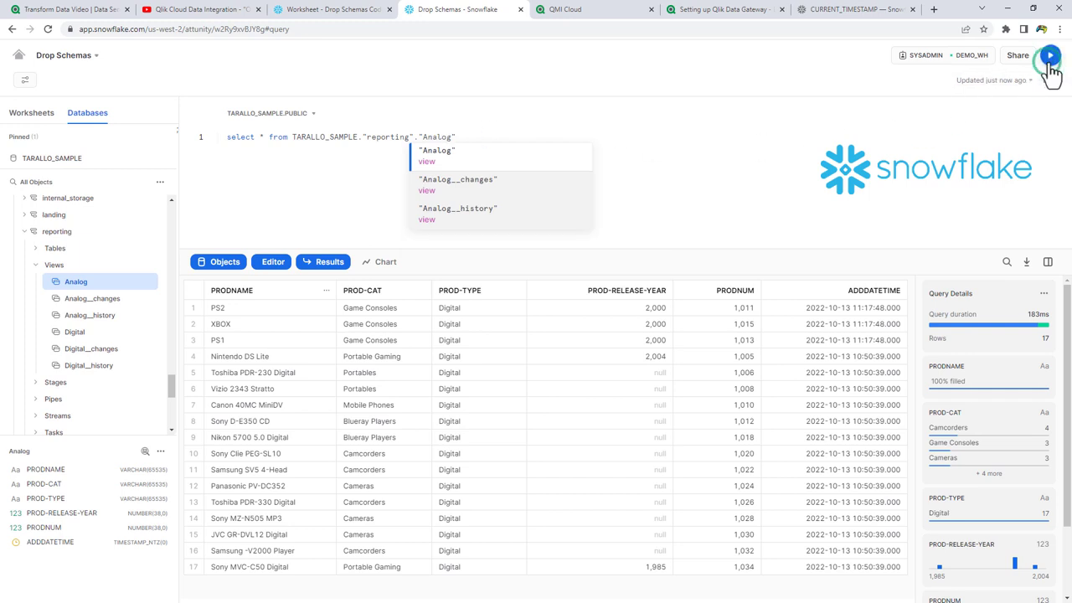
click(1050, 61)
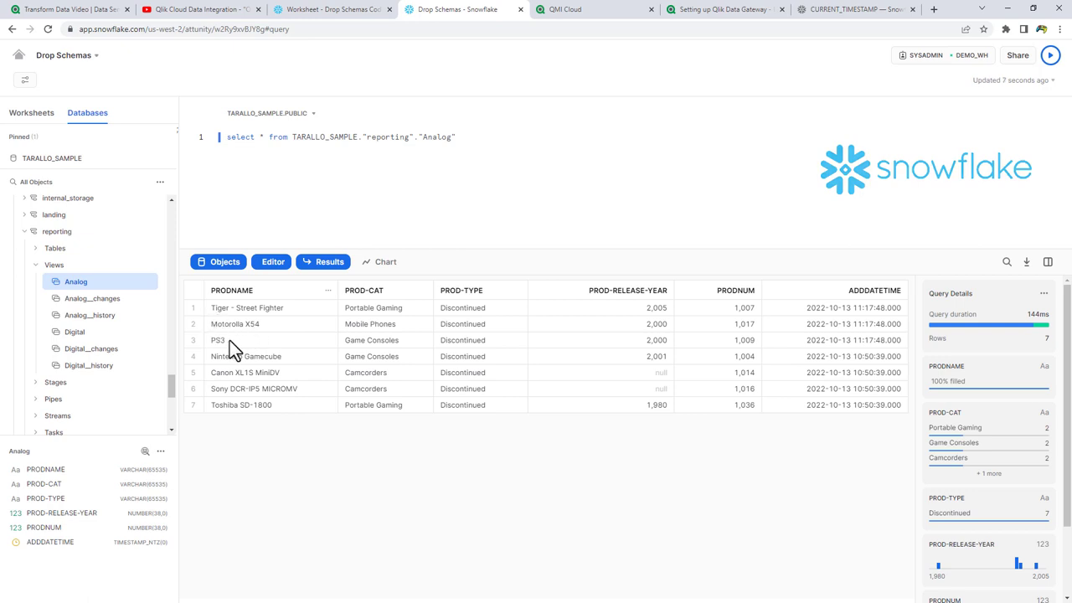
Return to the Qlik Cloud pipeline view and show the available actions for the Standardize Columns and Data and Analog Products tasks.
click(25, 12)
click(49, 57)
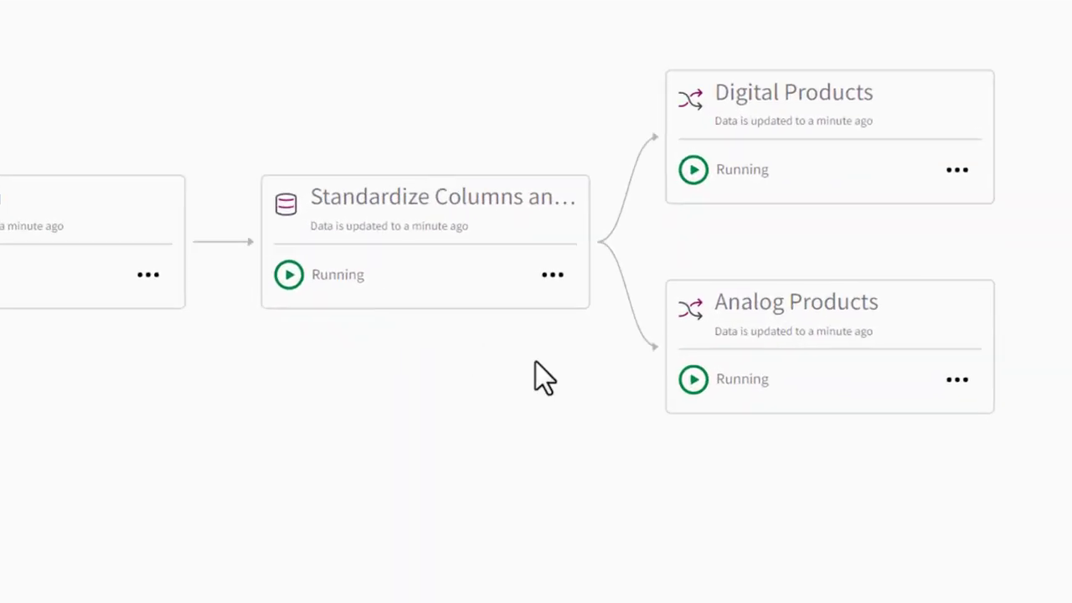
click(512, 252)
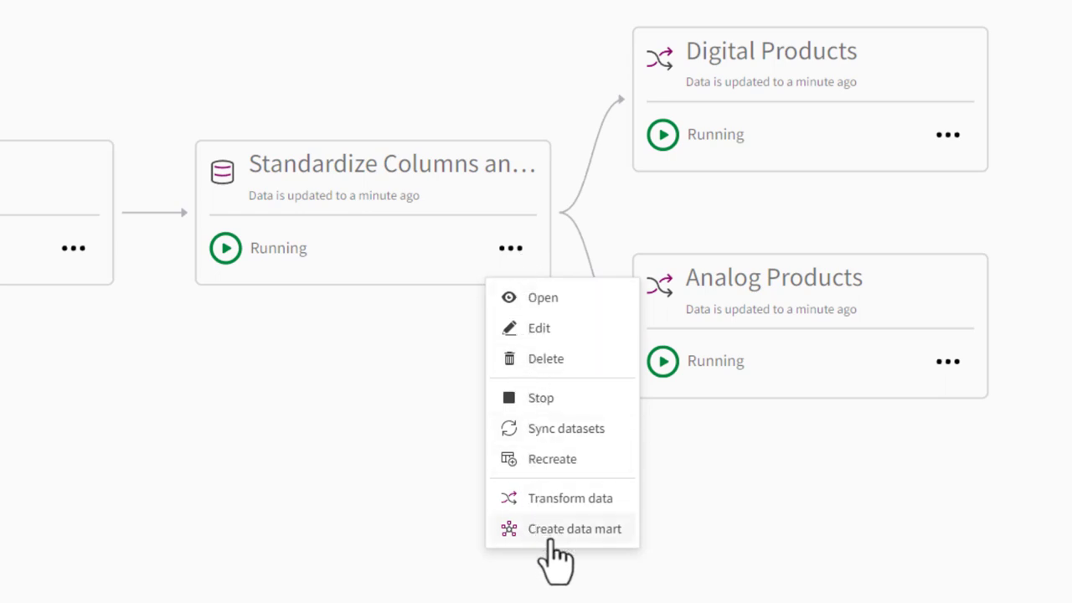
click(947, 361)
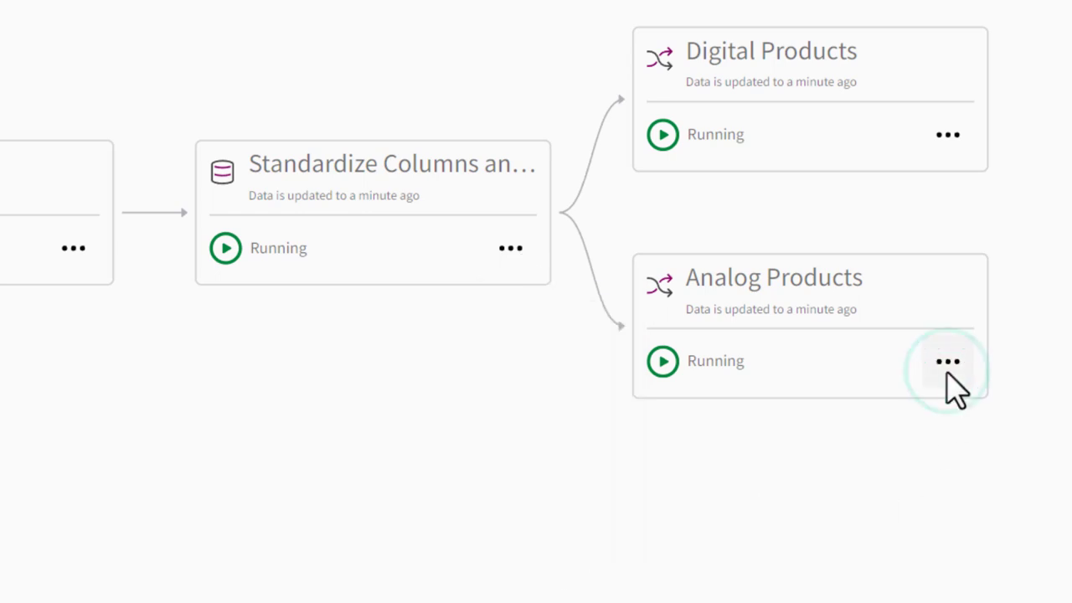